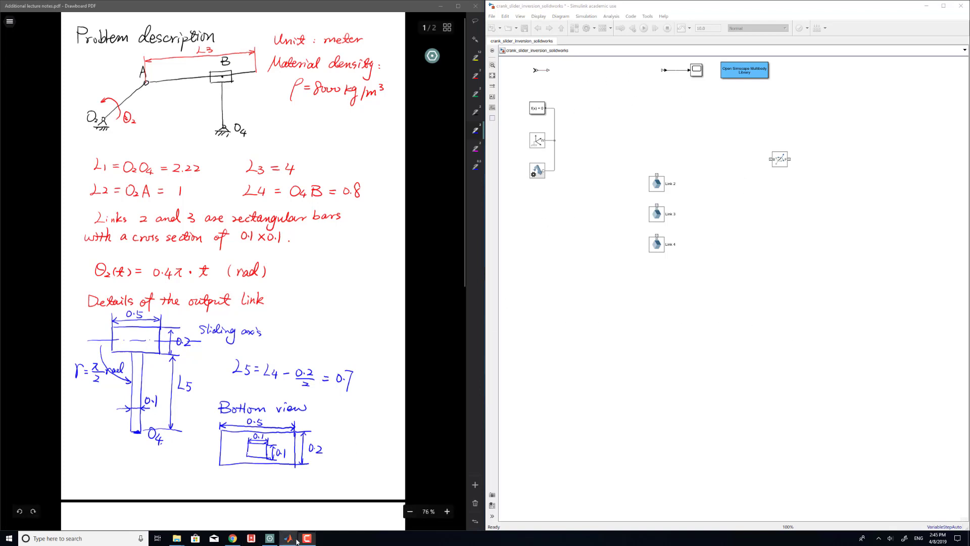
Switch to MATLAB to view the smnew command in the Command Window, and return to the Simulink model.
mouse_move(289, 539)
left_click(239, 500)
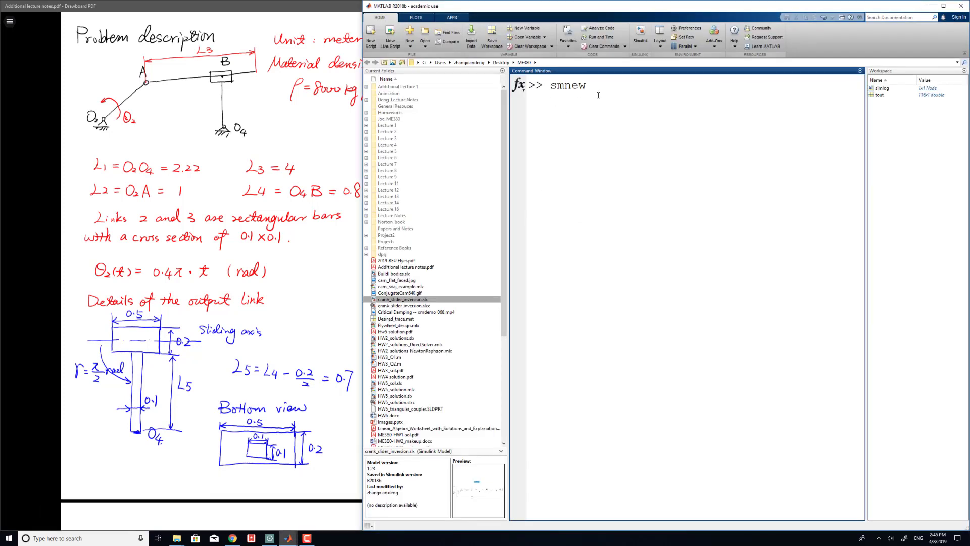
left_click(934, 5)
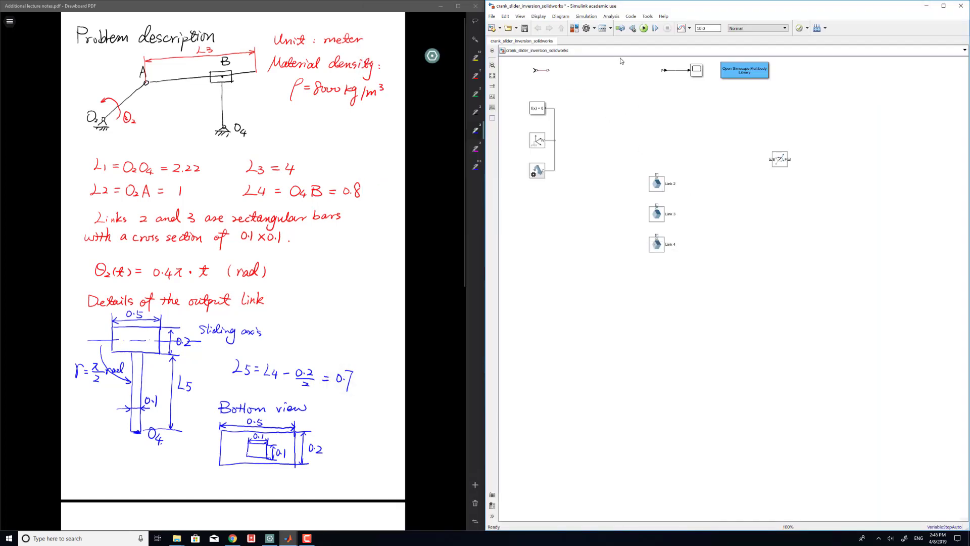
Review the model workspace's MATLAB code for link lengths, cross-section, crank speed and density in the Model Explorer alongside the problem notes.
left_click(604, 31)
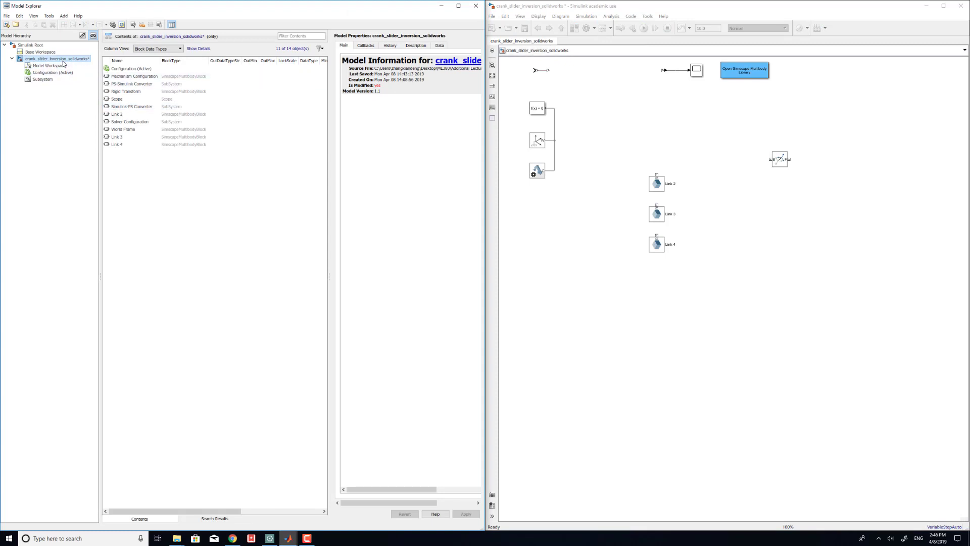
left_click(44, 68)
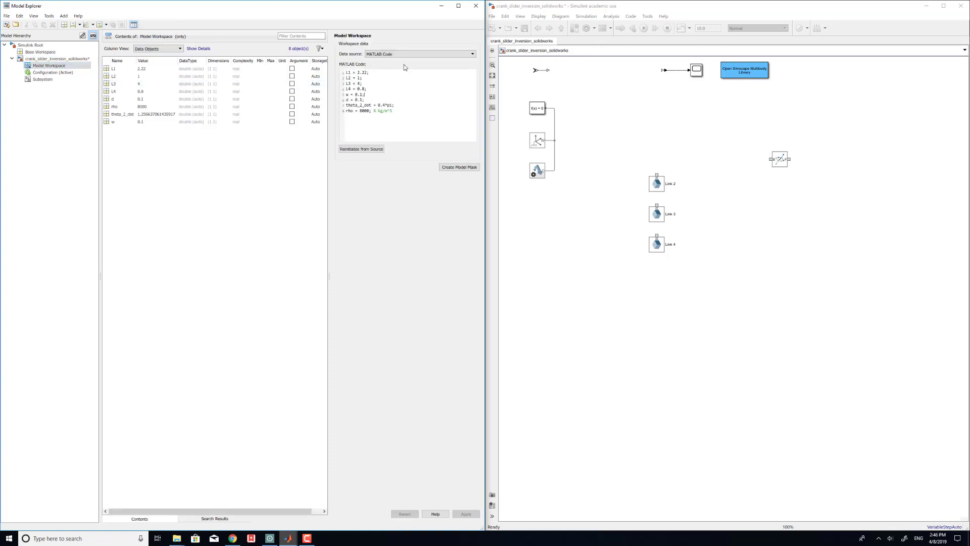
left_click(365, 74)
left_click_drag(347, 73, 360, 84)
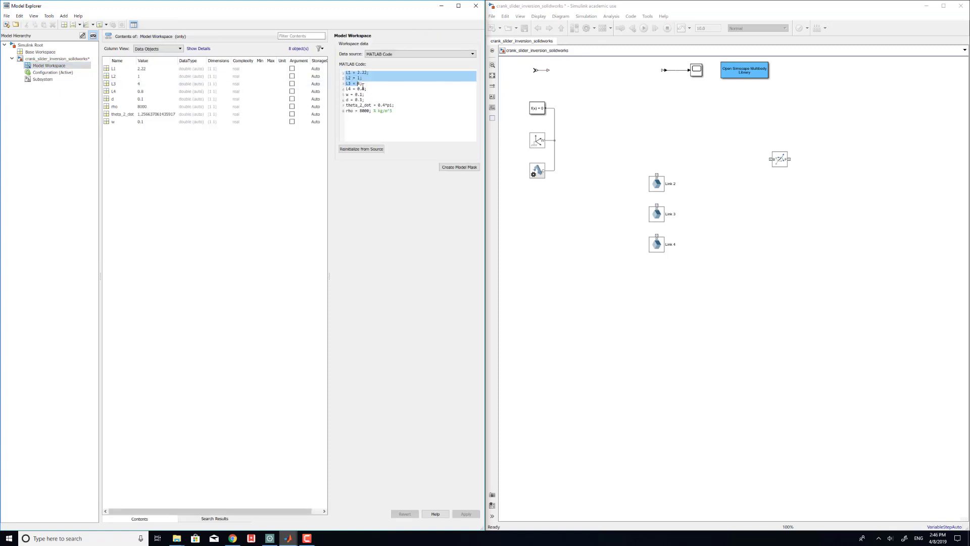
left_click_drag(308, 6, 969, 161)
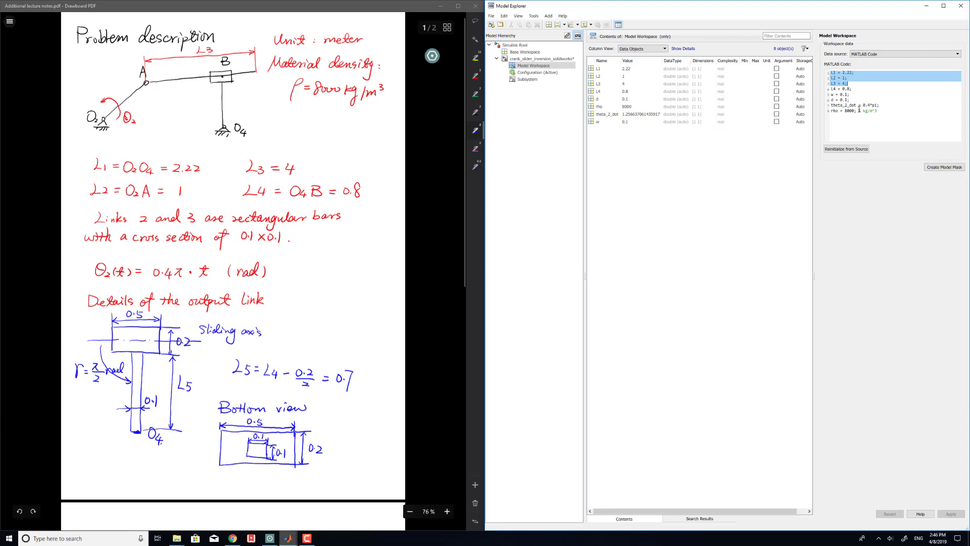
left_click(900, 106)
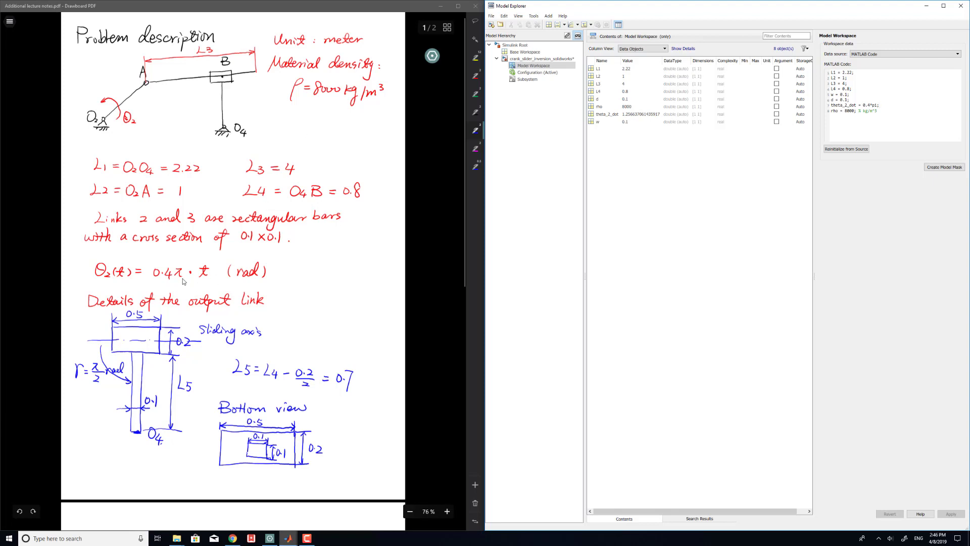
left_click(925, 7)
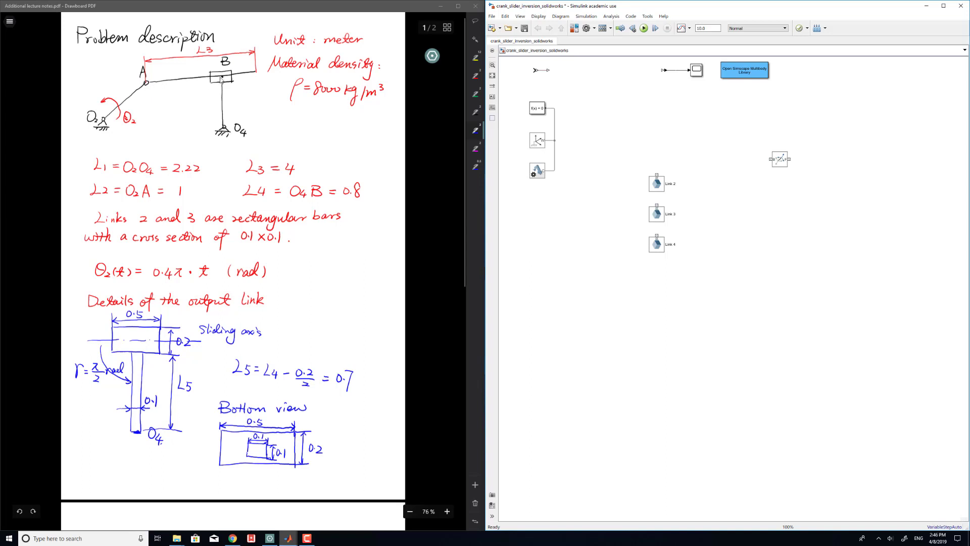
Open the Link 2 solid's properties and update its derived inertia values from the brick geometry and density rho.
left_click(660, 191)
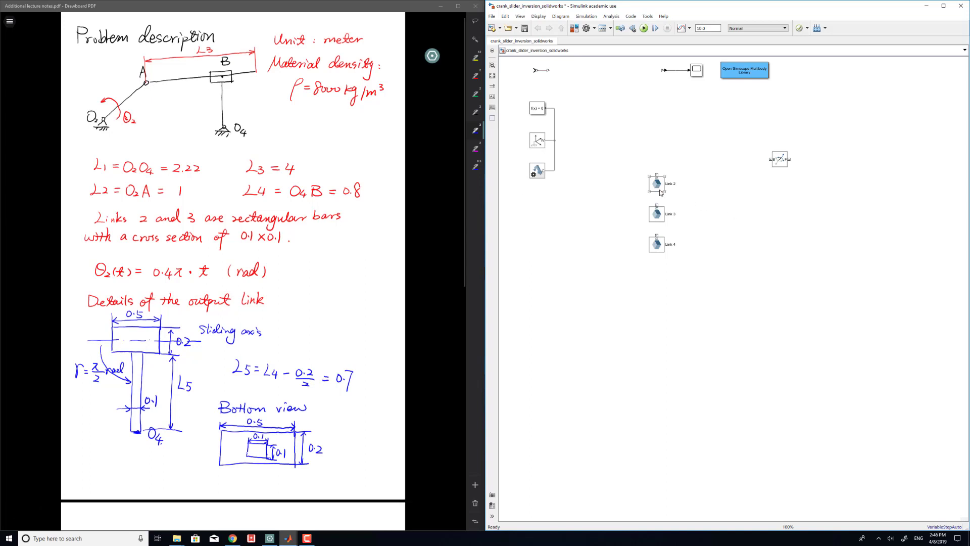
double_click(660, 191)
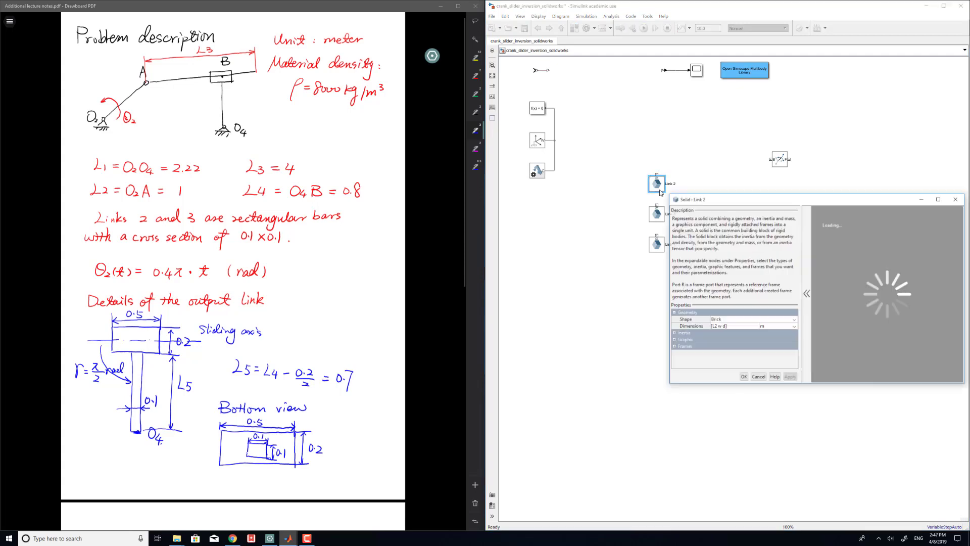
left_click_drag(576, 153, 235, 91)
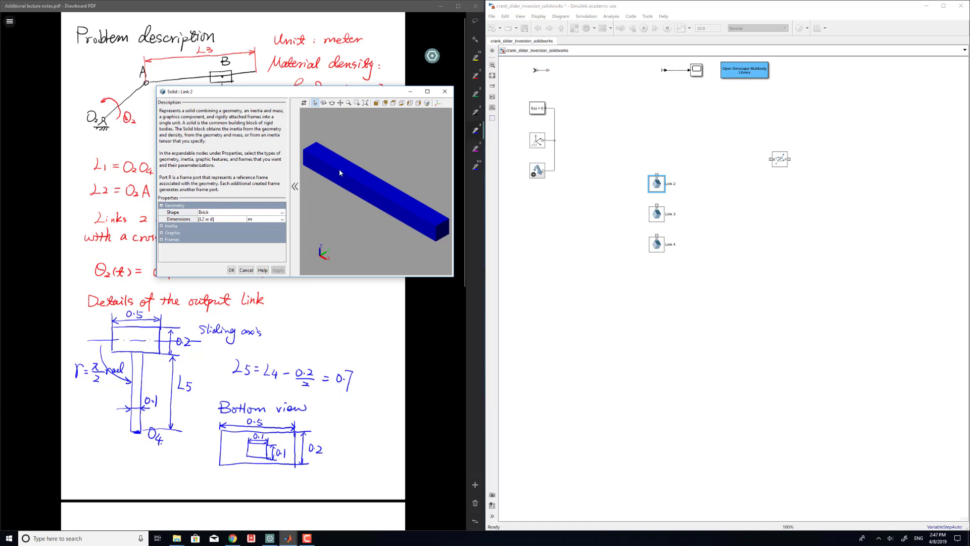
left_click_drag(354, 91, 674, 116)
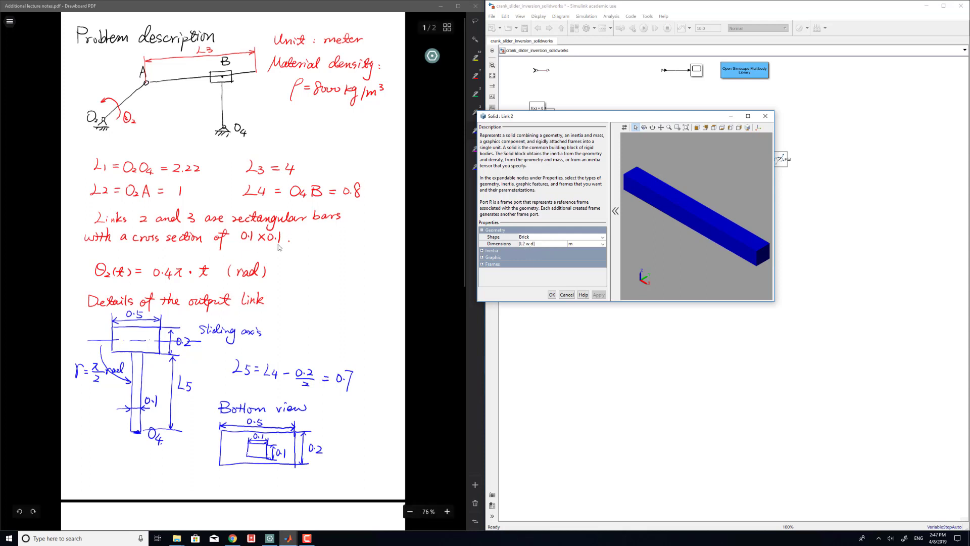
left_click(481, 251)
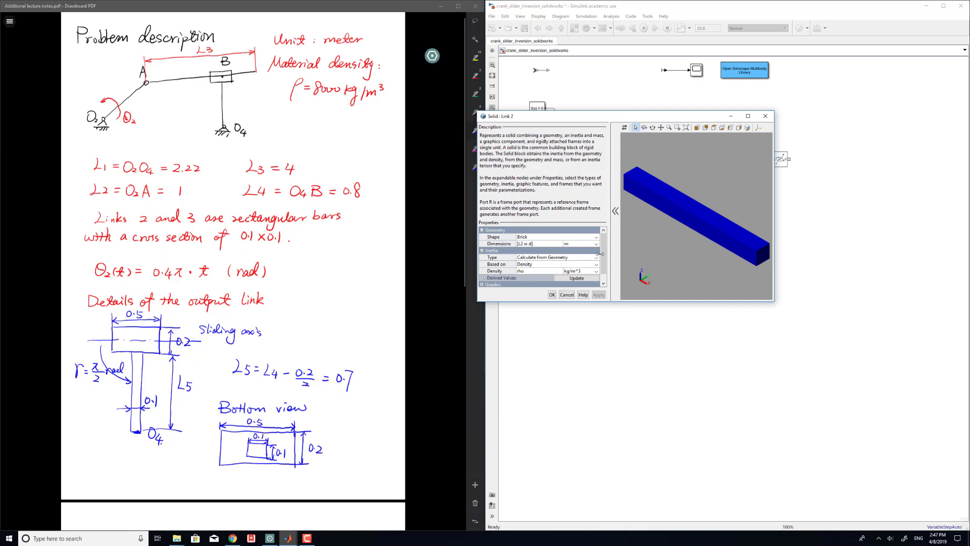
scroll(602, 258, "down", 1)
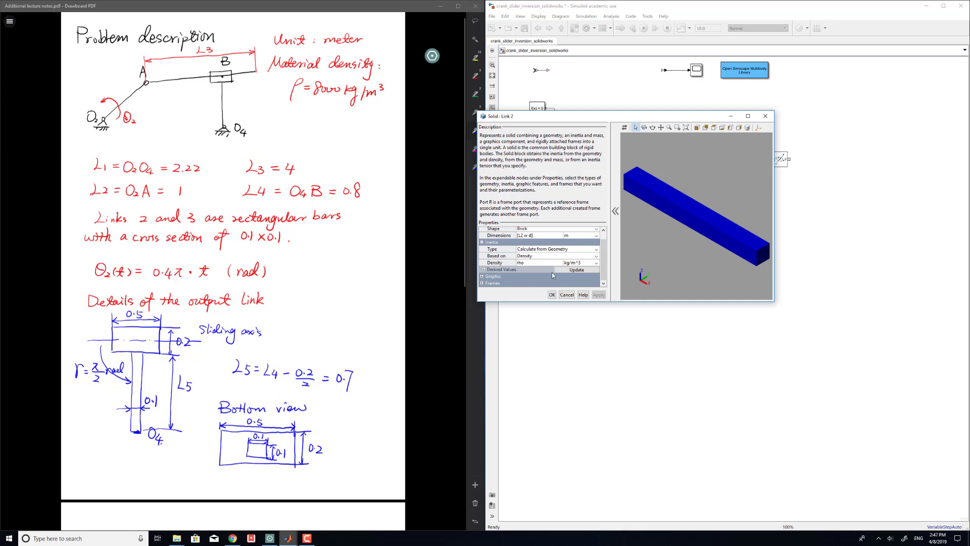
left_click(483, 272)
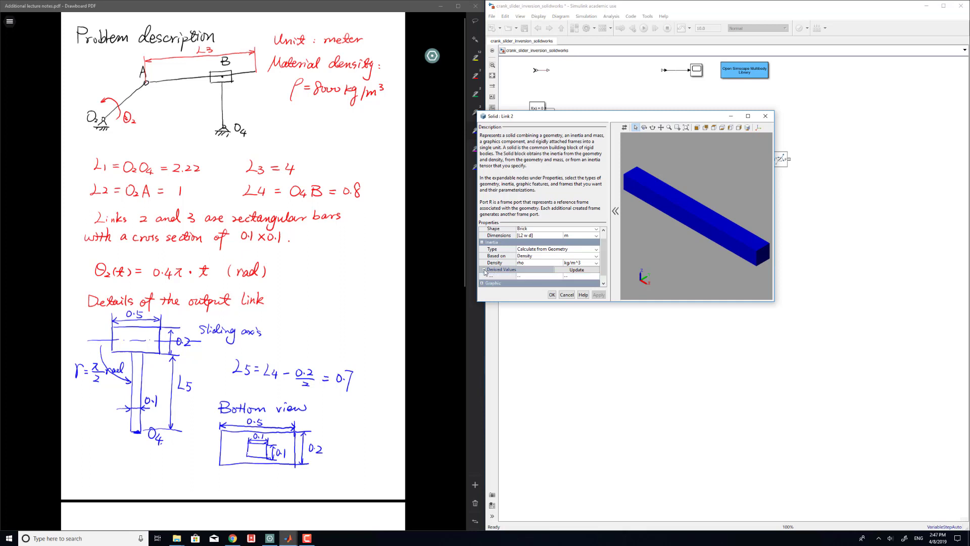
left_click_drag(602, 266, 602, 273)
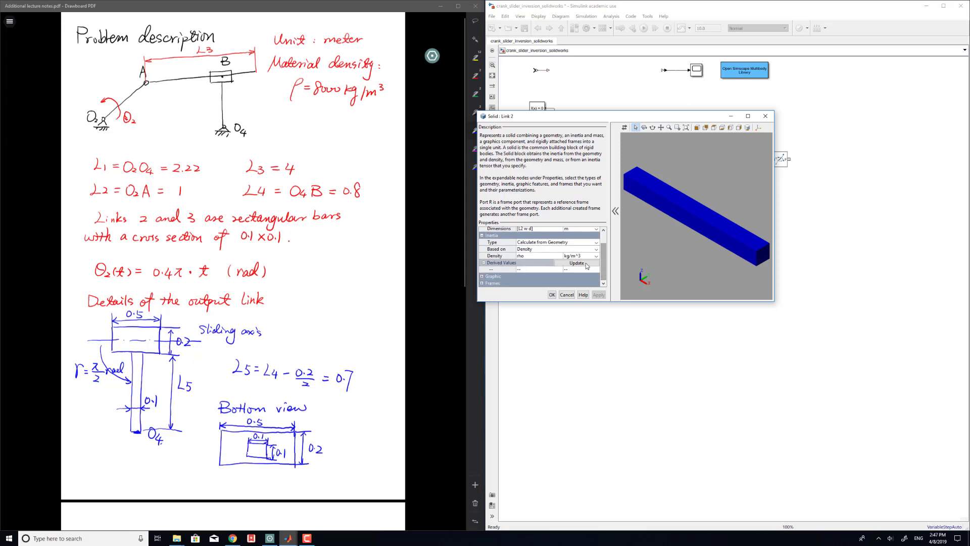
left_click(577, 263)
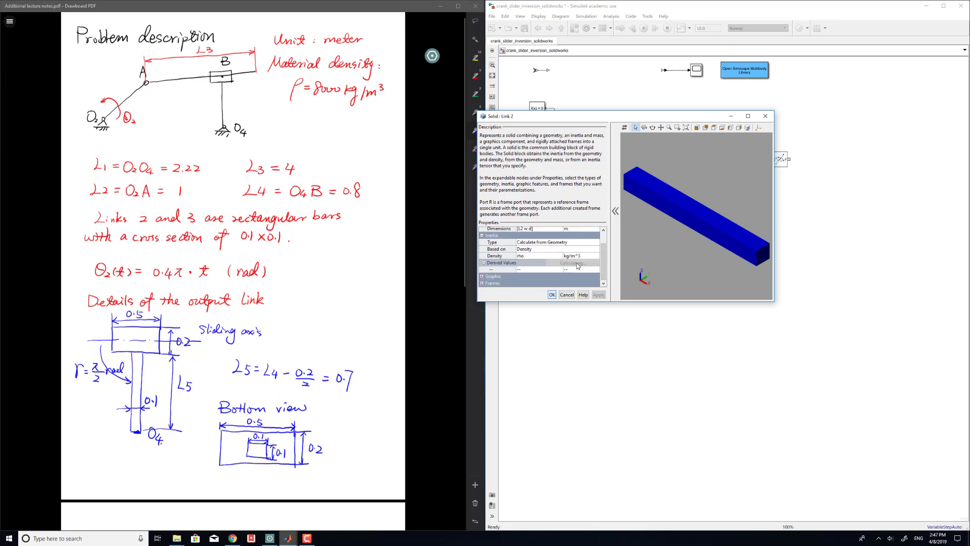
left_click_drag(602, 260, 603, 271)
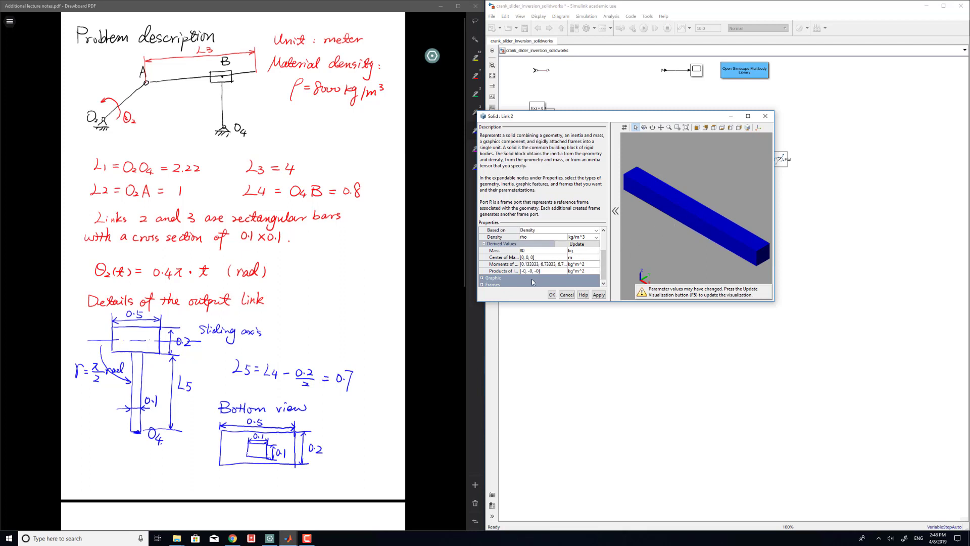
Show the frame on the Link 2 preview, examine its color and opacity settings, and accept the properties.
left_click(759, 129)
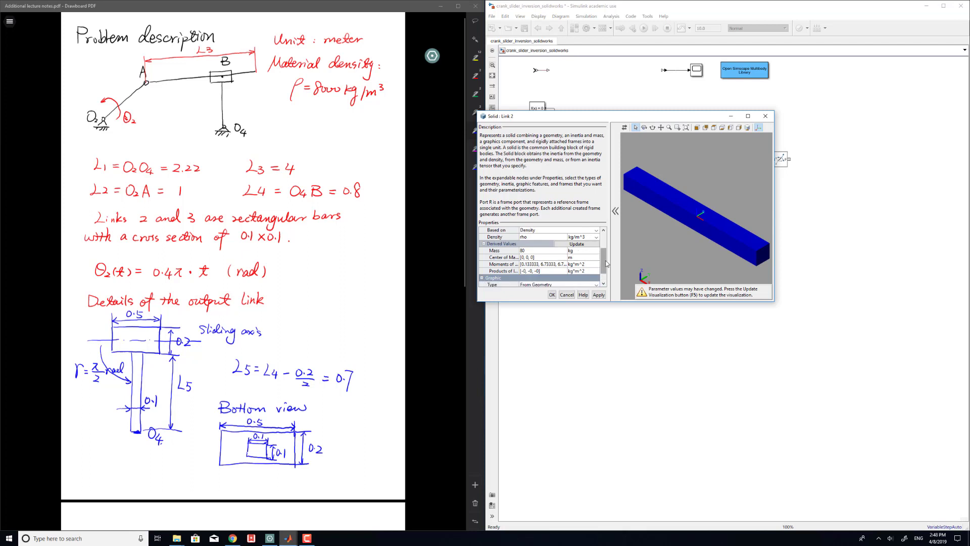
scroll(604, 261, "down", 1)
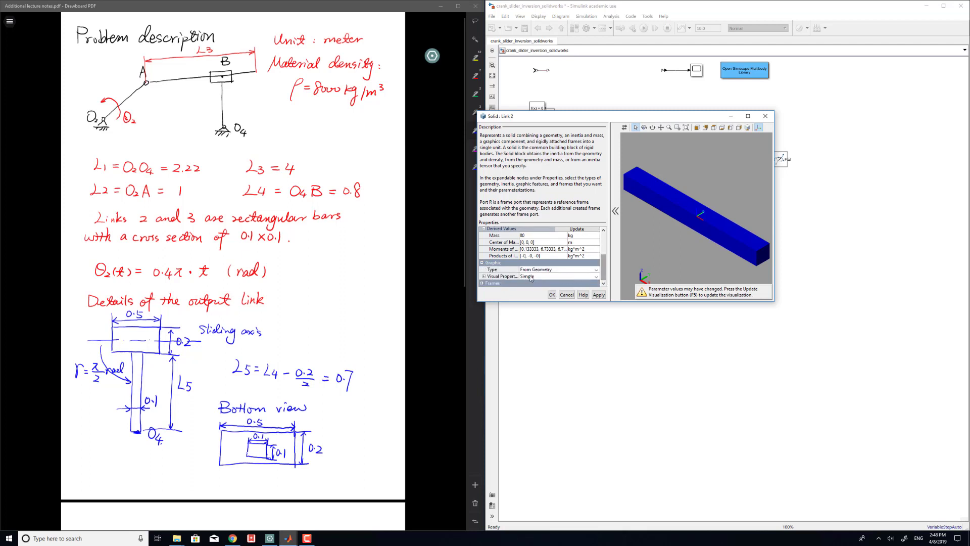
left_click(484, 276)
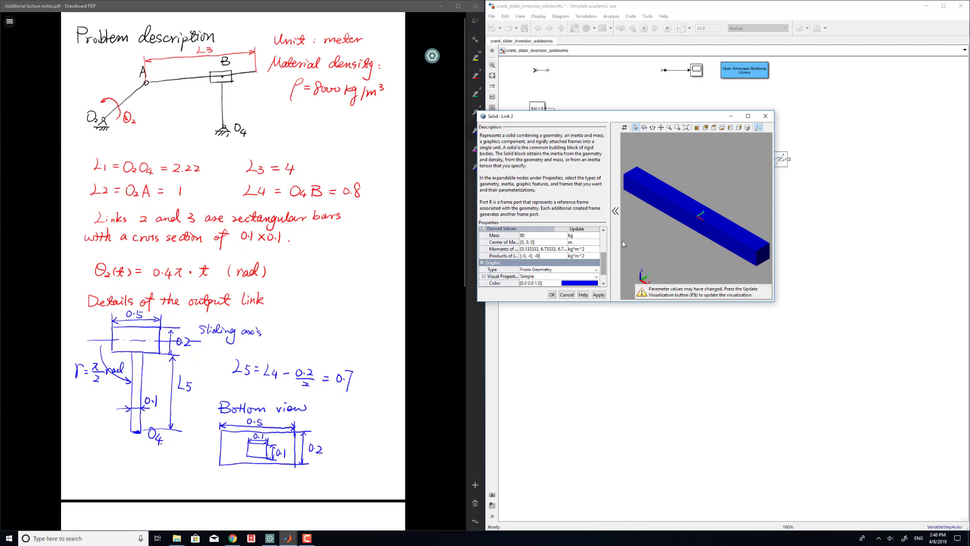
scroll(603, 265, "down", 1)
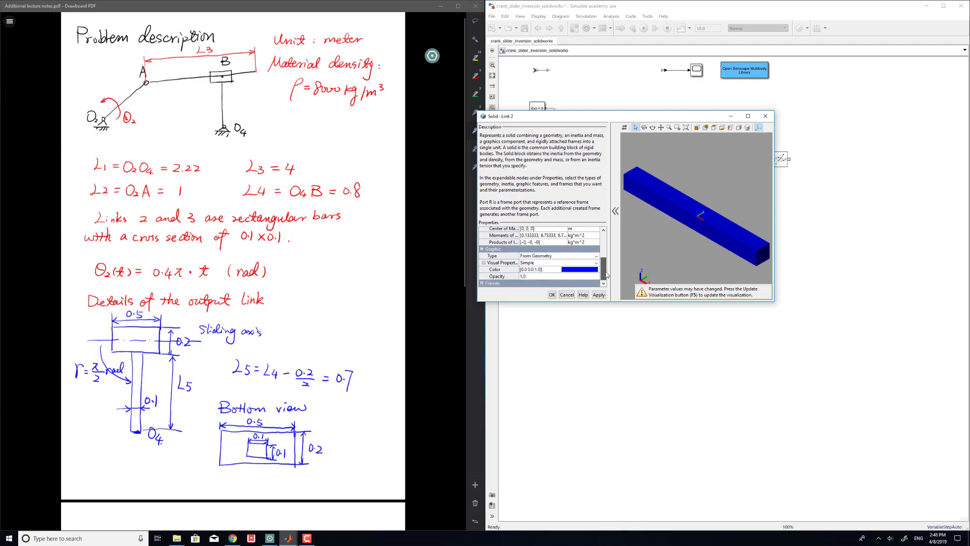
left_click(552, 295)
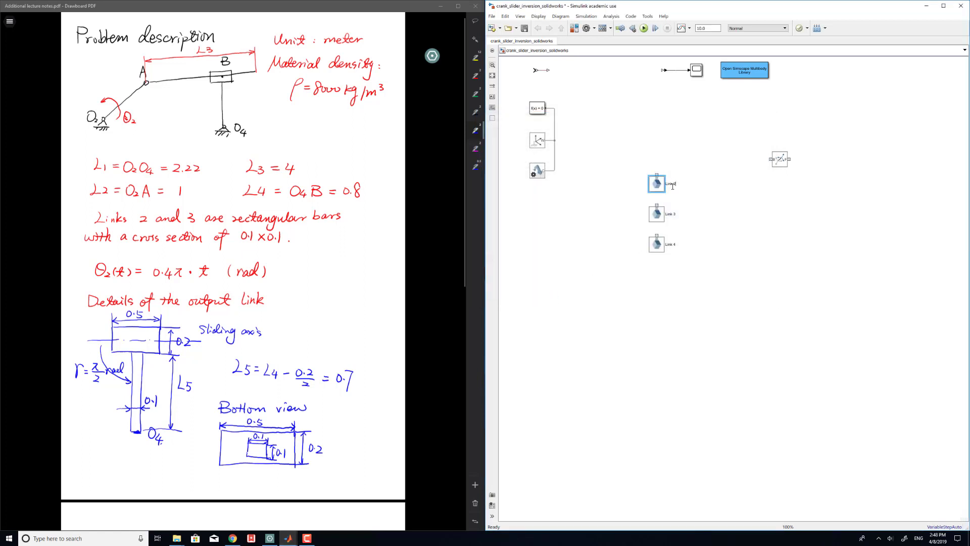
left_click(673, 215)
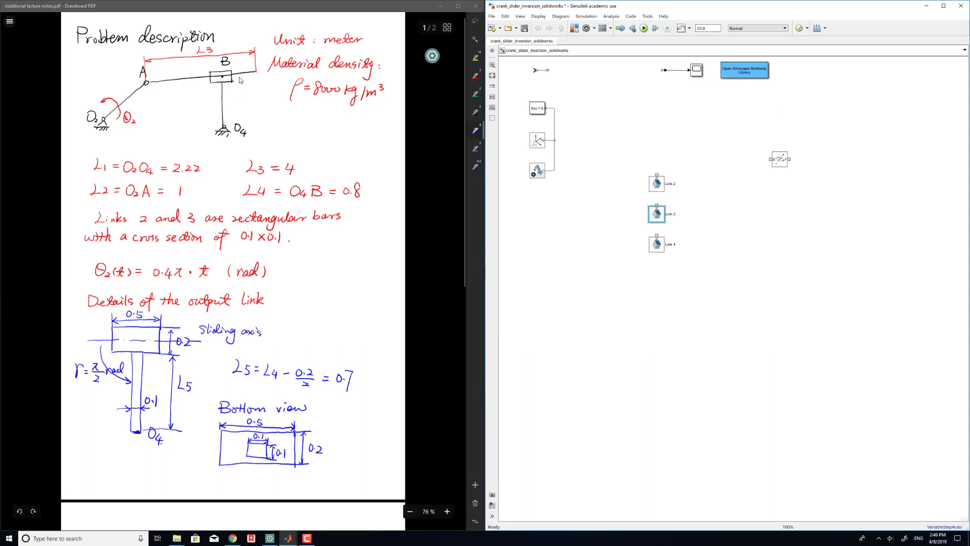
left_click(728, 230)
Examine the output link's SLDPRT, STEP and 3D object files in the Additional_Lecture_crank_slider_inversion folder in File Explorer.
left_click(179, 540)
left_click(185, 506)
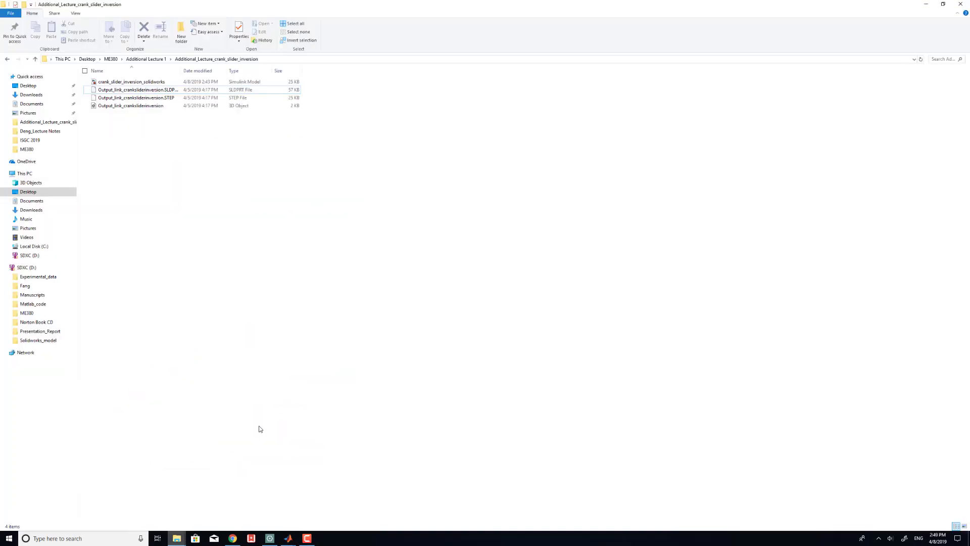
left_click(129, 107)
left_click_drag(181, 71, 204, 72)
left_click(158, 111)
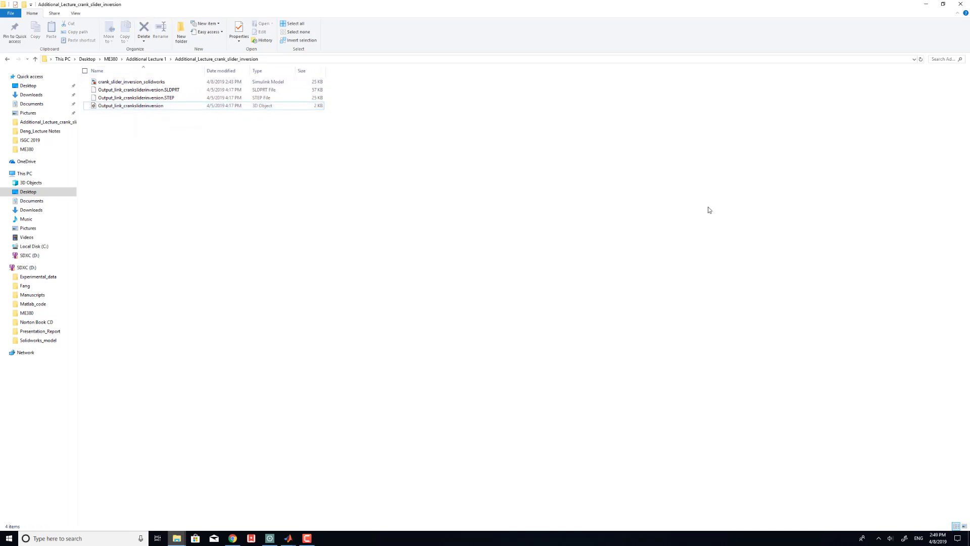
left_click(925, 5)
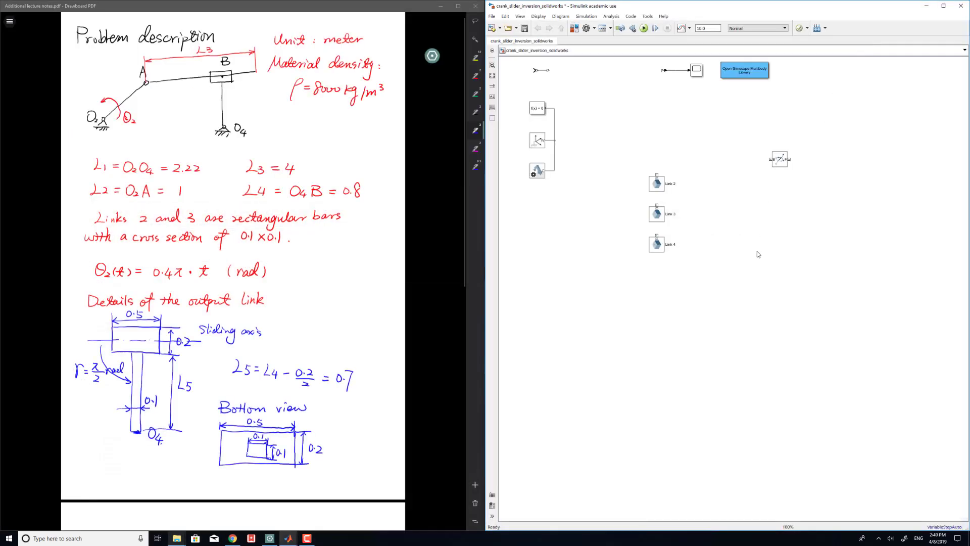
Open the Link 4 solid's properties and set its geometry shape to From File with the STEP file type.
double_click(656, 244)
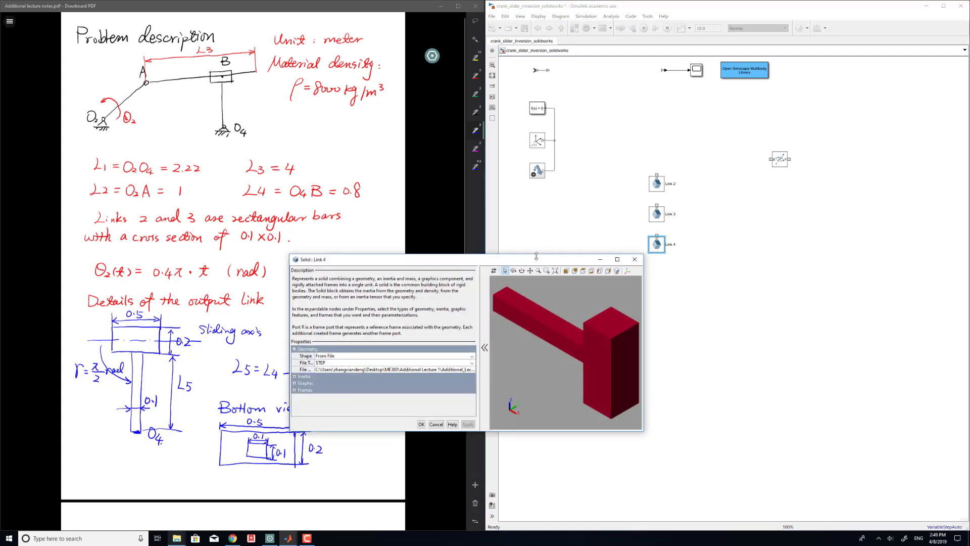
left_click_drag(535, 260, 746, 132)
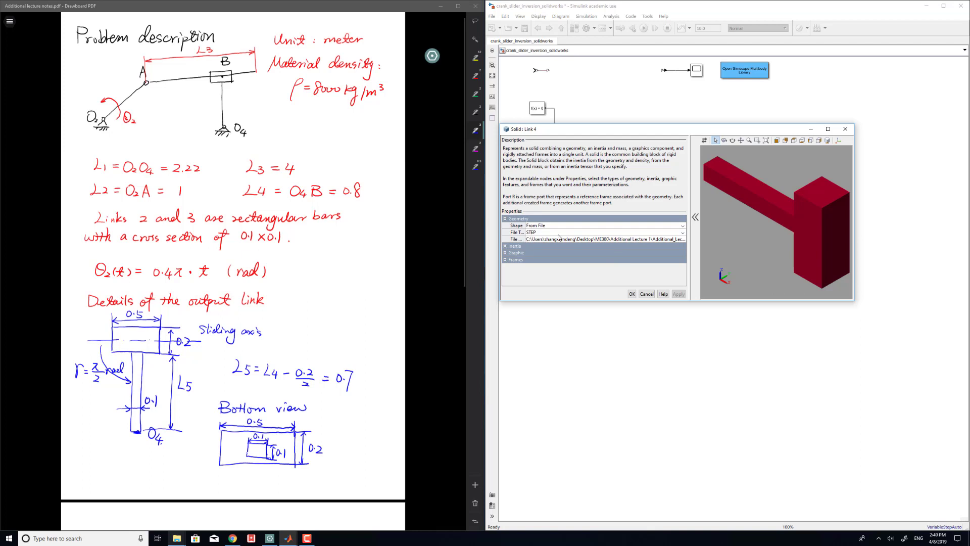
left_click(682, 233)
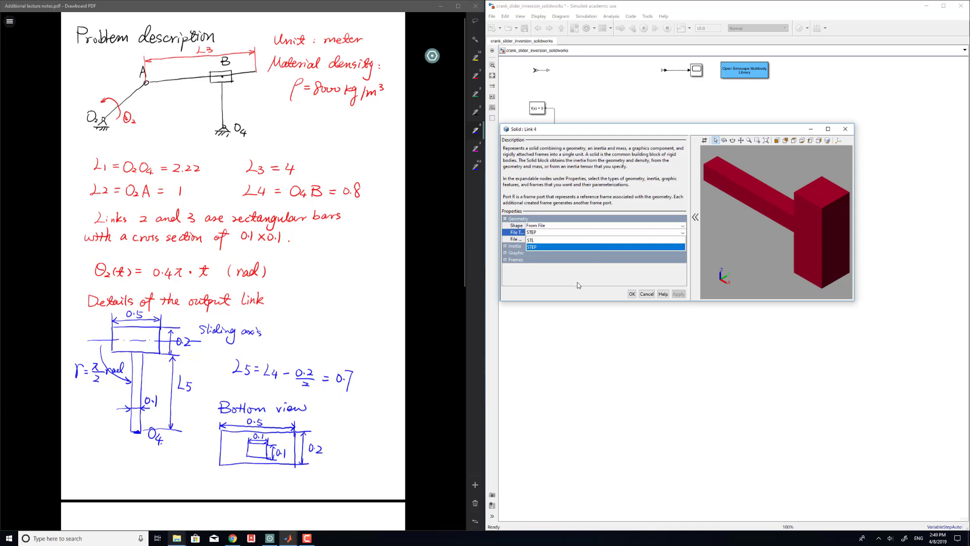
left_click(594, 247)
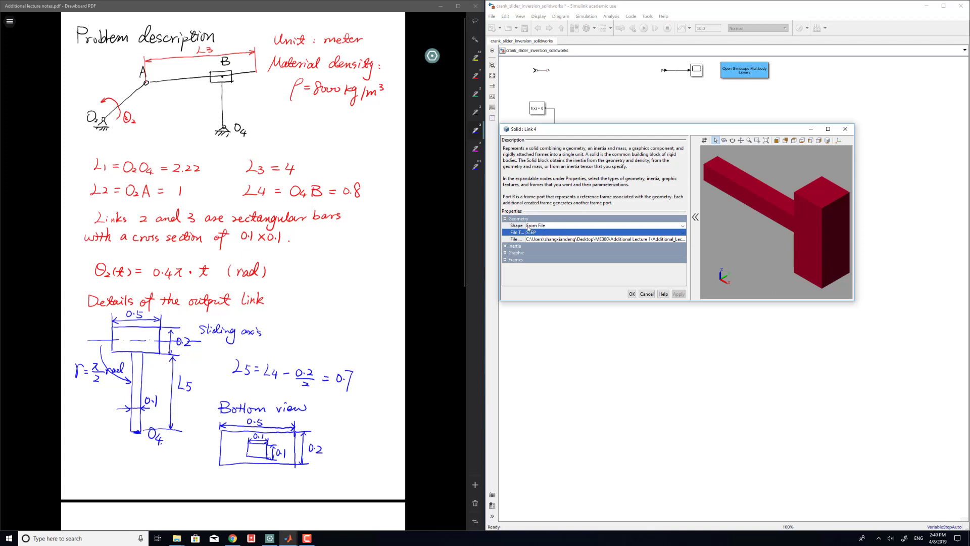
left_click(554, 226)
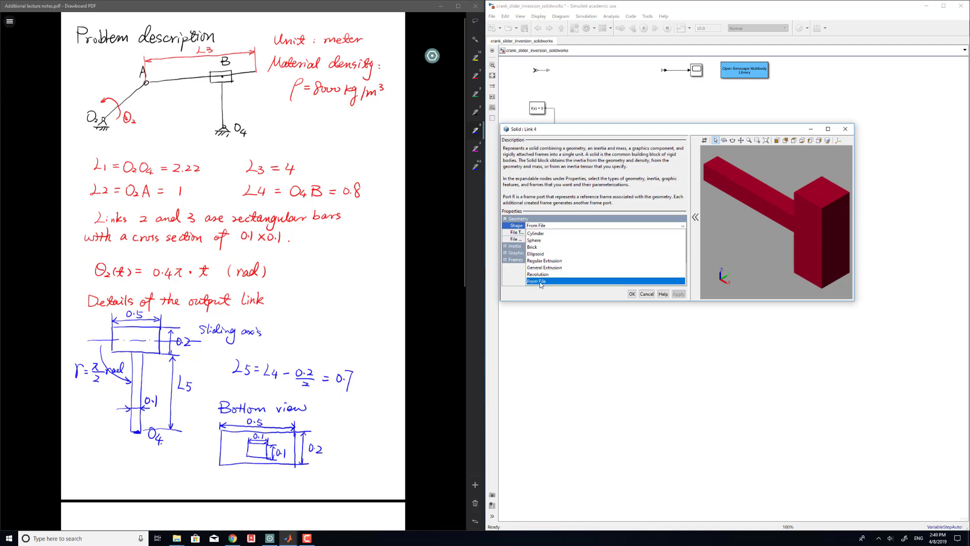
left_click(541, 281)
left_click(545, 234)
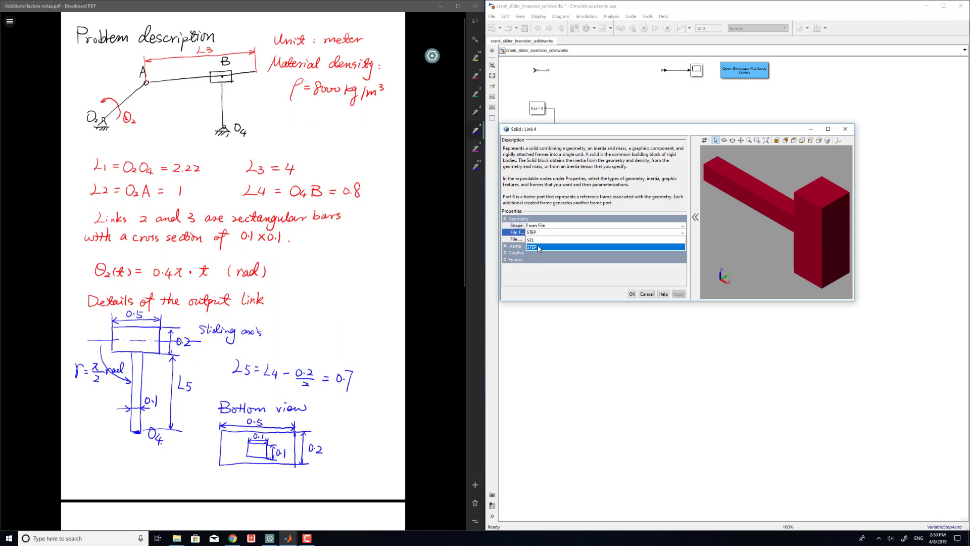
left_click(539, 247)
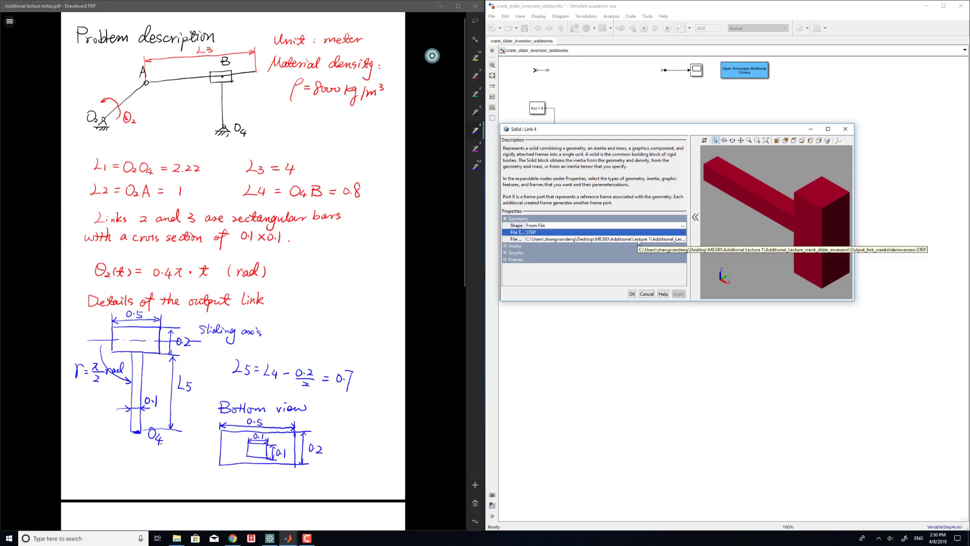
Load Output_link_cranksliderinversion.STEP as Link 4's geometry file and refresh the solid's preview.
left_click(684, 240)
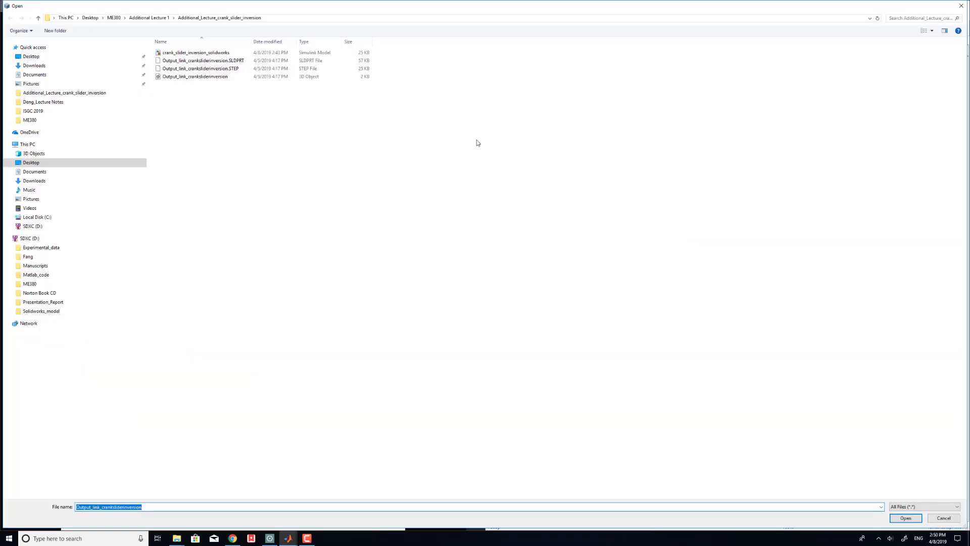
left_click(216, 70)
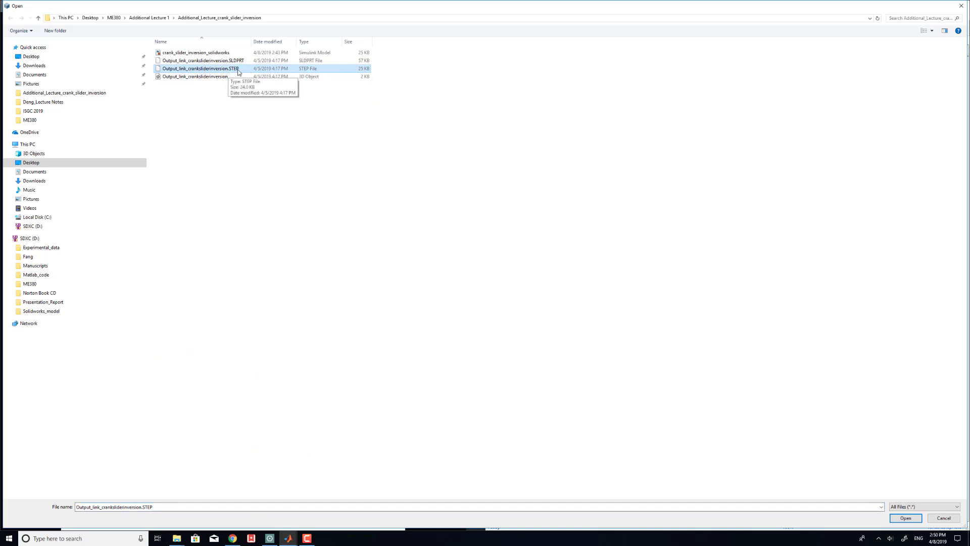
left_click(900, 518)
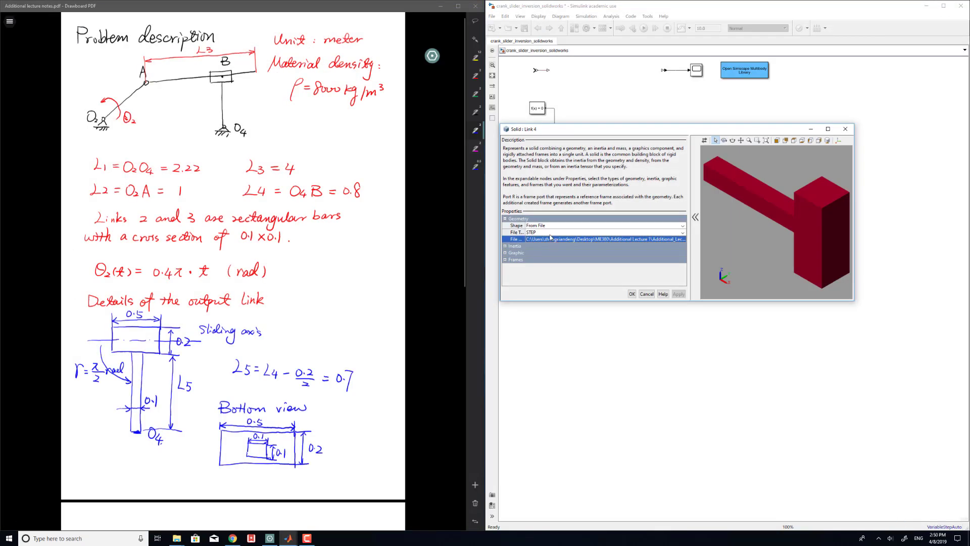
left_click(705, 141)
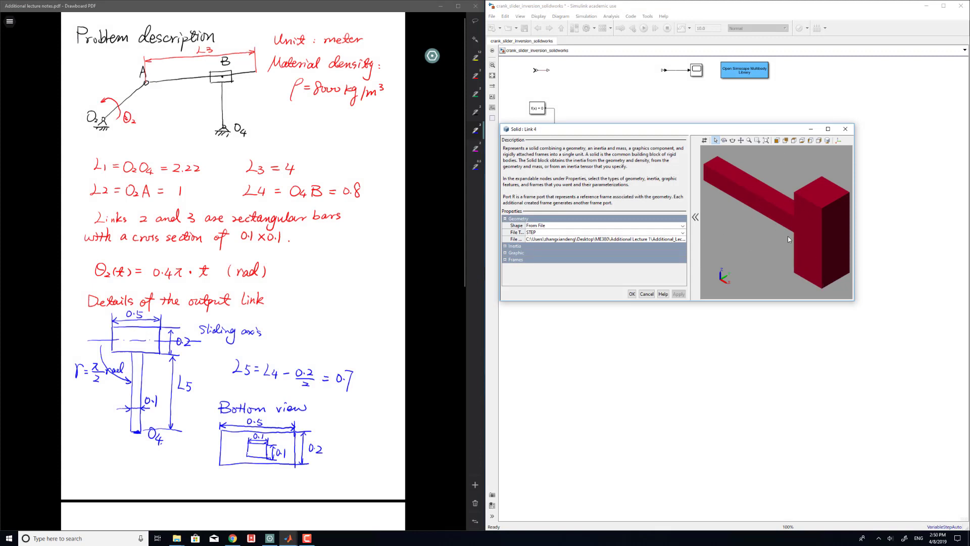
Examine Link 4's inertia settings with density rho and its graphic settings, and accept the properties.
left_click(505, 246)
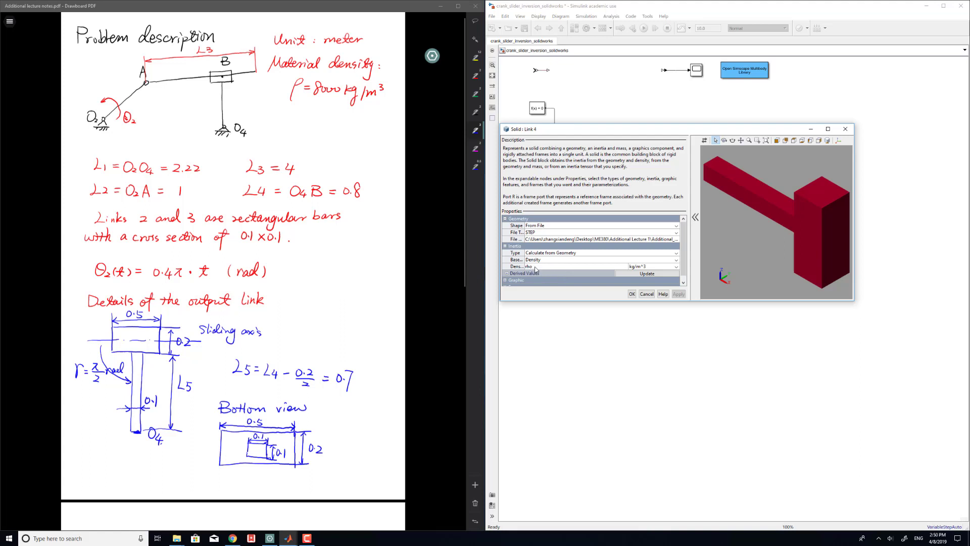
left_click(506, 281)
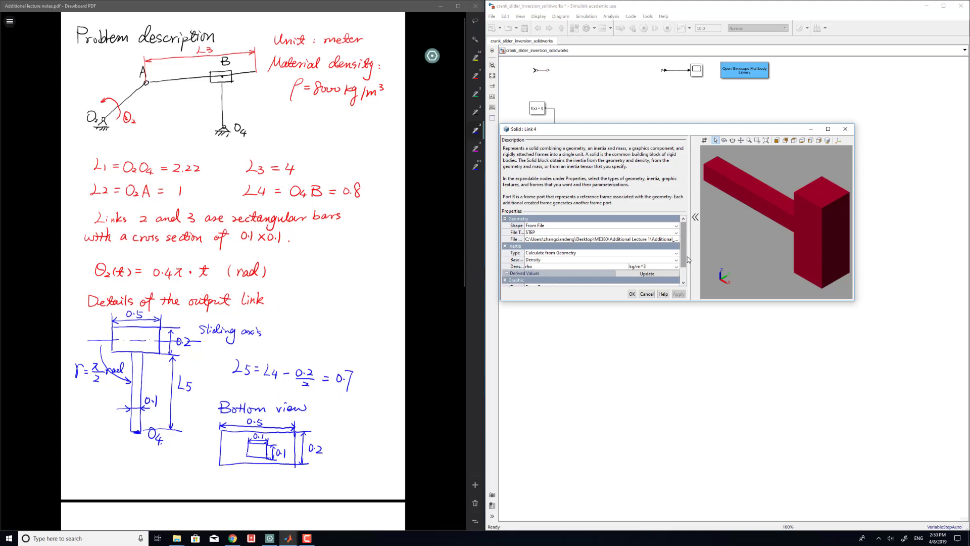
scroll(556, 273, "down", 1)
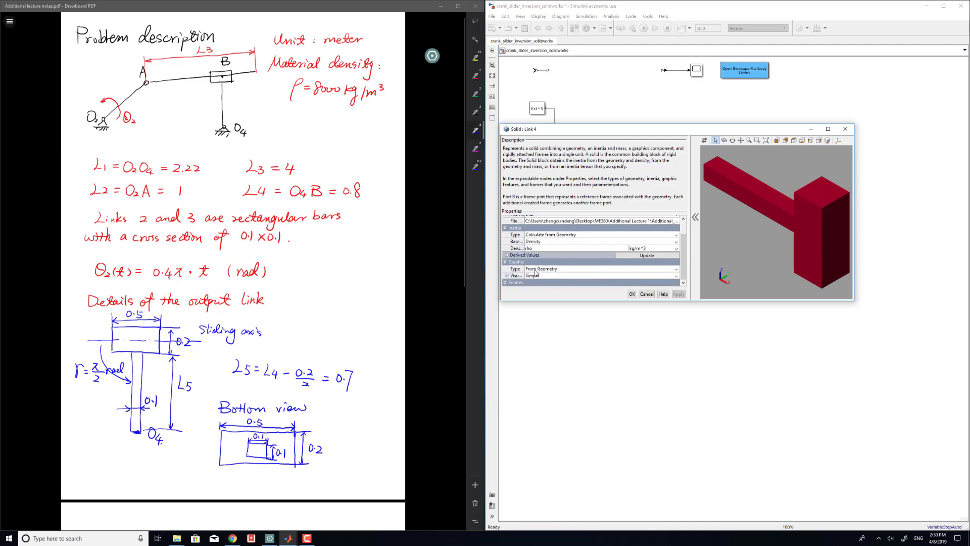
left_click(632, 294)
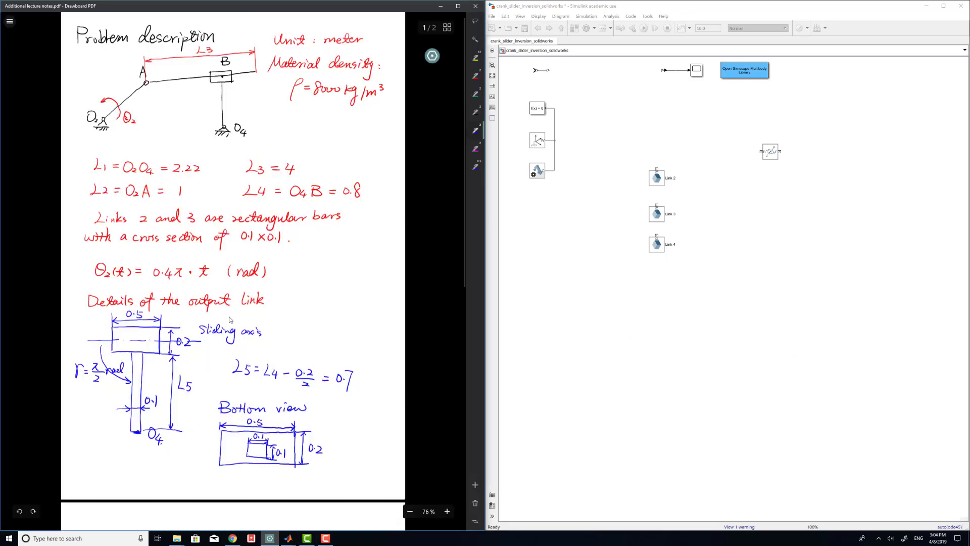
Add a Revolute Joint block named Revolute Joint O2 and connect its base port to the World Frame line.
left_click(270, 538)
double_click(595, 132)
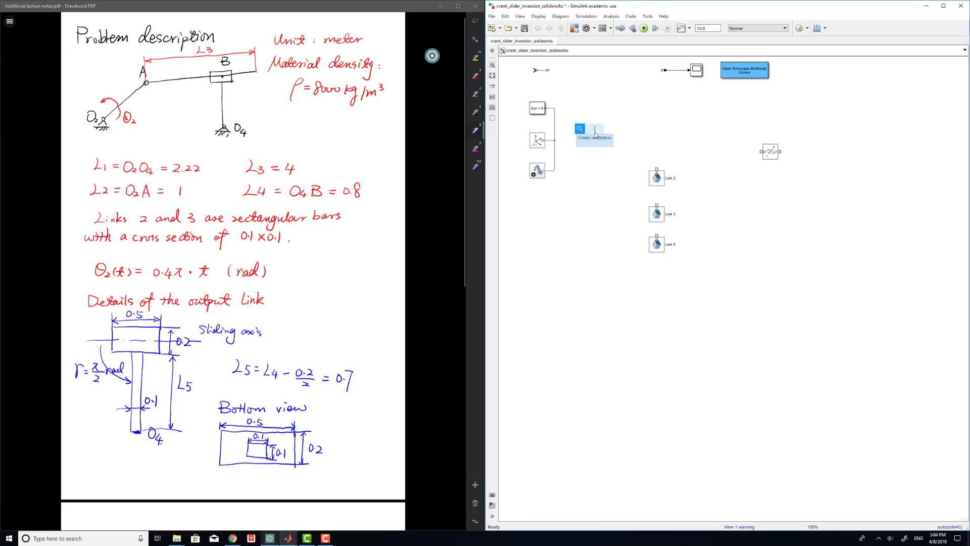
type("revolu")
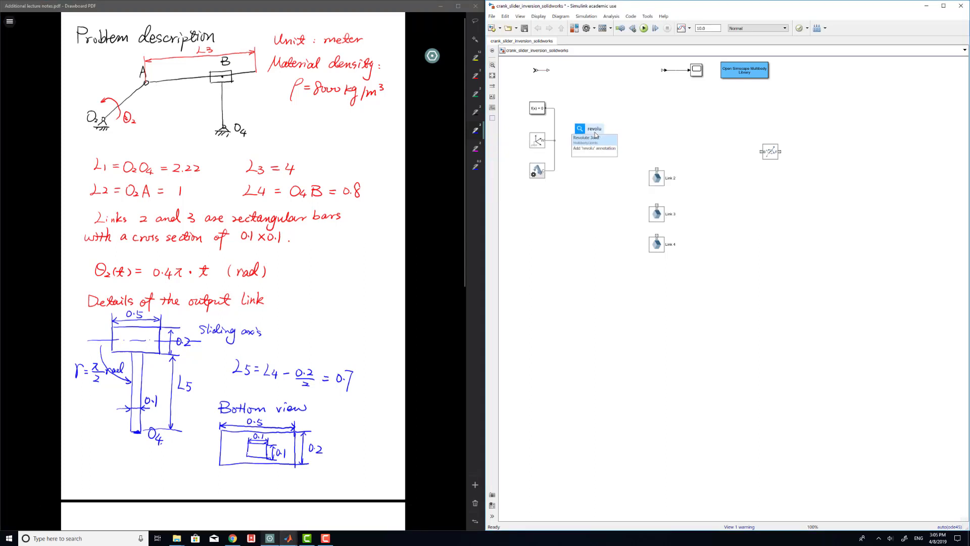
left_click(595, 136)
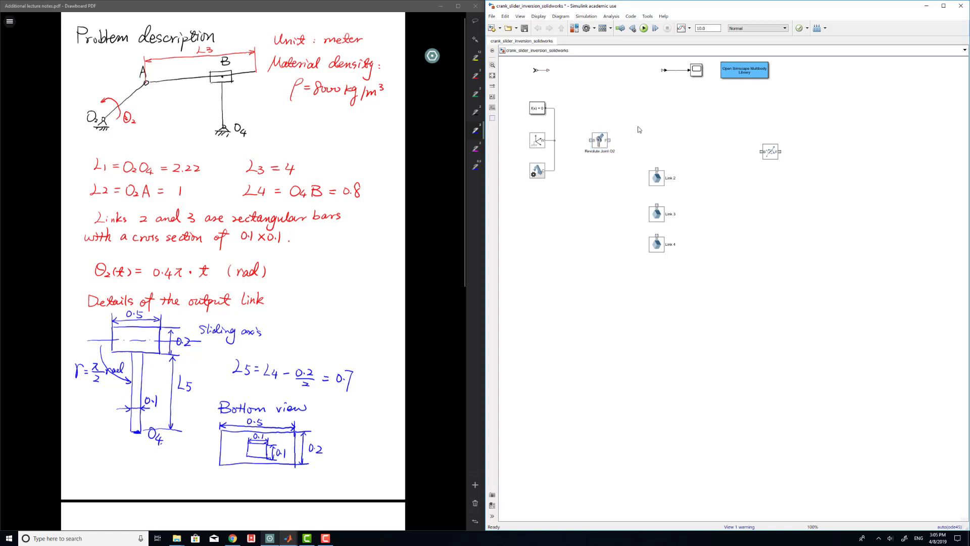
left_click(598, 143)
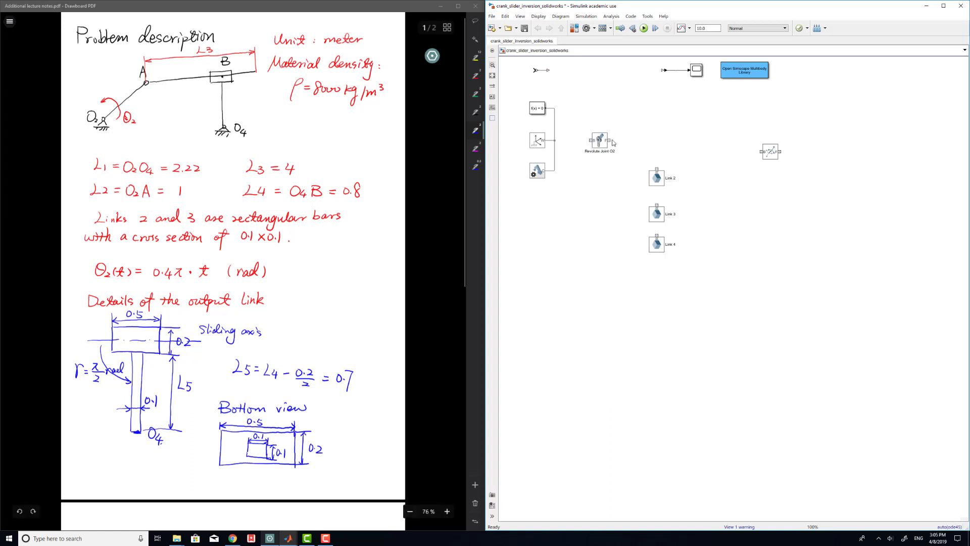
left_click_drag(590, 140, 555, 140)
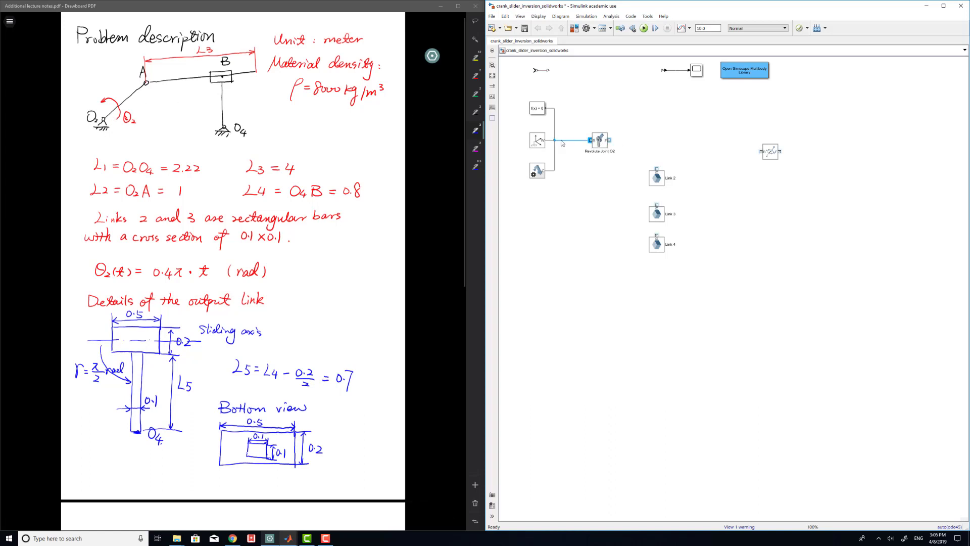
left_click(607, 141)
left_click(645, 143)
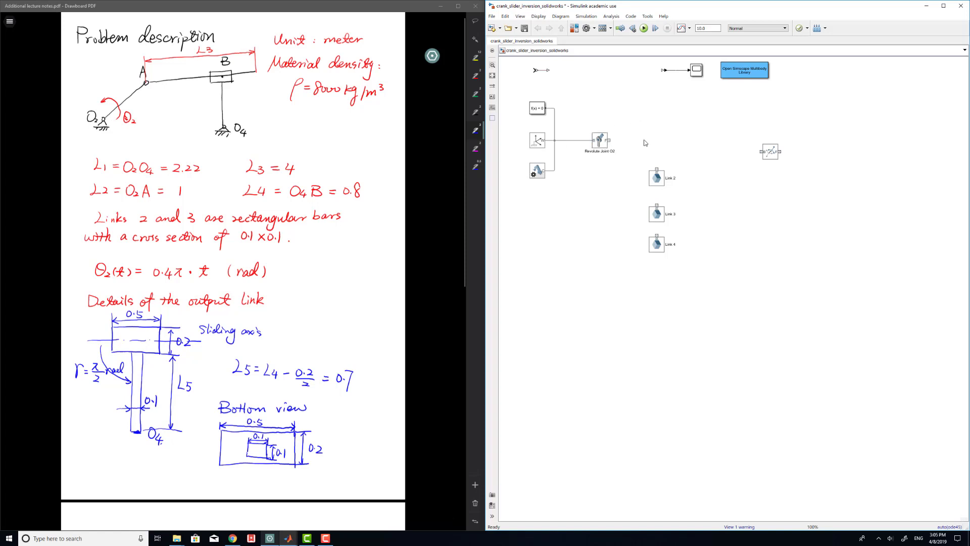
Examine the reference frame's location on the Link 2 solid's preview and close its properties.
left_click(659, 180)
double_click(659, 180)
left_click_drag(743, 196, 606, 199)
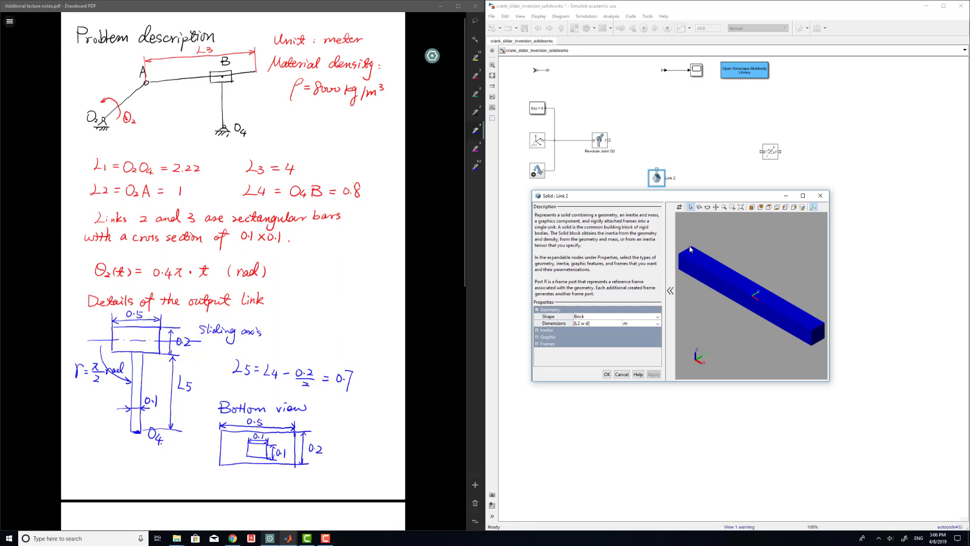
left_click(820, 195)
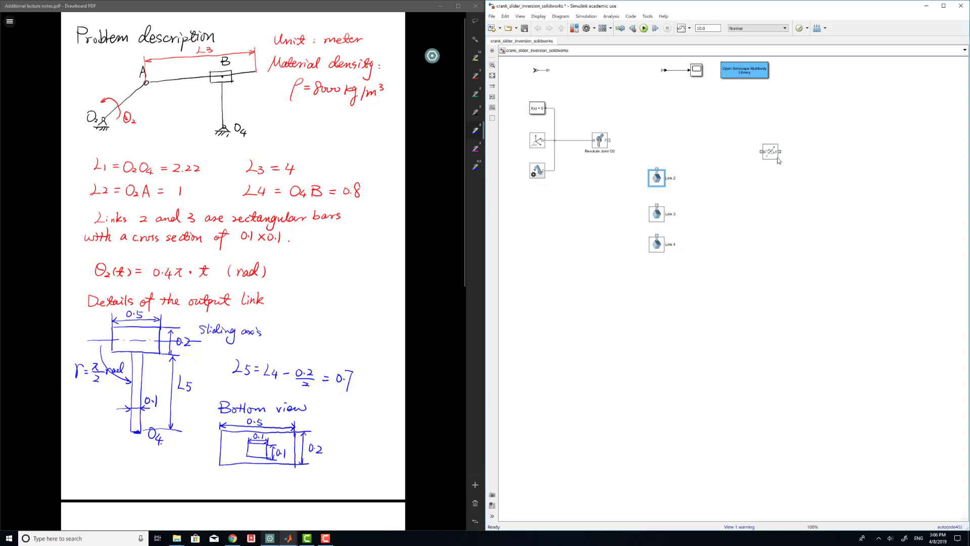
Reposition the unconnected Rigid Transform block in the empty area beside the Link 2 solid.
left_click(777, 158)
left_click_drag(766, 154, 709, 144)
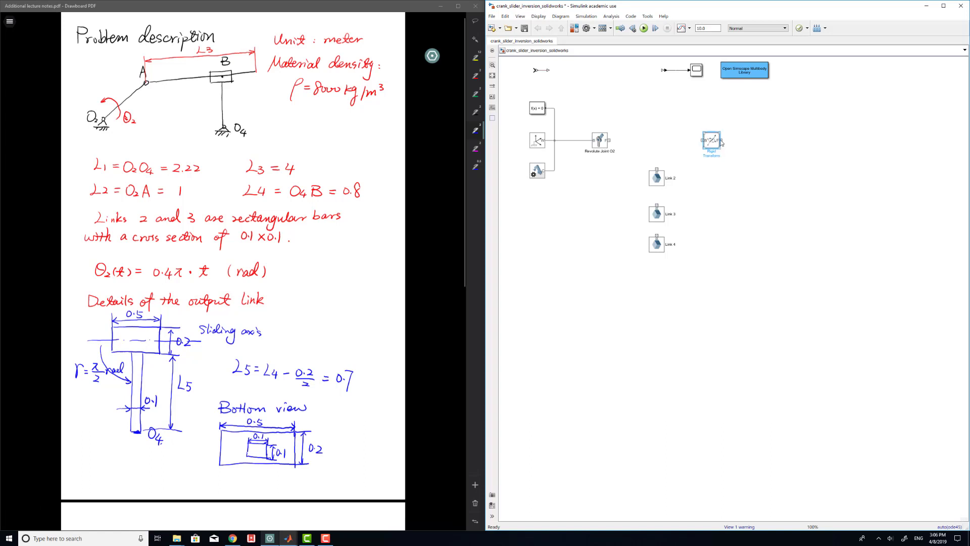
left_click_drag(713, 143, 747, 153)
left_click(738, 212)
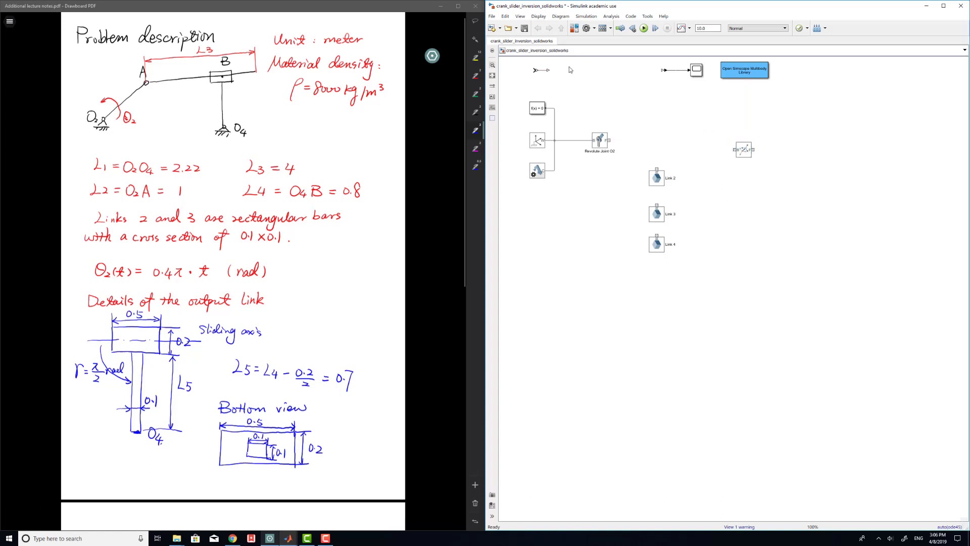
Bring up Mechanics Explorer beside the model, connect Revolute Joint O2's follower port to Link 2, and run the simulation.
left_click(458, 5)
left_click(480, 68)
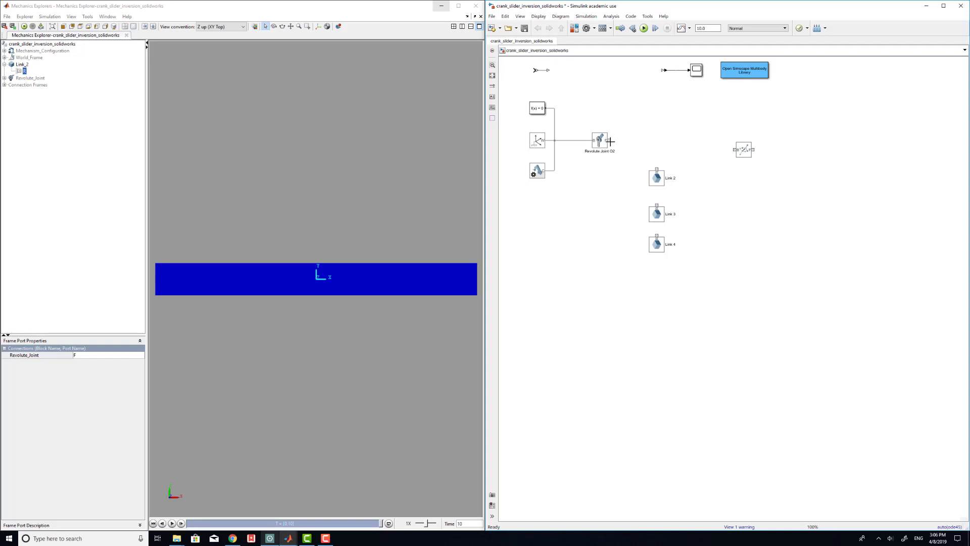
left_click_drag(610, 140, 656, 170)
left_click(644, 29)
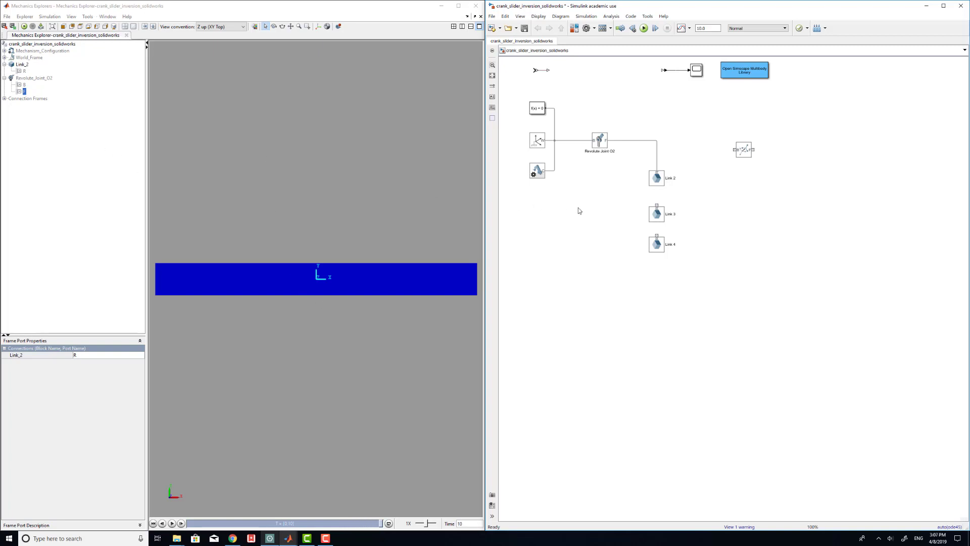
Compare the Revolute Joint O2 follower frame with Link 2's reference frame in Mechanics Explorer.
left_click(599, 147)
left_click(608, 145)
left_click(24, 92)
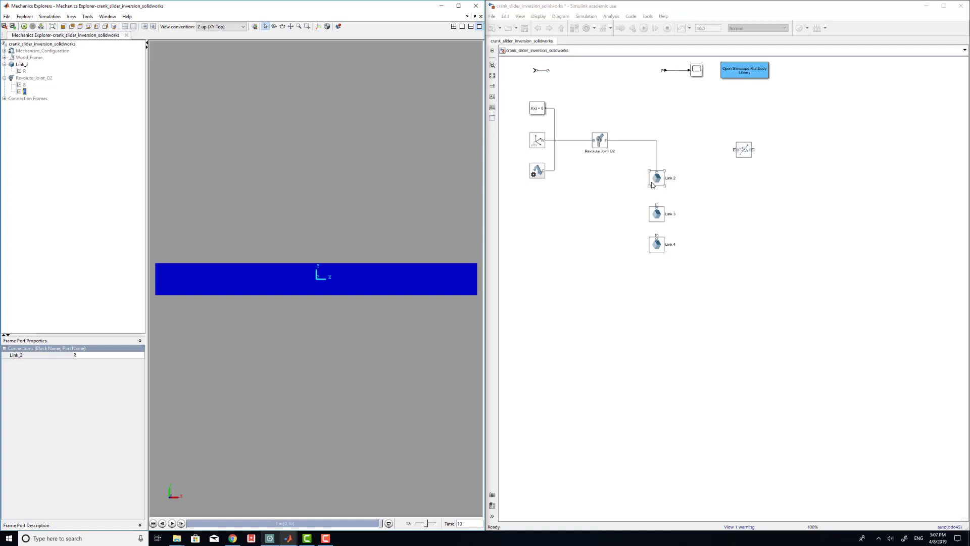
left_click(24, 71)
left_click(25, 92)
left_click(24, 72)
left_click(25, 92)
Set the Rigid Transform's translation to L2/2 m along standard axis +X and insert the block between Revolute Joint O2 and Link 2.
double_click(743, 150)
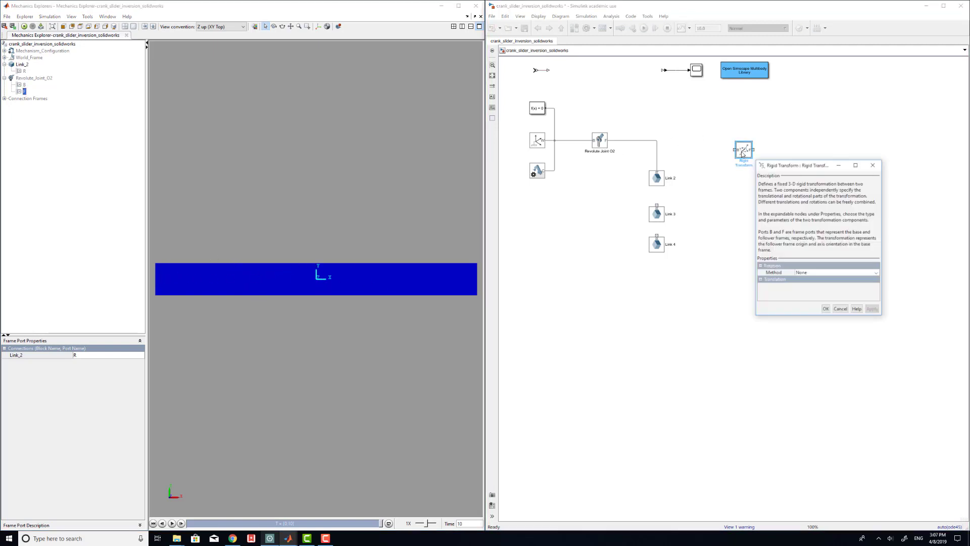
left_click(759, 282)
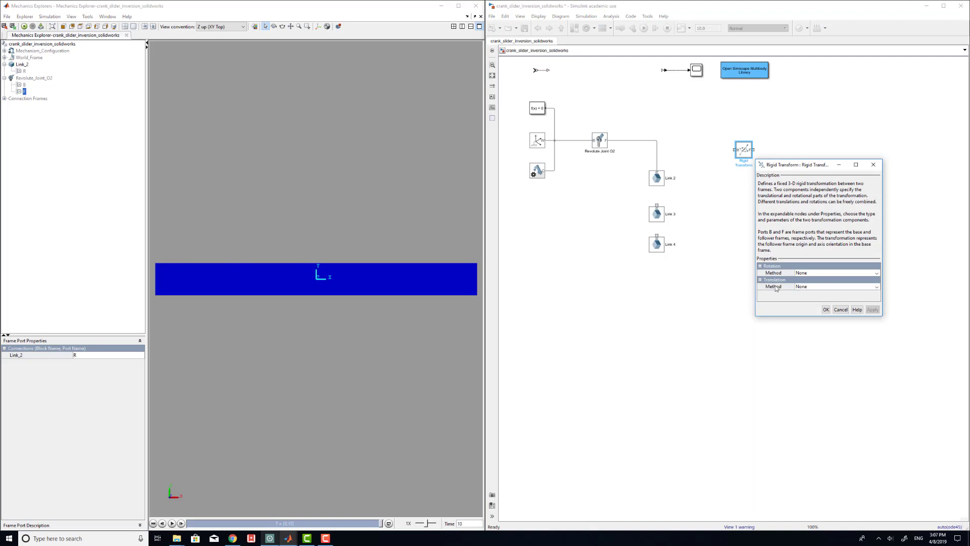
left_click(814, 286)
left_click(811, 309)
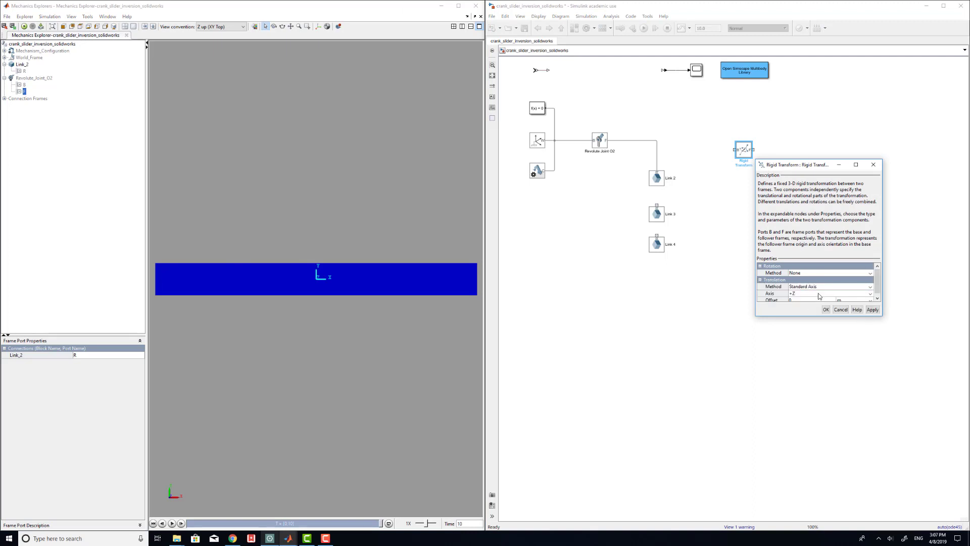
left_click(819, 294)
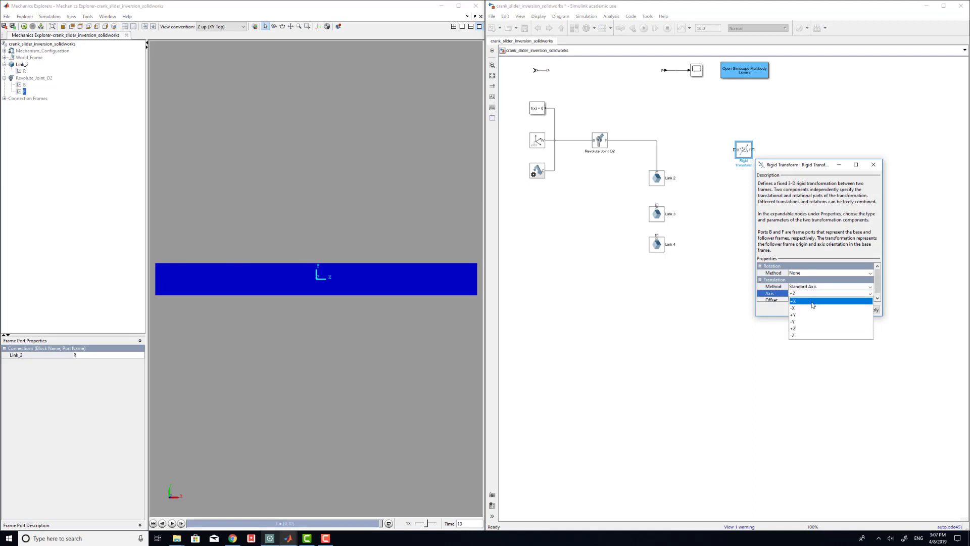
left_click(811, 301)
left_click(812, 299)
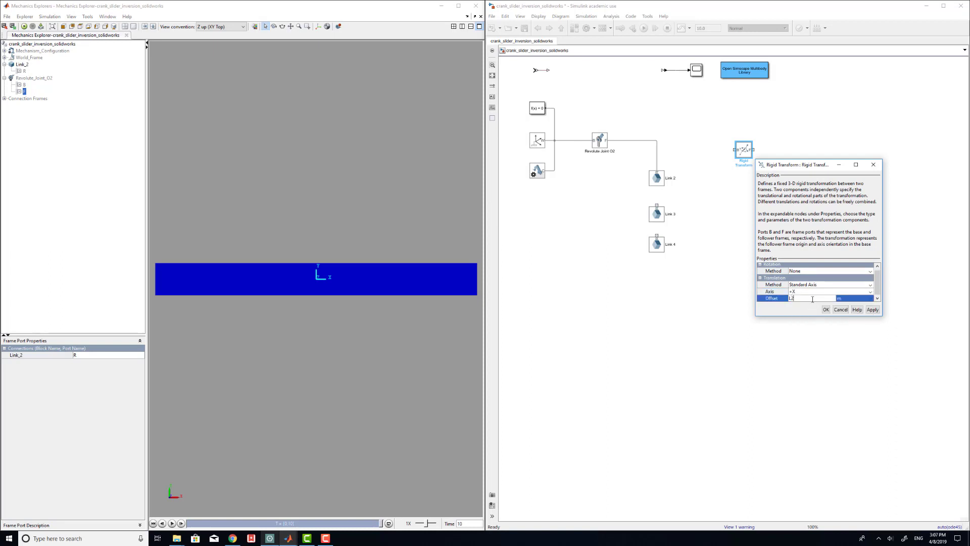
left_click(873, 309)
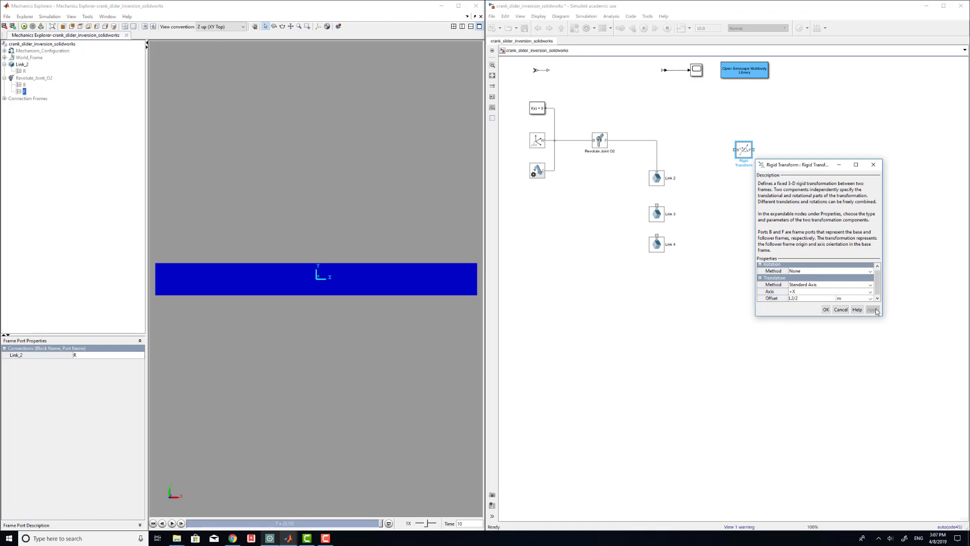
left_click(825, 310)
left_click_drag(743, 150, 636, 142)
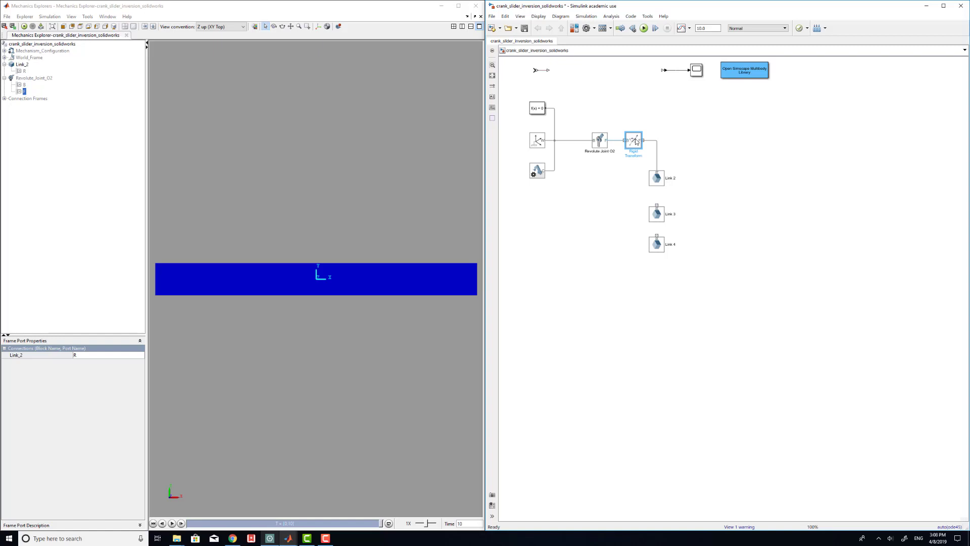
Run the simulation and check Link 2's position relative to the Revolute Joint O2 follower frame in Mechanics Explorer.
left_click(683, 126)
left_click(643, 28)
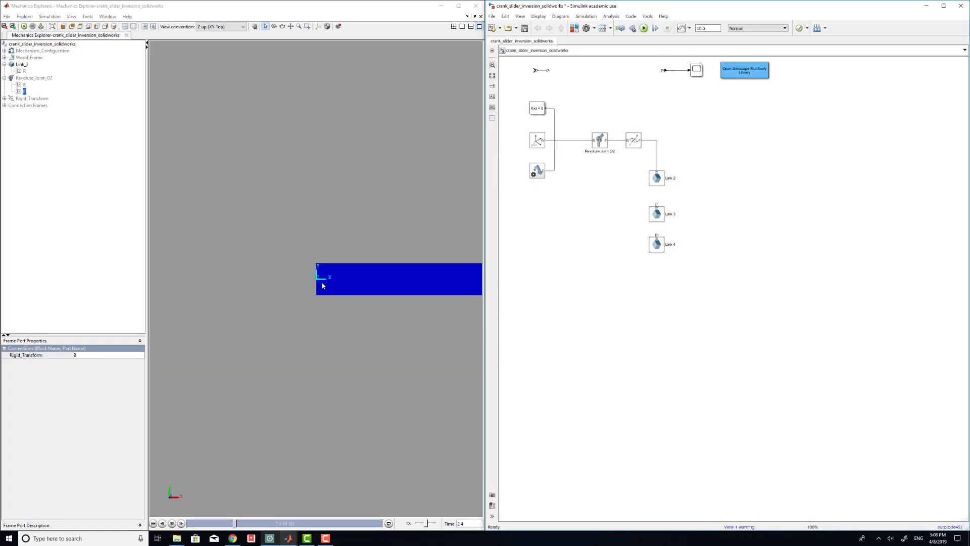
left_click(639, 140)
left_click(341, 243)
left_click(322, 282)
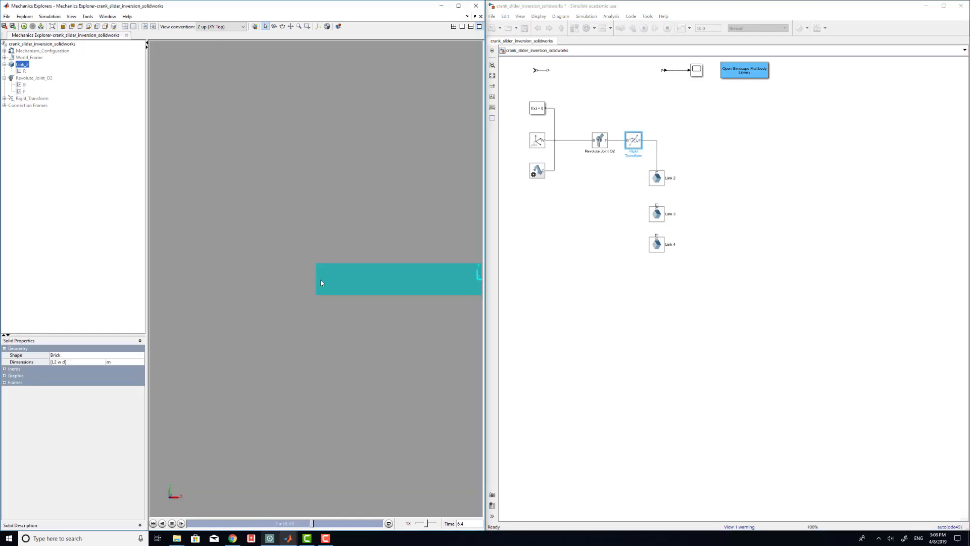
left_click(318, 234)
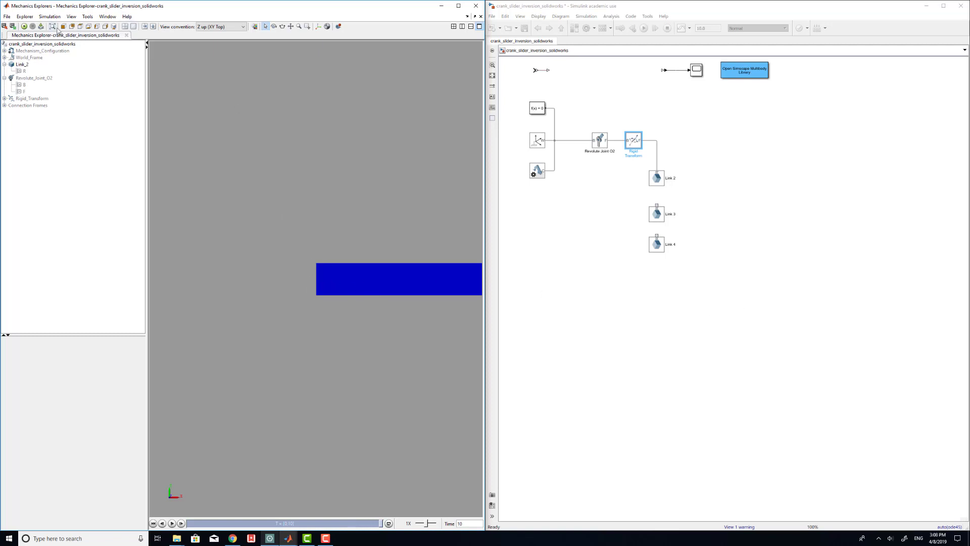
left_click(80, 27)
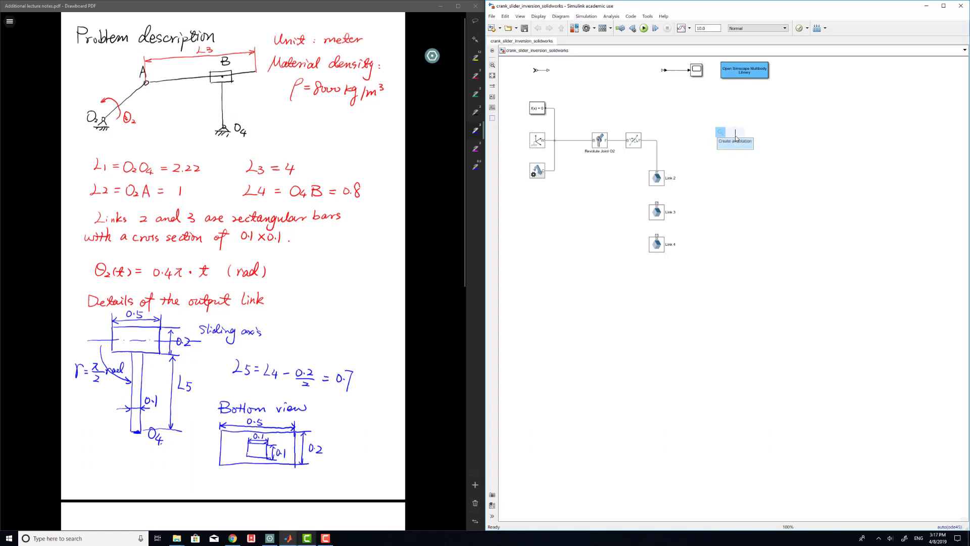
Add a Revolute Joint block named Revolute Joint A in line with the Rigid Transform after Revolute Joint O2.
double_click(736, 139)
type("rev")
left_click(727, 145)
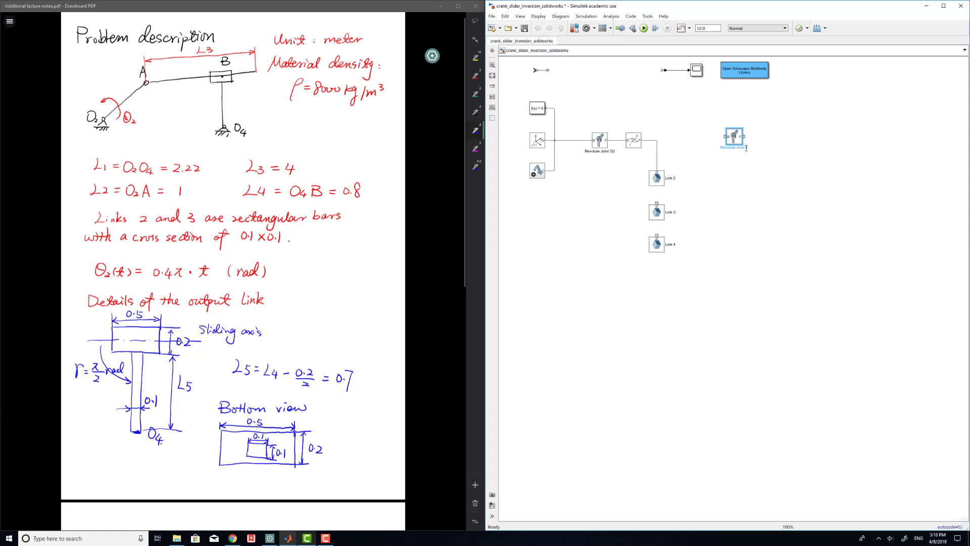
left_click(732, 176)
left_click_drag(732, 132, 732, 137)
left_click(705, 197)
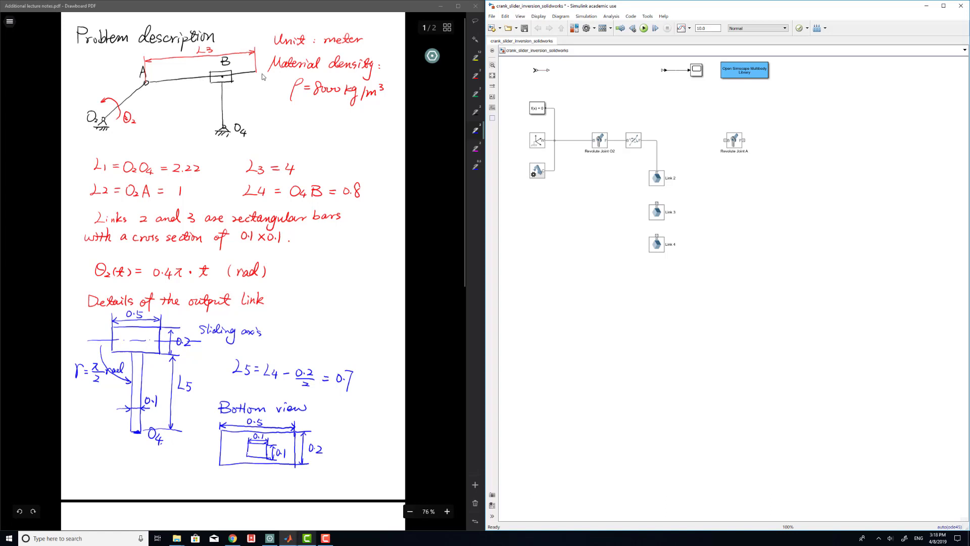
Move Link 3 beyond Revolute Joint A, then connect the joint's base port to Link 2's line and its follower port to Link 3.
left_click_drag(679, 209, 799, 177)
left_click(696, 226)
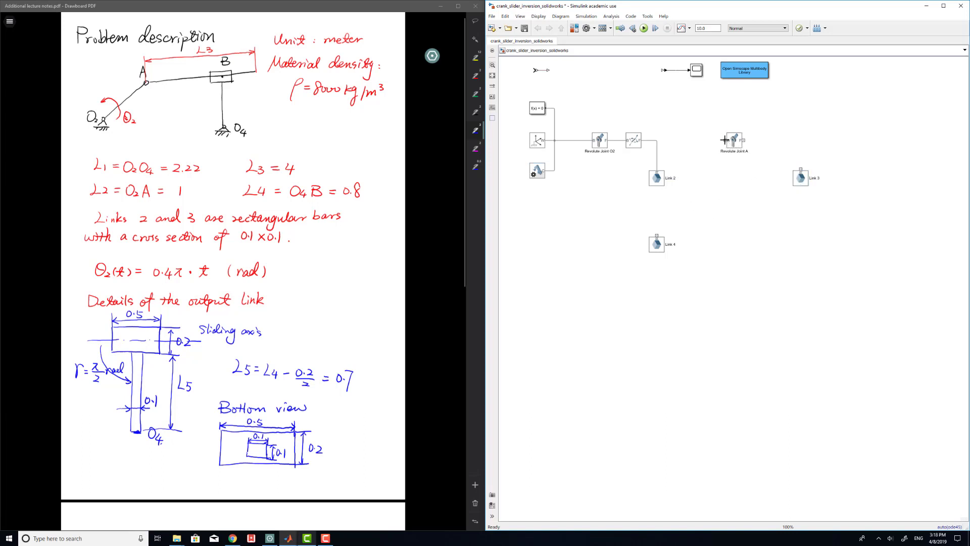
left_click_drag(724, 139, 657, 152)
left_click_drag(744, 139, 800, 168)
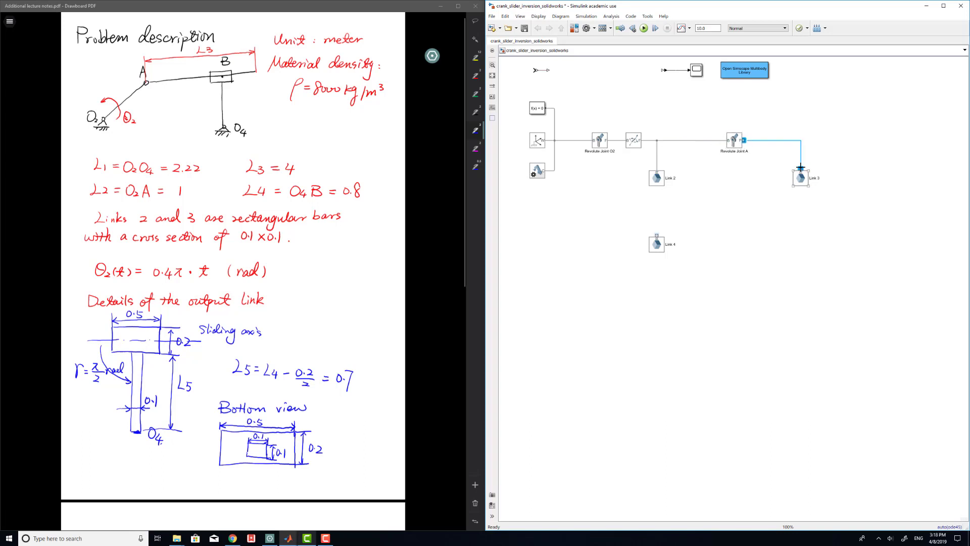
Run the simulation and bring Mechanics Explorer up beside the model in place of the lecture notes.
left_click(643, 28)
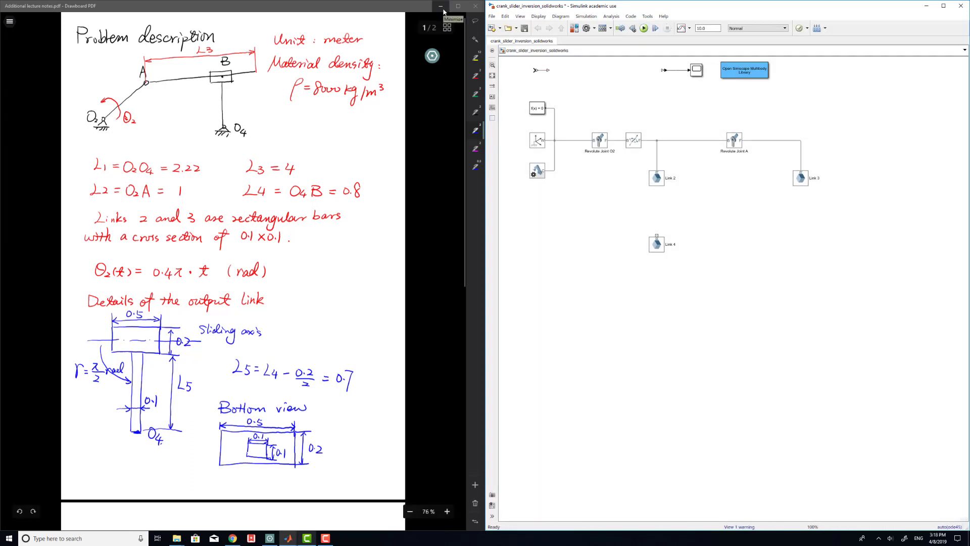
left_click(443, 11)
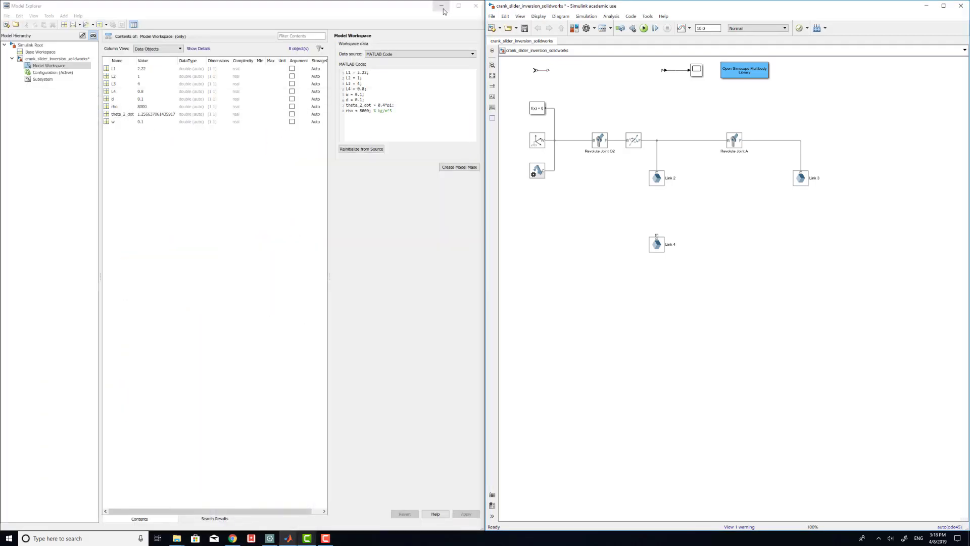
mouse_move(290, 538)
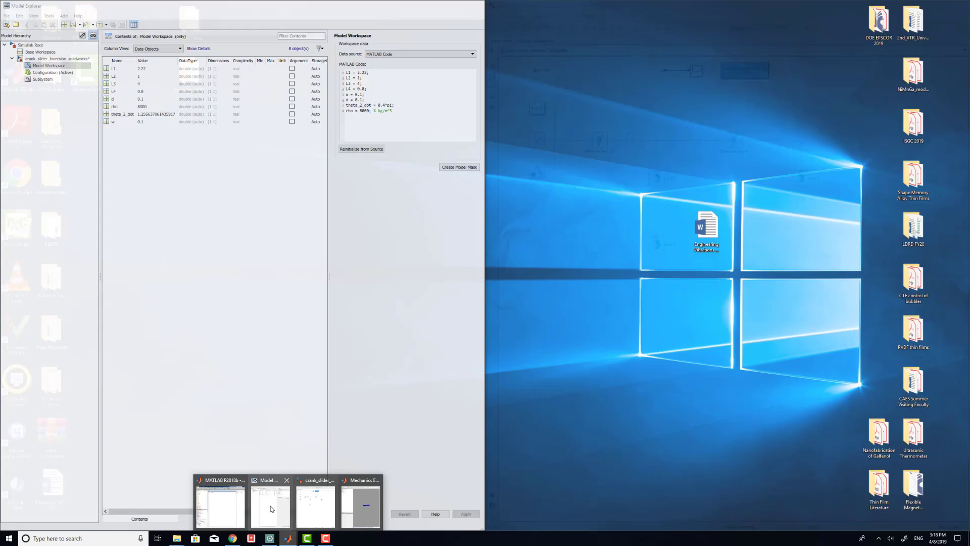
left_click(270, 506)
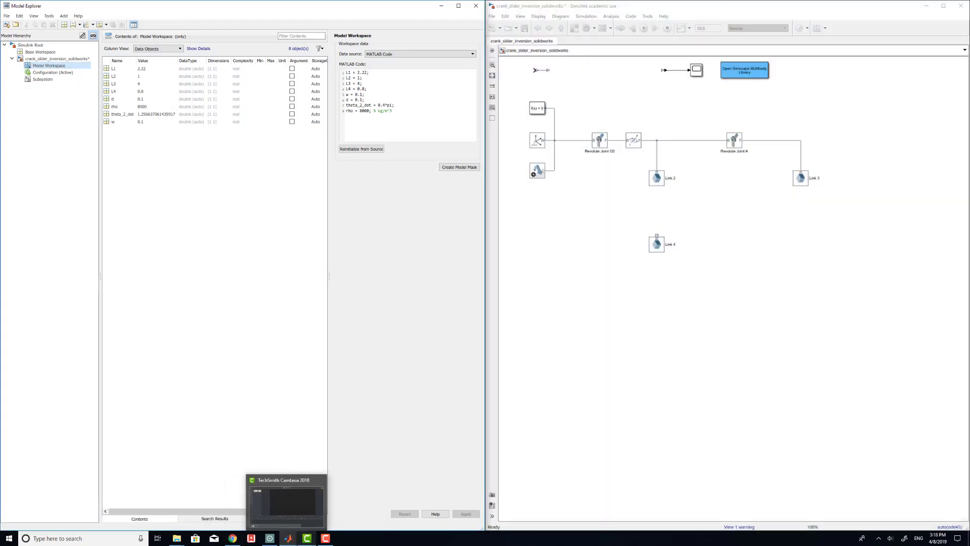
mouse_move(288, 538)
left_click(356, 505)
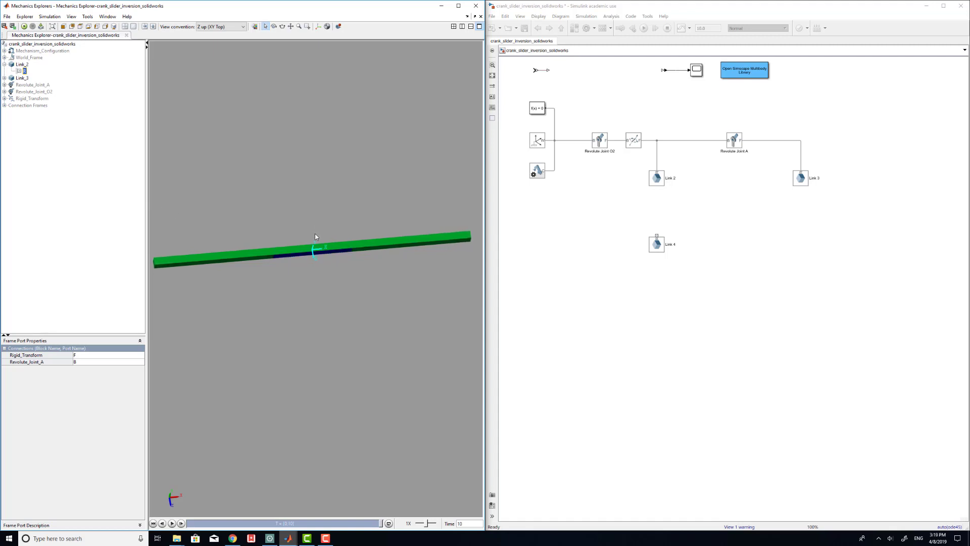
Examine in the block diagram how Link 2's reference port and Revolute Joint A are connected.
left_click(733, 216)
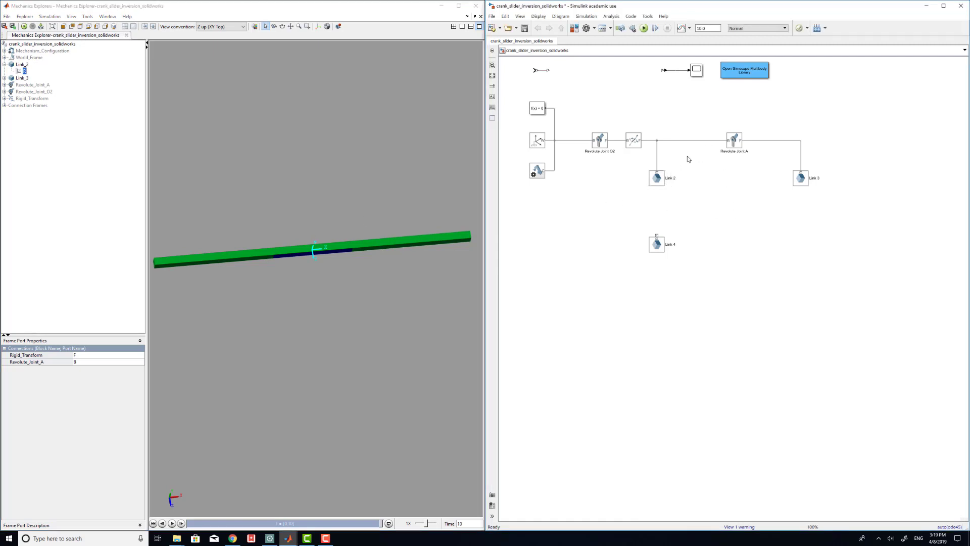
left_click(653, 185)
left_click(737, 148)
left_click(735, 141)
left_click(706, 163)
left_click(736, 145)
left_click(680, 173)
left_click(658, 182)
left_click(671, 185)
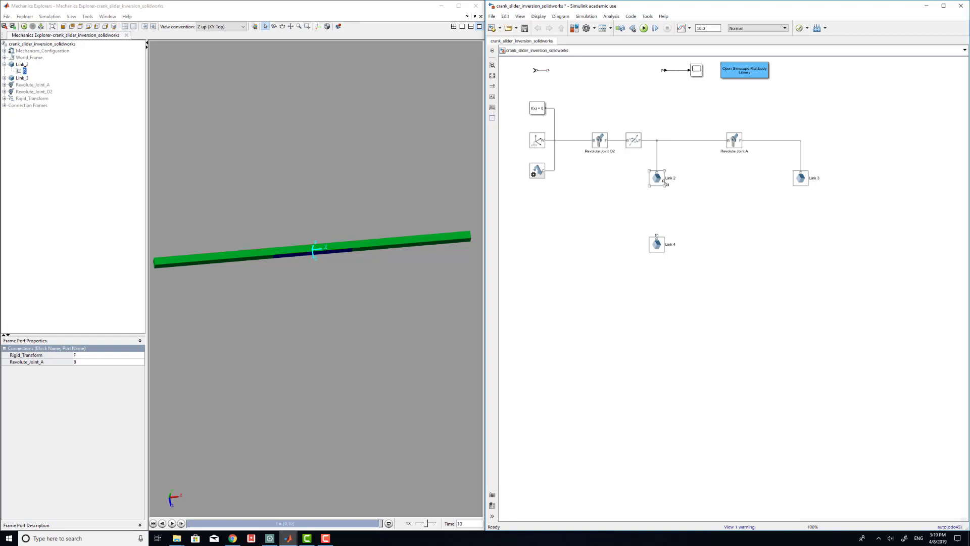
Compare Link 2's reference frame with the base frame of Revolute Joint A in Mechanics Explorer.
left_click(25, 71)
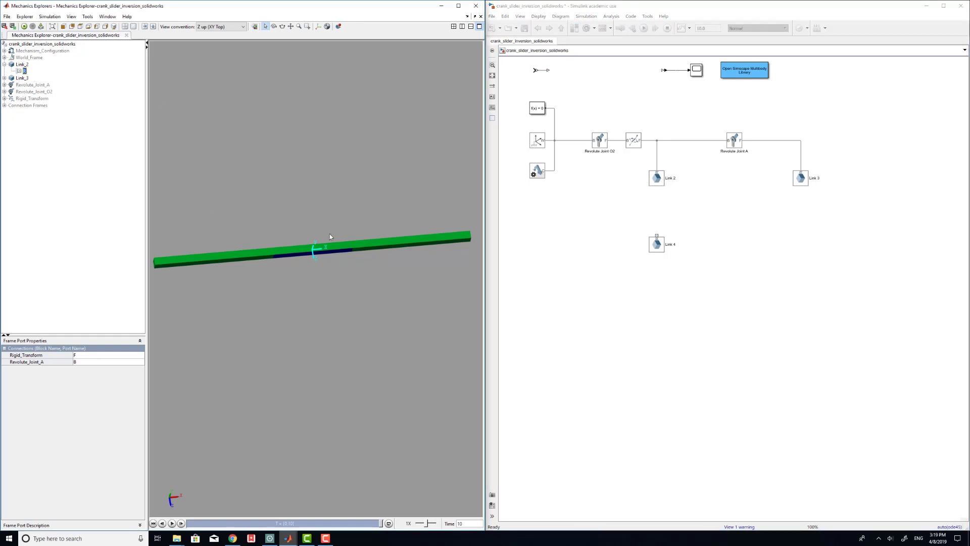
mouse_move(329, 235)
left_mouse_down()
mouse_move(332, 187)
mouse_move(319, 228)
mouse_move(325, 218)
left_mouse_up()
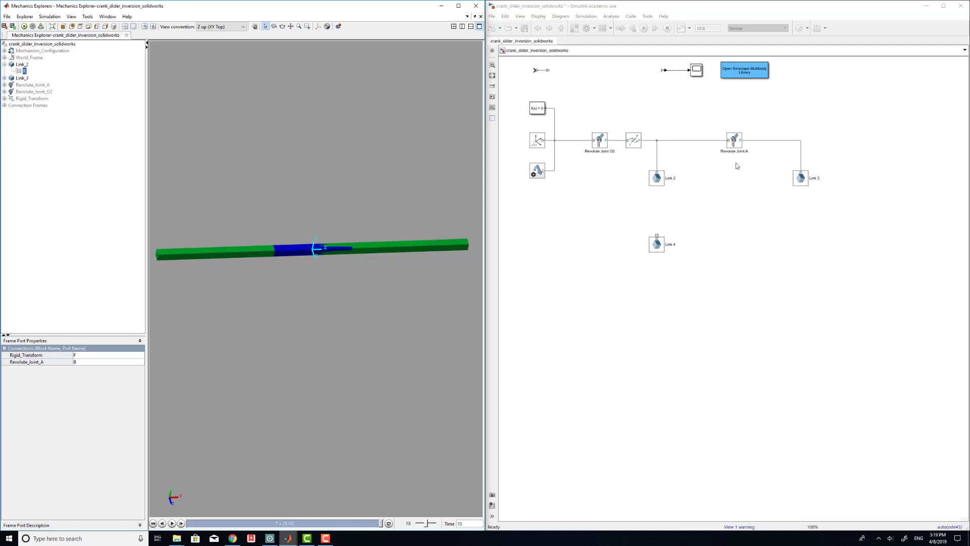
left_click(662, 182)
left_click(728, 140)
left_click(5, 85)
left_click(25, 92)
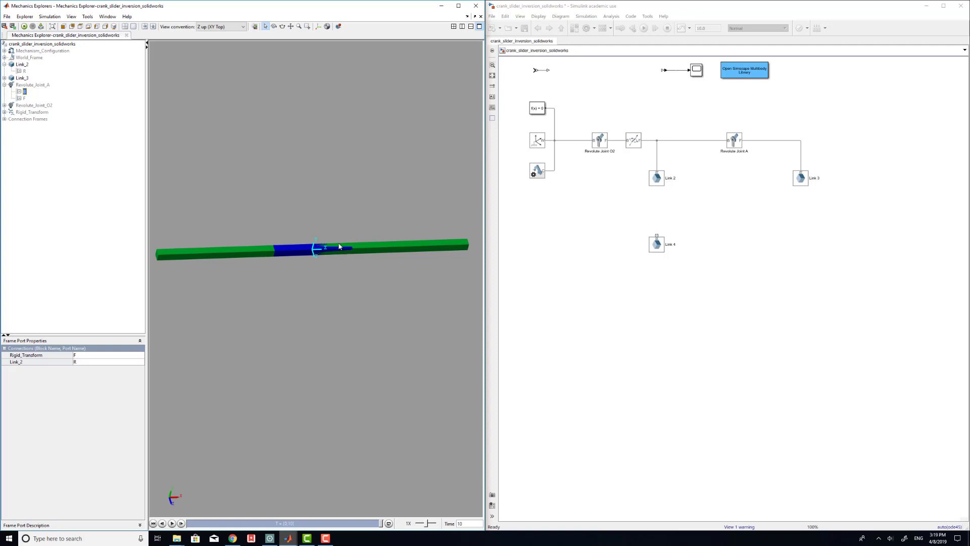
Add a second Rigid Transform block in the empty area between Link 2 and Link 3.
right_click(688, 182)
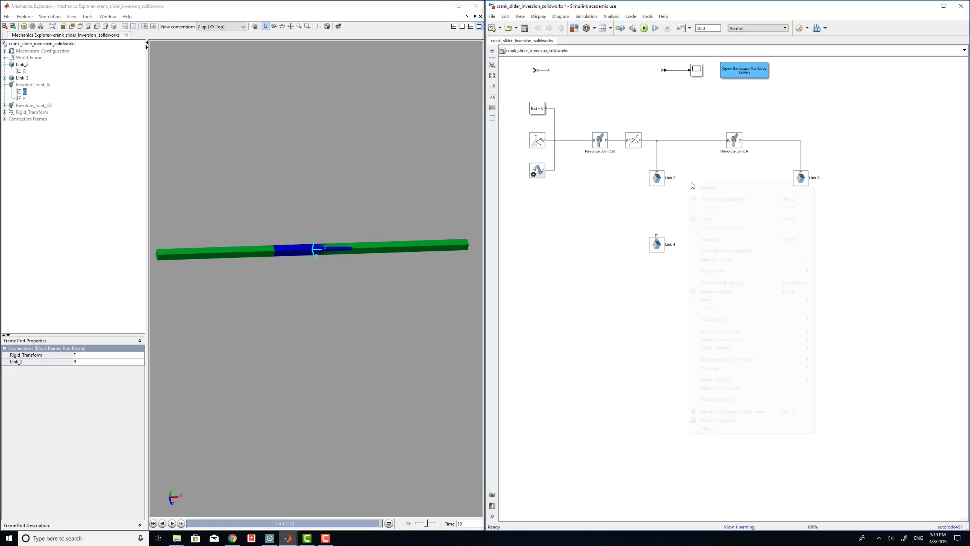
double_click(702, 173)
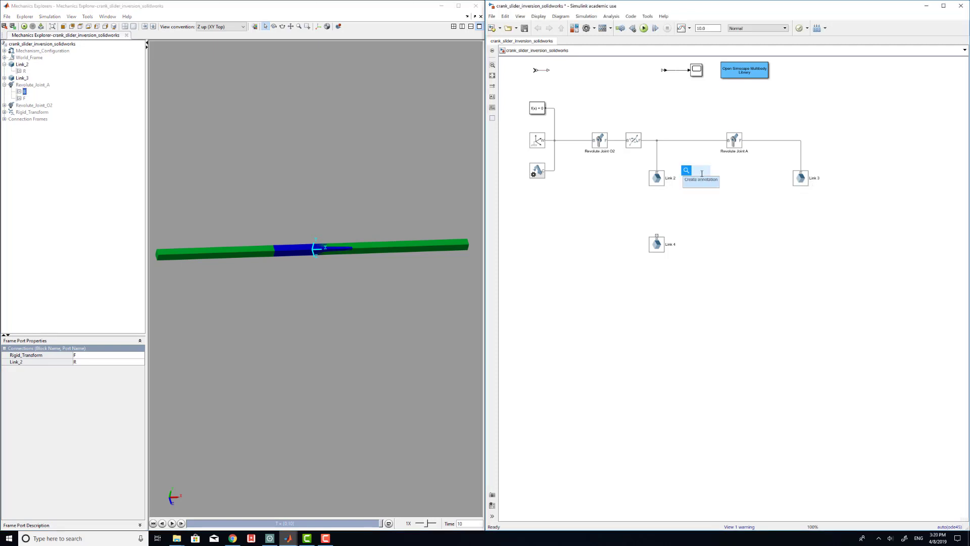
type("rig")
left_click(698, 186)
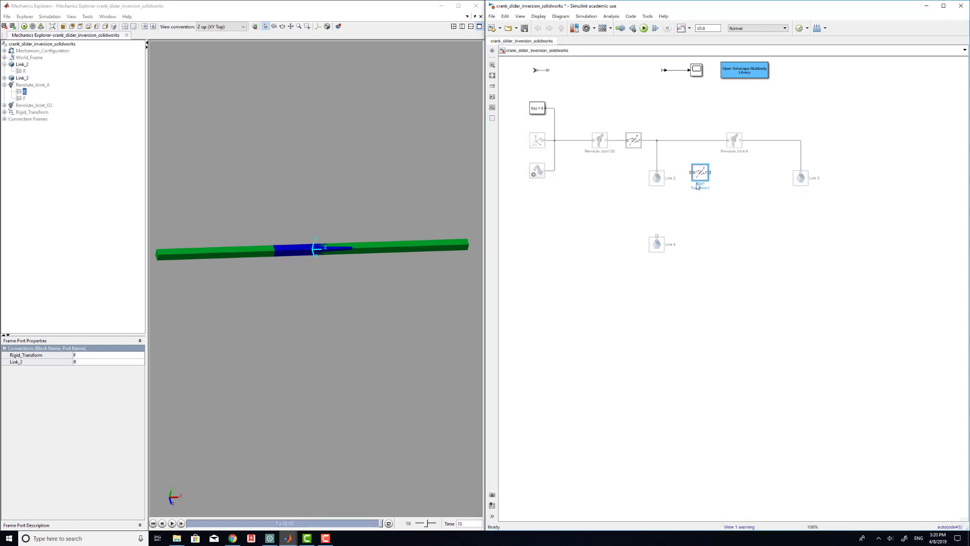
Set the new Rigid Transform's translation to Standard Axis, +X, with an offset of L2/2 m.
double_click(705, 176)
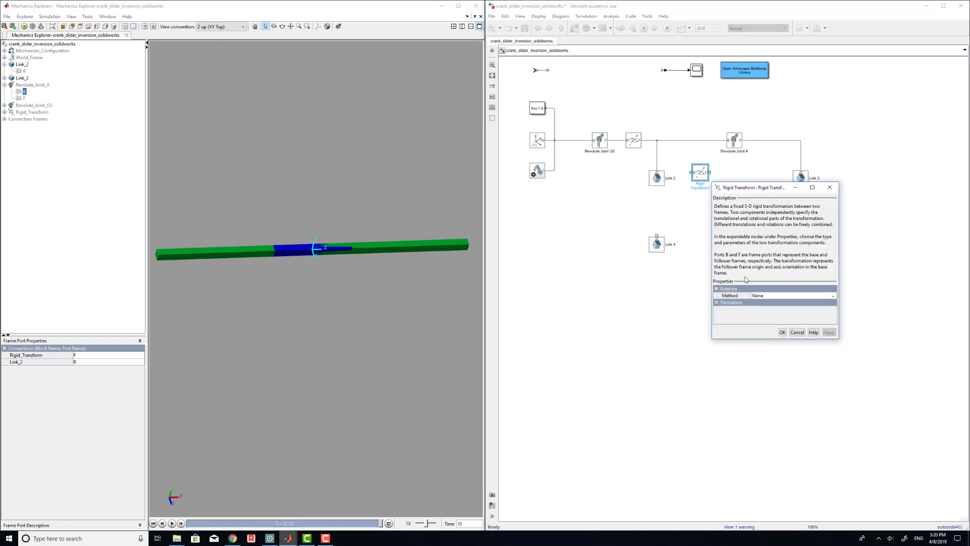
left_click(766, 314)
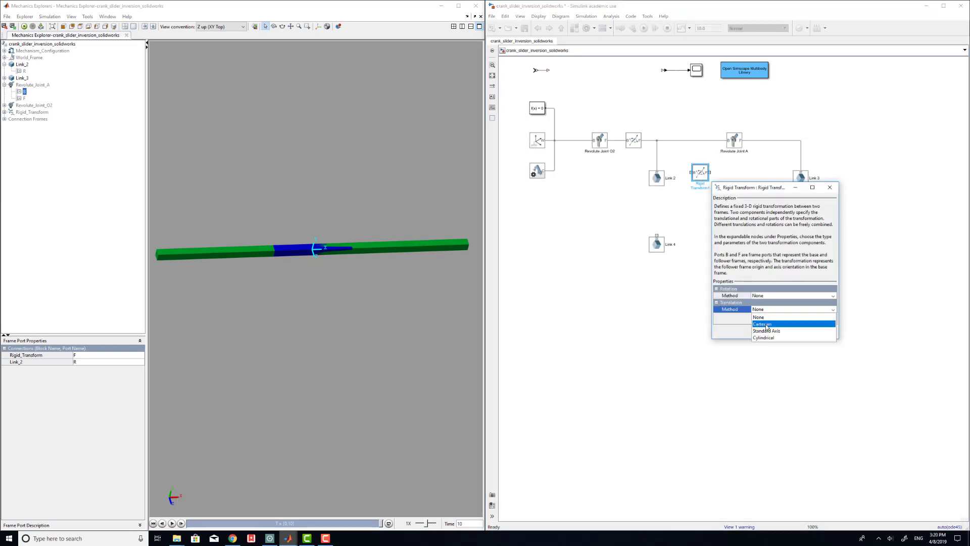
left_click(765, 324)
left_click(760, 317)
left_click(761, 324)
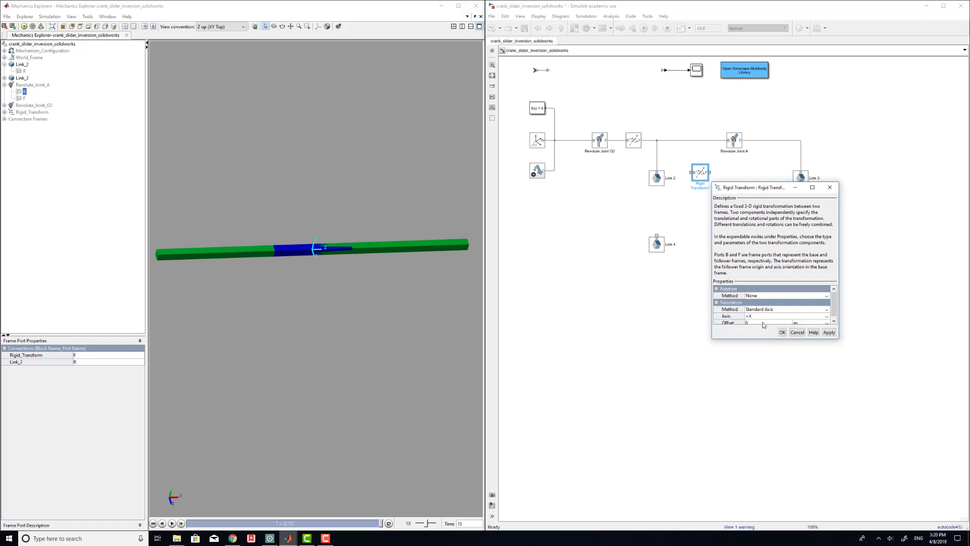
left_click(763, 321)
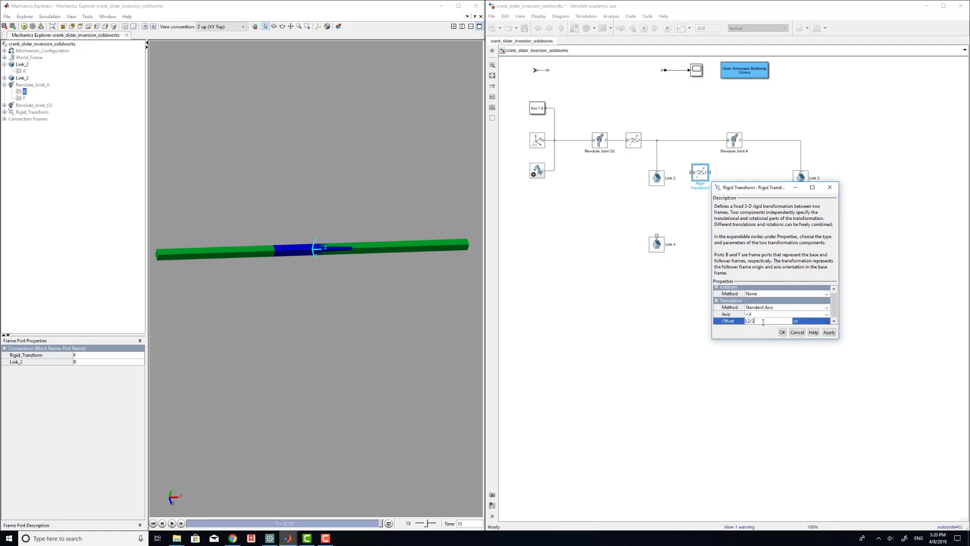
left_click(828, 332)
left_click(782, 332)
left_click(704, 217)
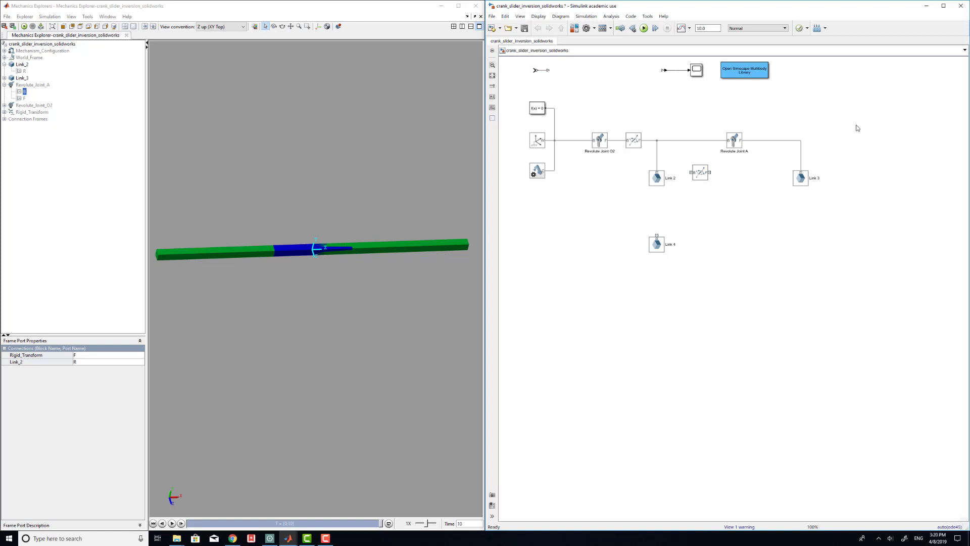
Insert the second Rigid Transform on the line between Link 2 and Revolute Joint A, and run the simulation.
left_click_drag(695, 172, 691, 142)
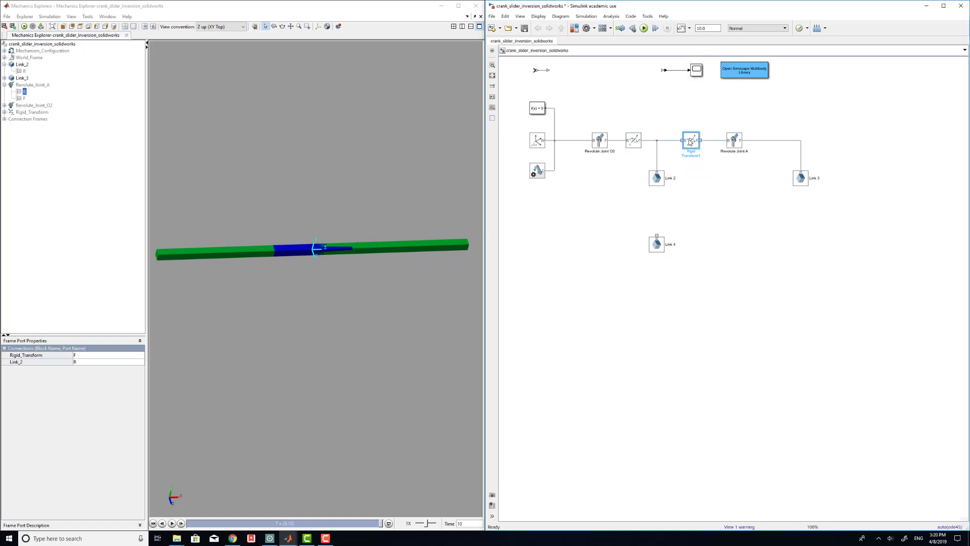
left_click(675, 144)
left_click(642, 29)
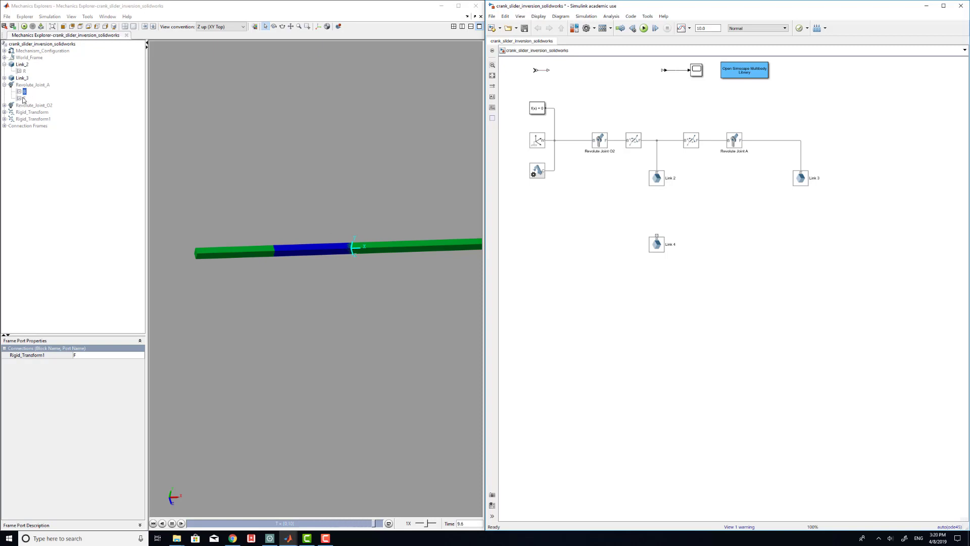
Compare Link 3's reference frame with the follower frame of Revolute Joint A in Mechanics Explorer, including in the front view.
left_click(742, 145)
left_click(787, 150)
left_click(801, 178)
left_click(799, 189)
left_click(4, 64)
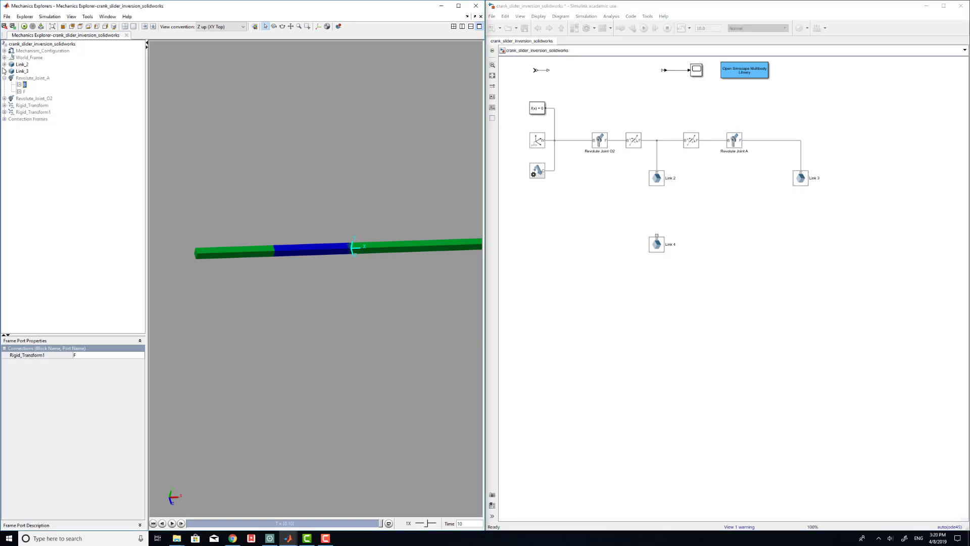
left_click(4, 70)
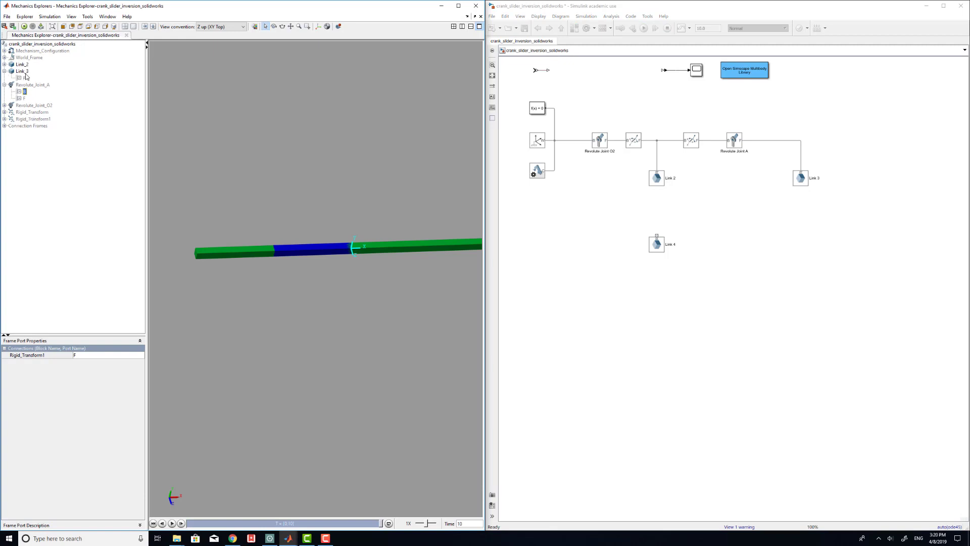
left_click(23, 78)
left_click(23, 98)
left_click(24, 79)
left_click(24, 99)
mouse_move(299, 194)
left_mouse_down()
mouse_move(304, 285)
mouse_move(313, 281)
mouse_move(293, 207)
left_mouse_up()
left_click(79, 27)
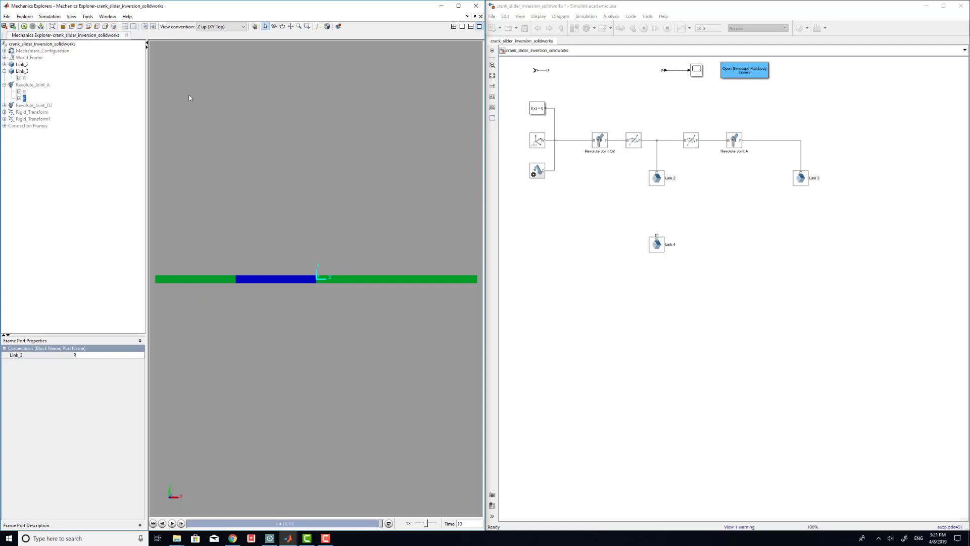
left_click(25, 78)
left_click(24, 99)
Add a third Rigid Transform block in the empty area below Revolute Joint A.
double_click(734, 197)
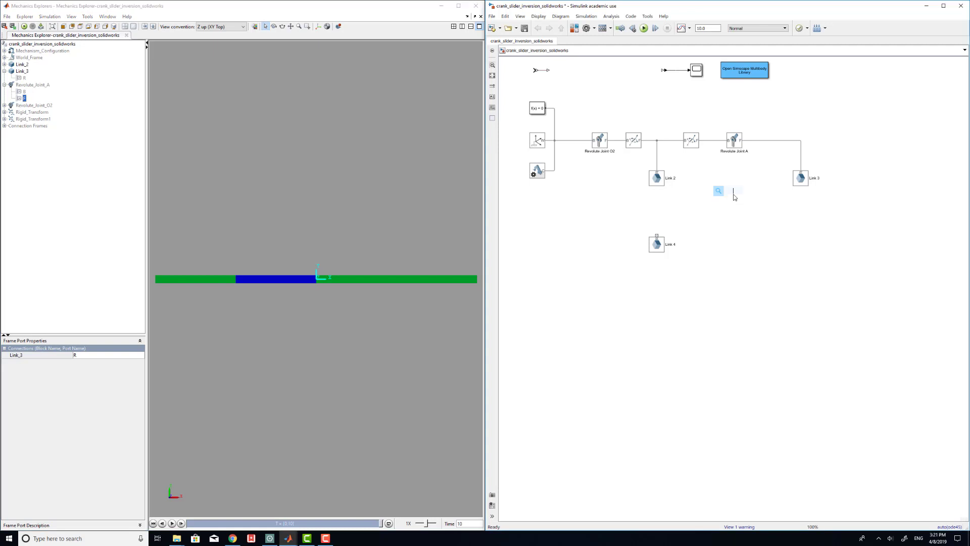
type("rig")
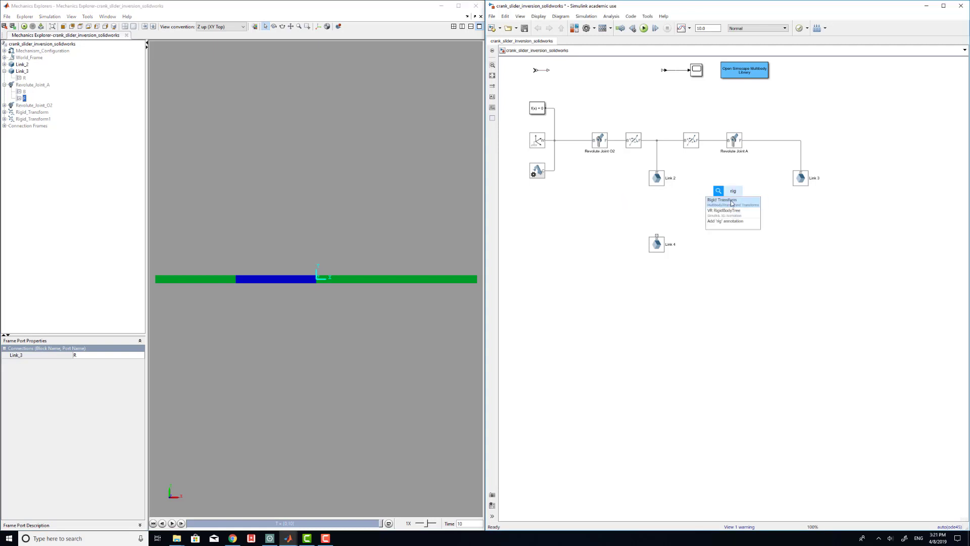
key("Return")
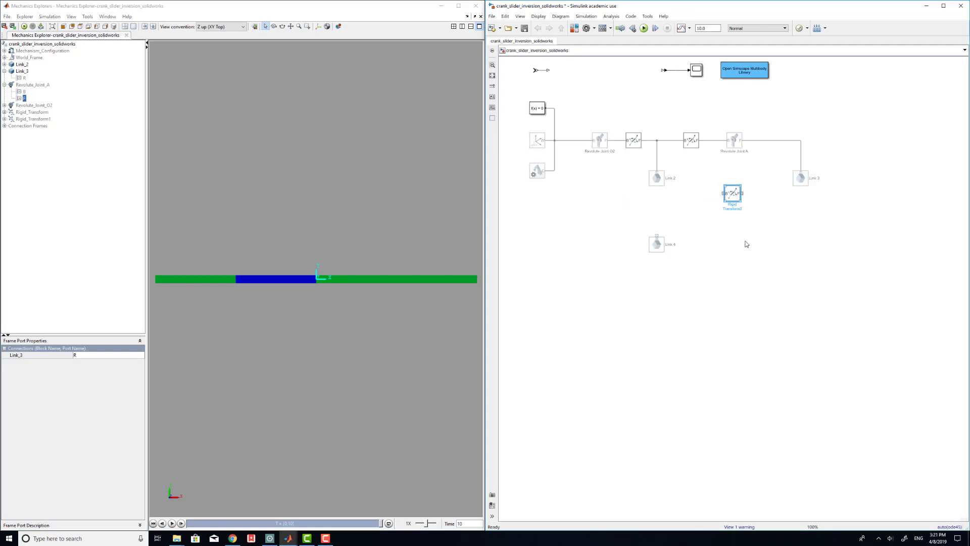
Set the third Rigid Transform's translation to Standard Axis, +X, with an offset of L3/2 m.
double_click(730, 196)
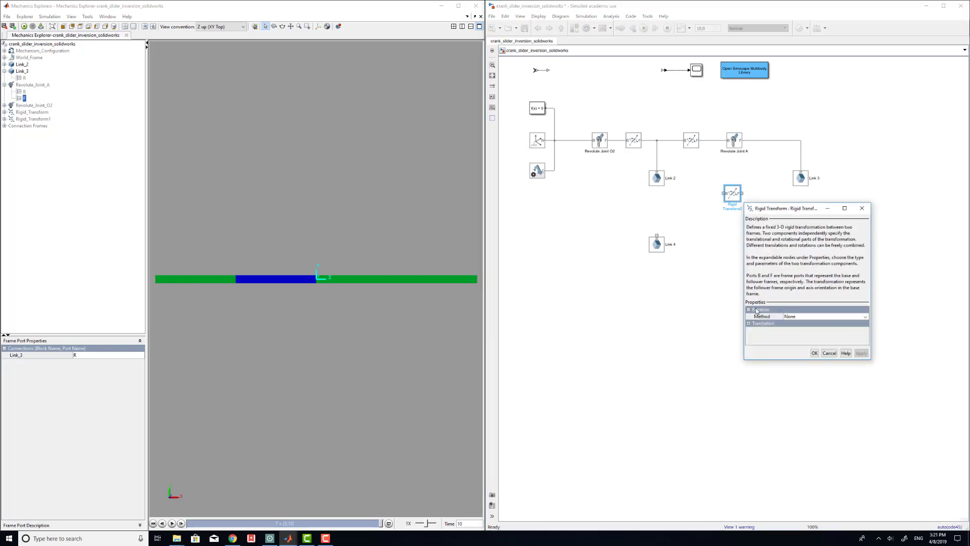
left_click(796, 332)
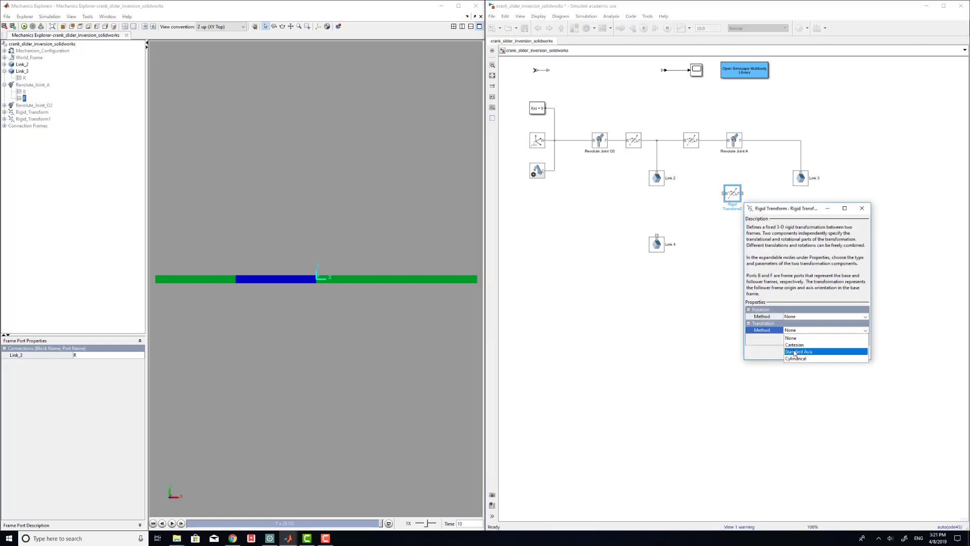
left_click(794, 352)
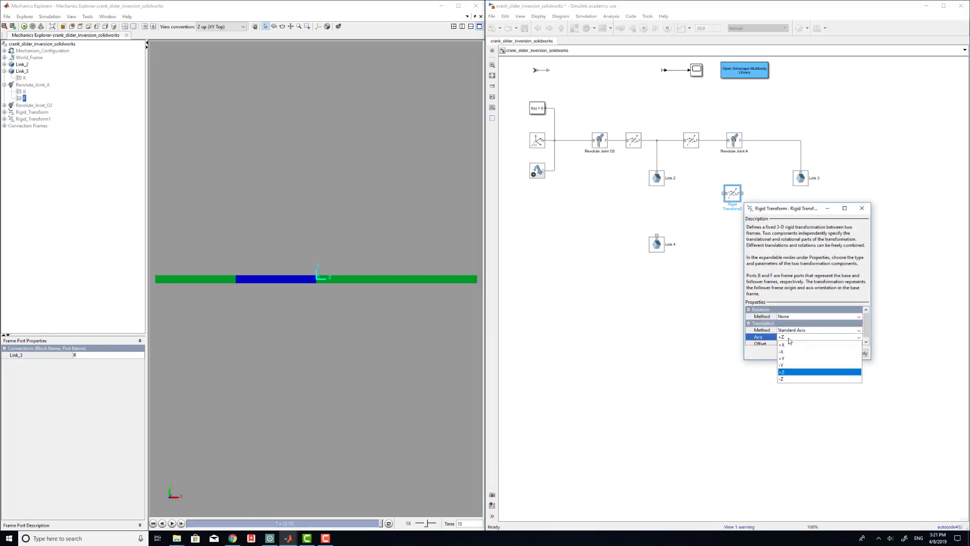
left_click(789, 337)
left_click(790, 345)
left_click(793, 341)
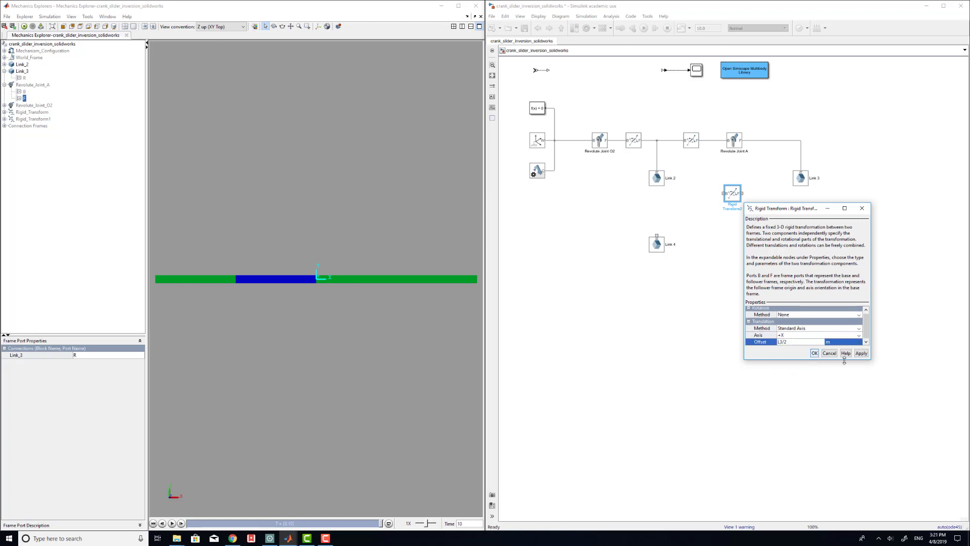
left_click(861, 353)
left_click(814, 353)
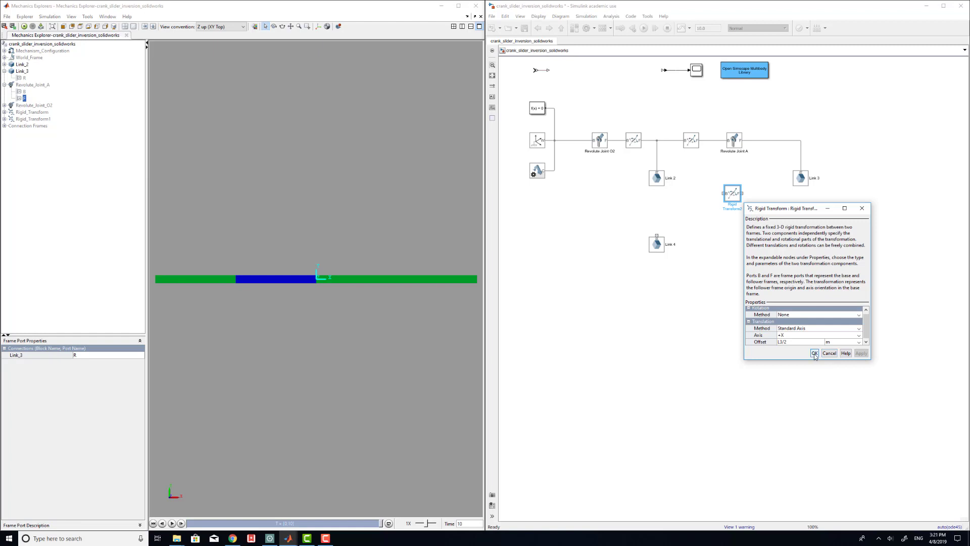
Insert the third Rigid Transform on the line between Revolute Joint A and Link 3, and run the simulation.
left_click_drag(733, 195, 781, 141)
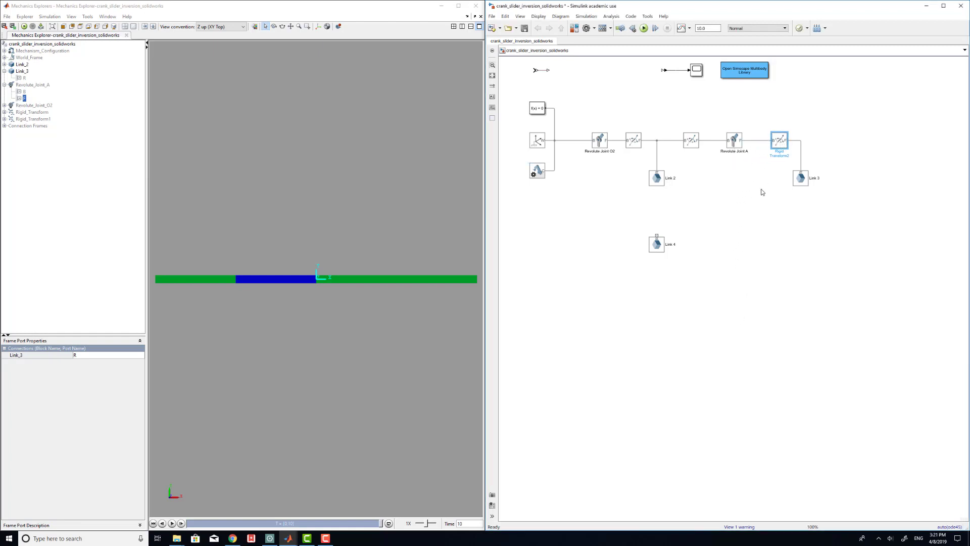
left_click(724, 255)
left_click(777, 144)
left_click(775, 144)
left_click(769, 159)
left_click(784, 142)
left_click(766, 177)
left_click(800, 176)
left_click(647, 32)
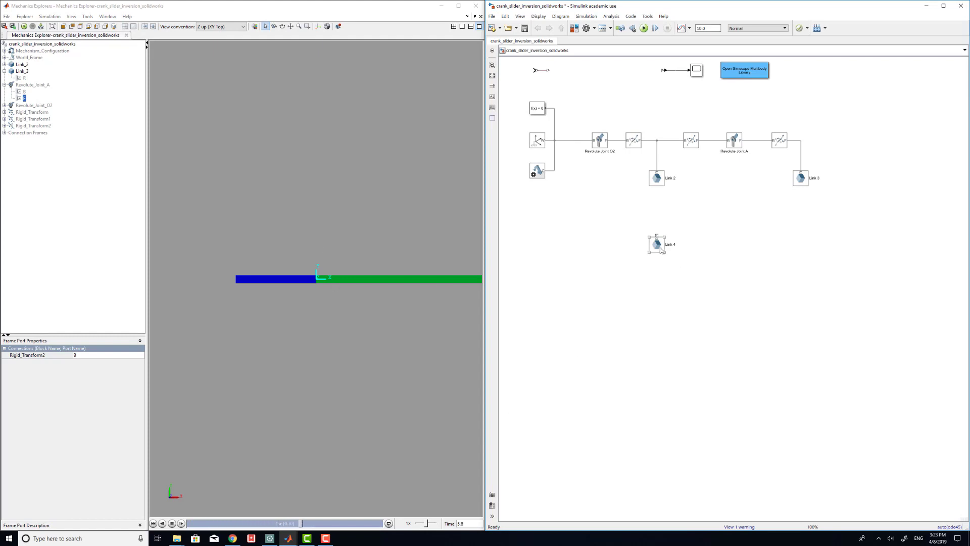
Bring up the problem description in Drawboard PDF, then add a Revolute Joint block named Revolute Joint O4 below Link 3 in the Simulink model.
left_click(269, 538)
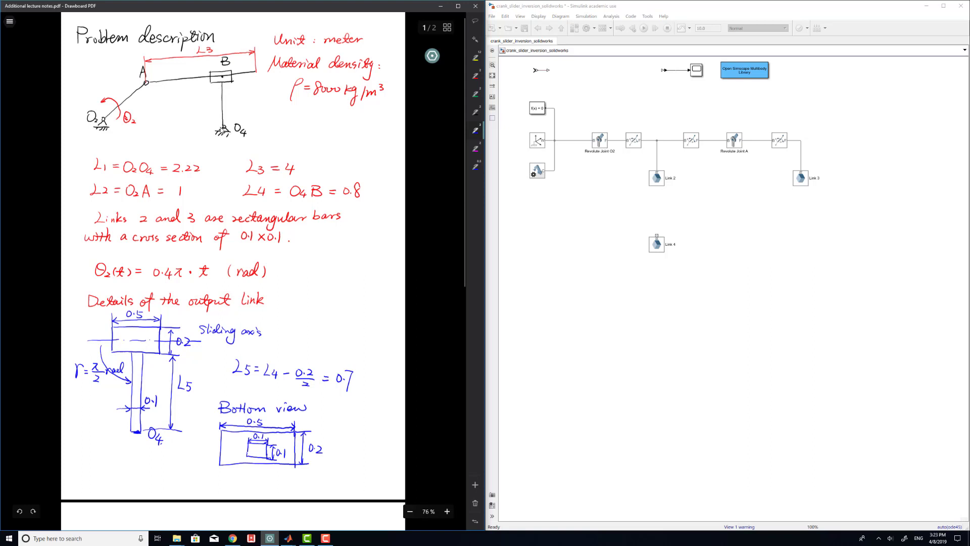
double_click(808, 235)
type("rev")
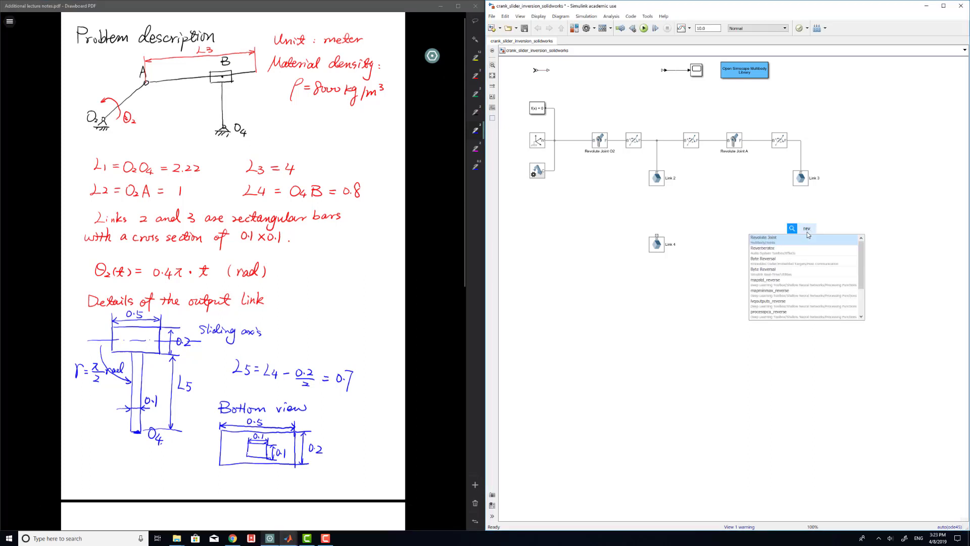
type("olute jo")
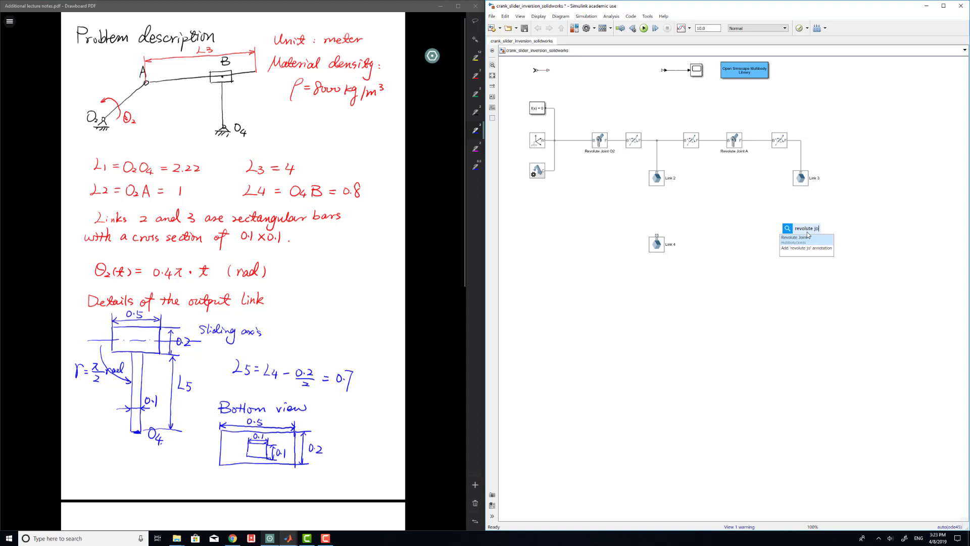
left_click(808, 237)
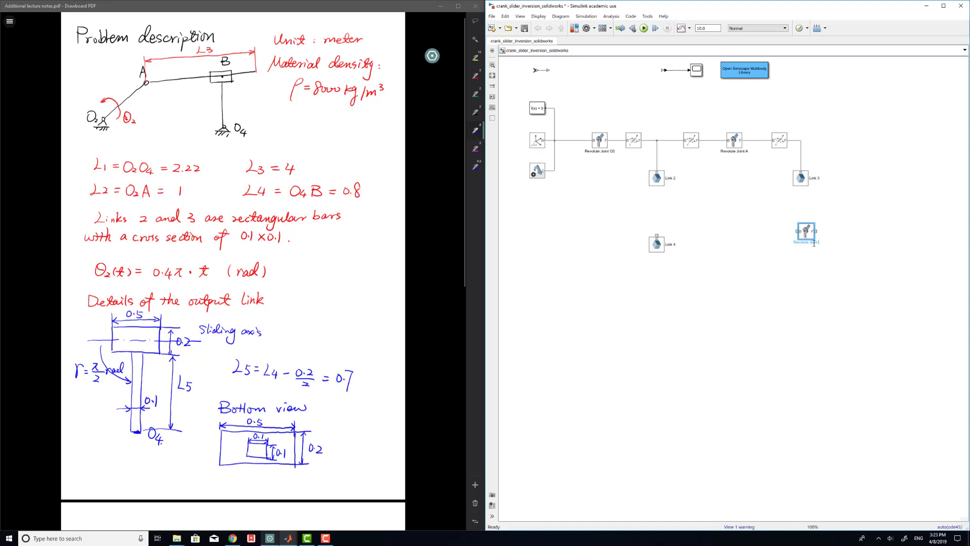
type("4")
left_click(821, 271)
left_click(803, 231)
left_click_drag(803, 231, 791, 214)
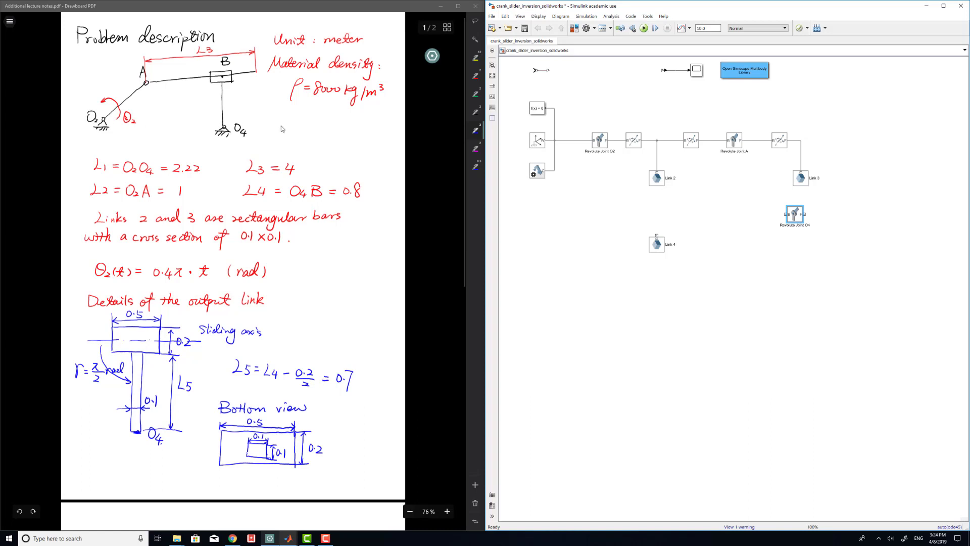
Add a Rigid Transform block between the world frame blocks and Link 4, and name it Ground.
double_click(618, 203)
type("rig")
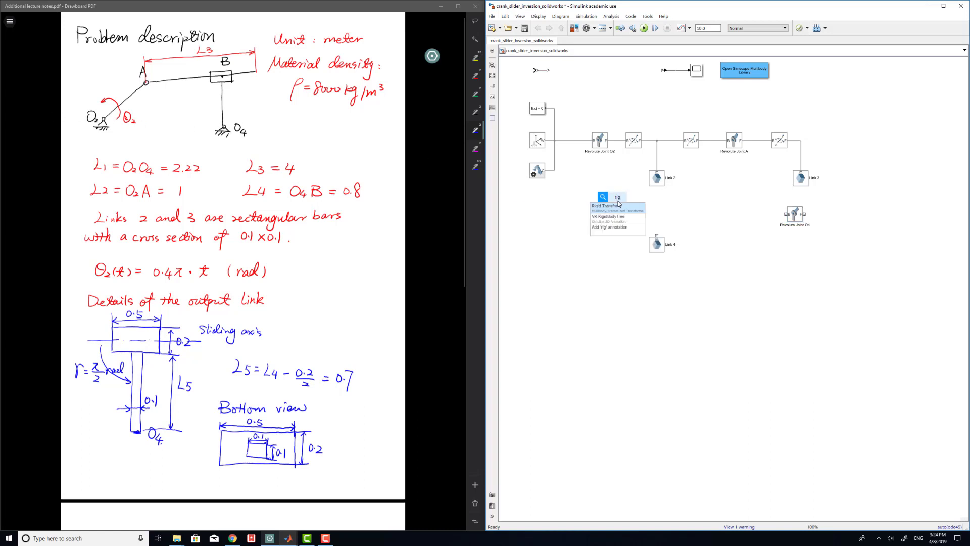
key("Return")
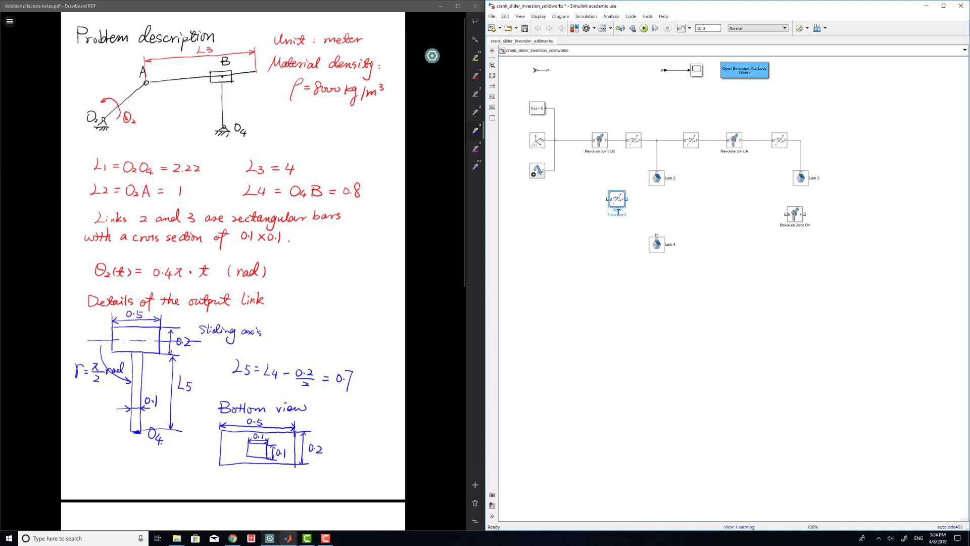
double_click(619, 210)
key("BackSpace")
Set the Ground transform's translation to Standard Axis, +X, with an offset of L1 m.
double_click(616, 199)
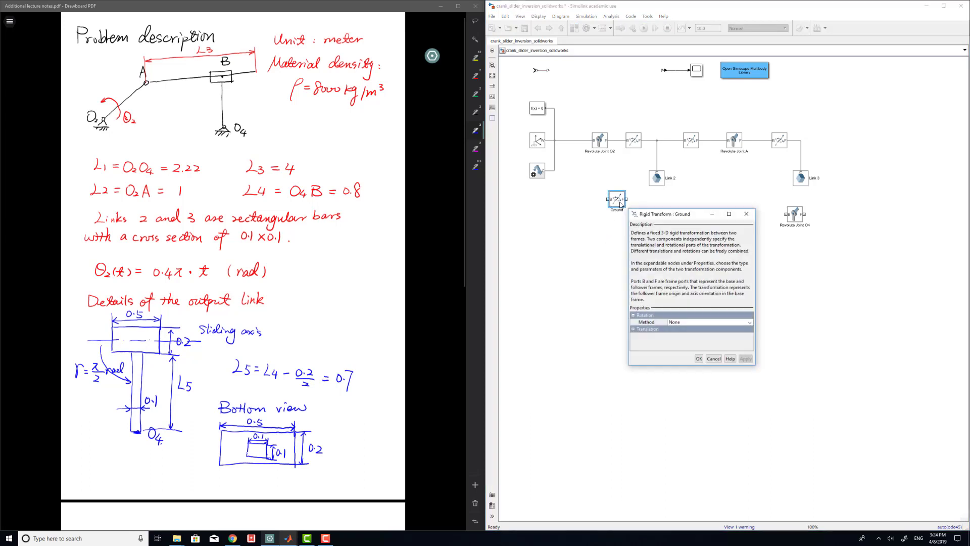
left_click(633, 329)
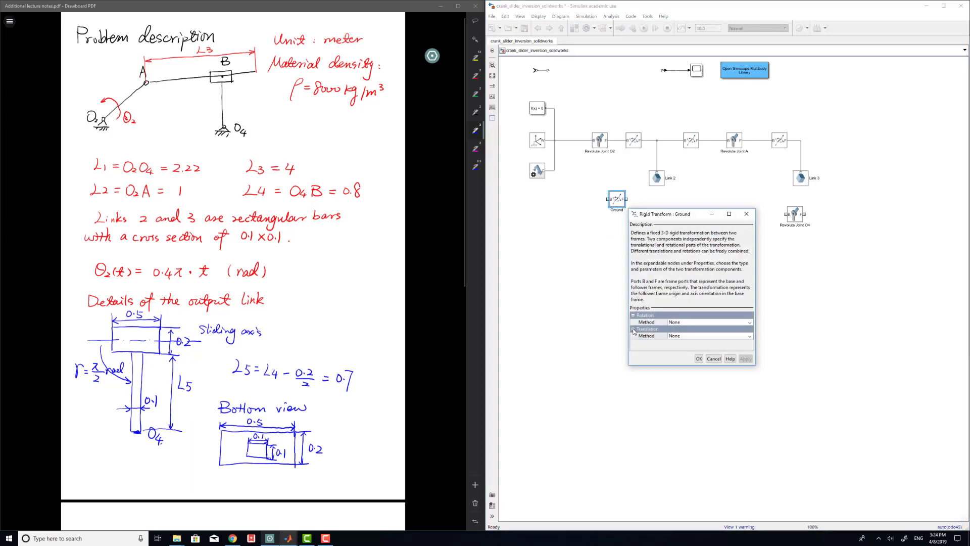
left_click(678, 335)
left_click(684, 353)
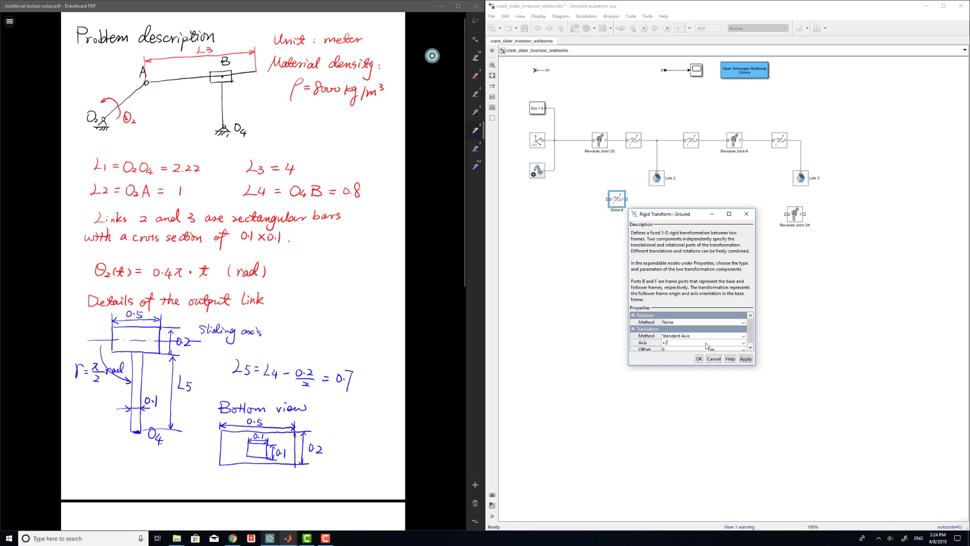
left_click(685, 343)
left_click(680, 351)
left_click(683, 348)
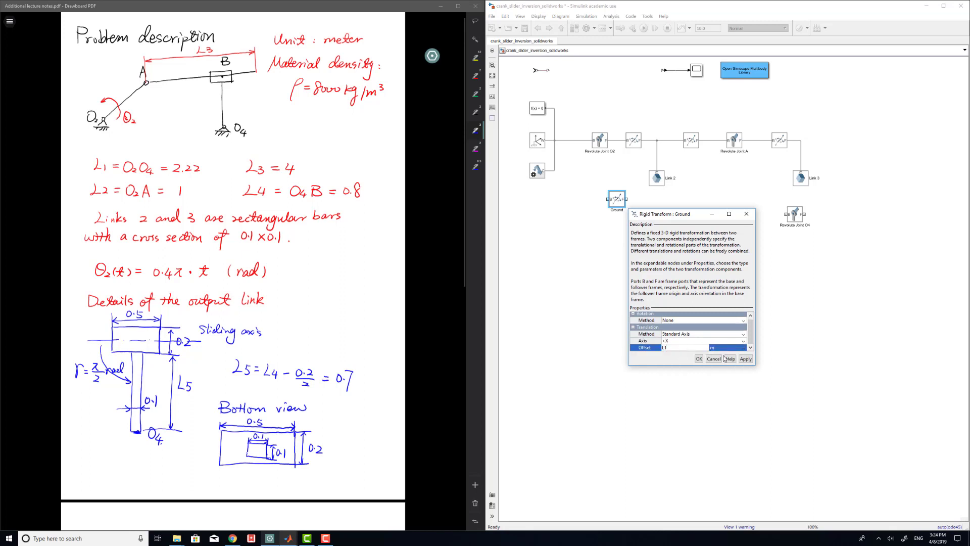
type("L1")
left_click(746, 358)
left_click(698, 359)
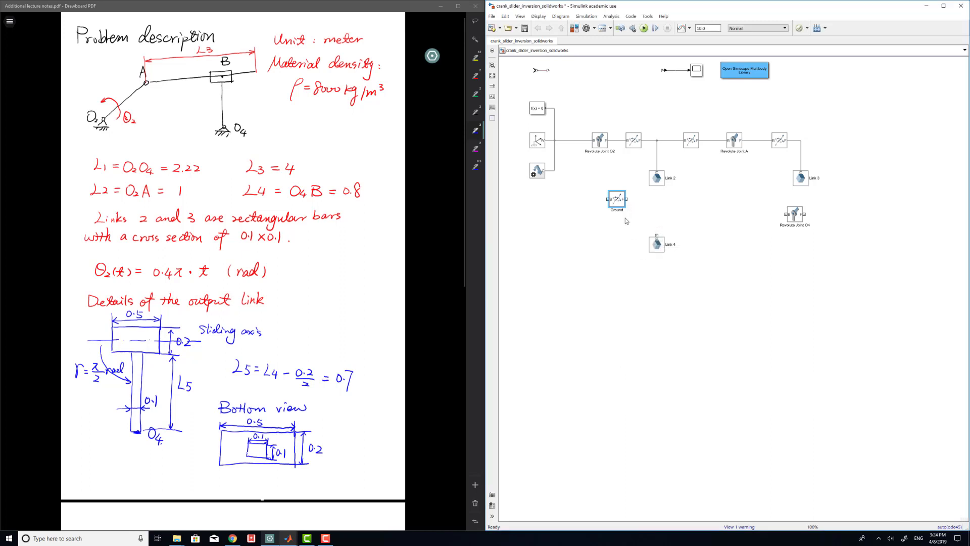
Connect Ground between the world frame line and Revolute Joint O4, and line up Ground, the joint and Link 4 in one row.
left_click(607, 199)
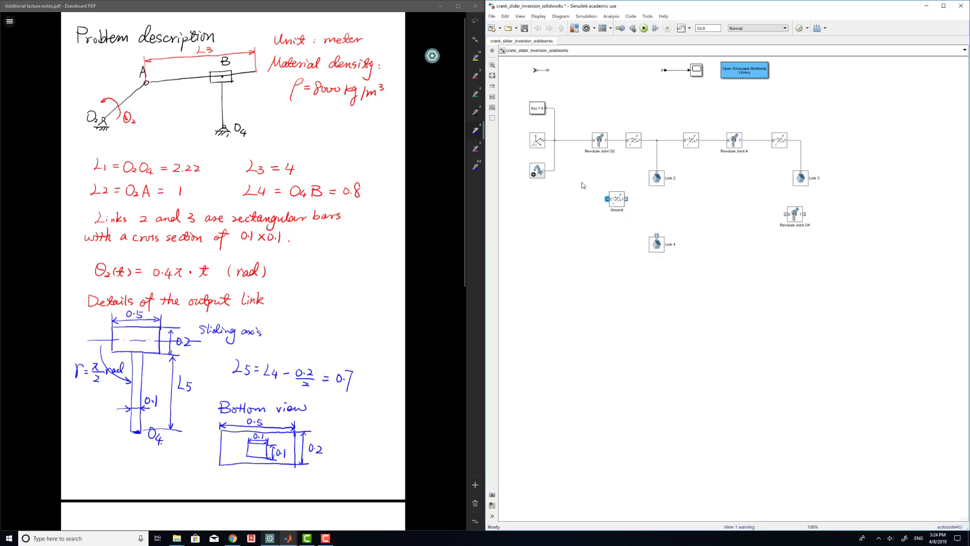
left_click(554, 170)
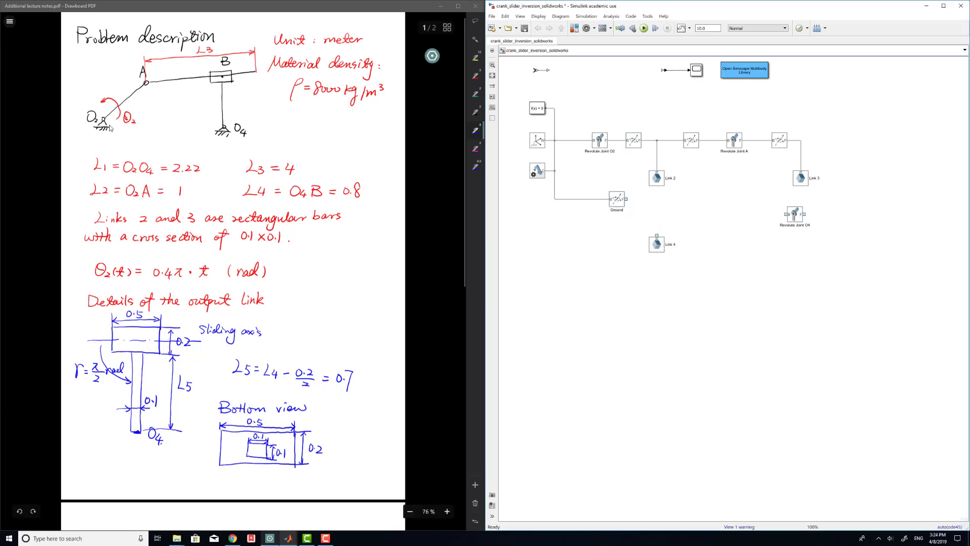
left_click(627, 198)
left_click(784, 214)
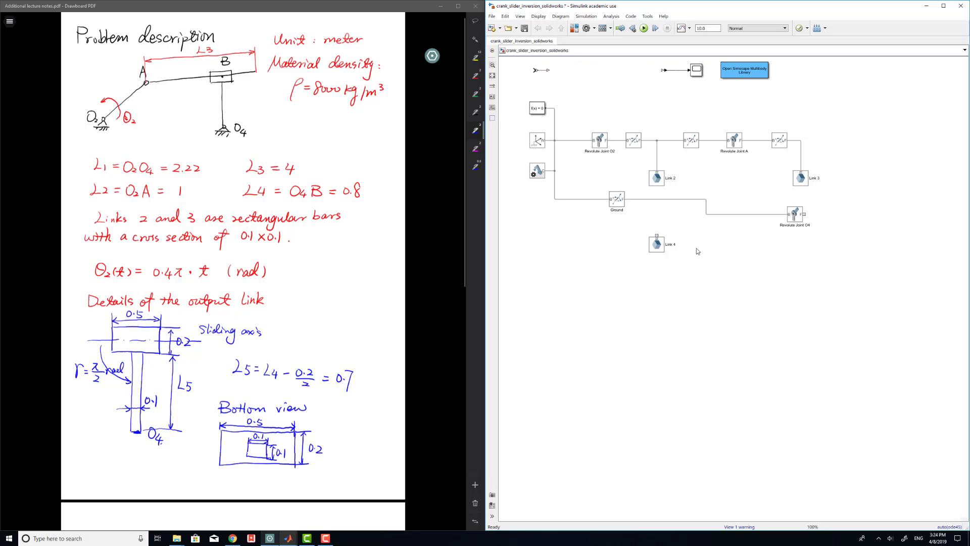
key("ctrl+shift+a")
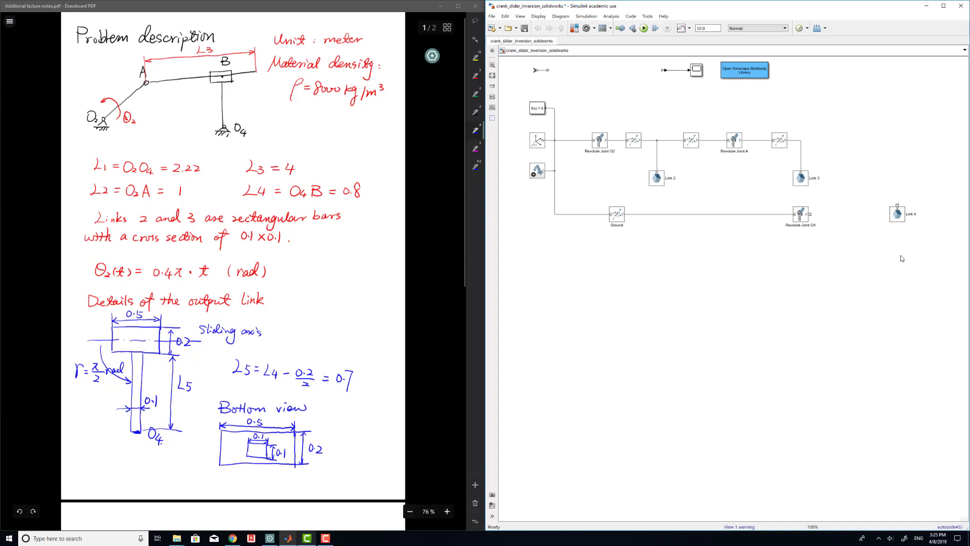
Show the reference frame in Link 4's solid preview and examine its location and axis directions from several views.
double_click(898, 217)
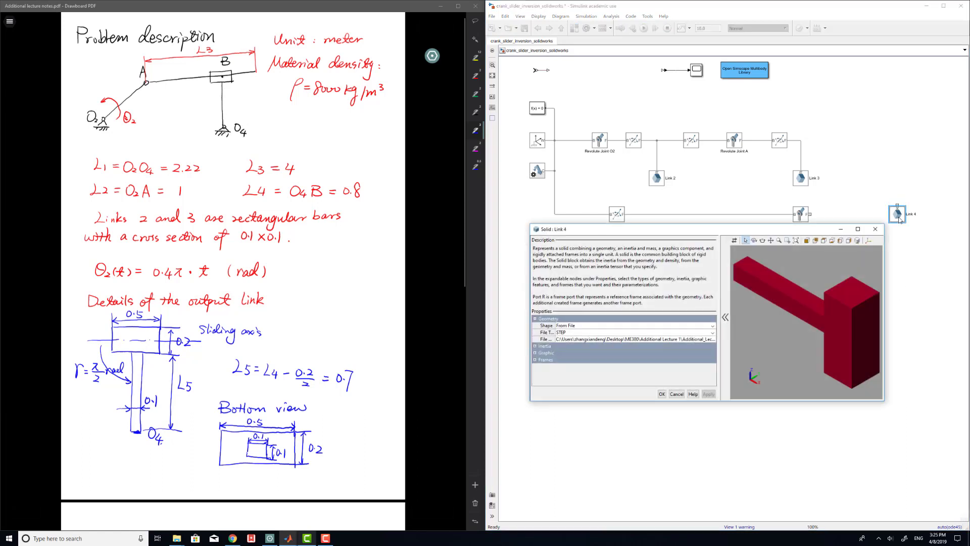
left_click_drag(796, 233, 794, 272)
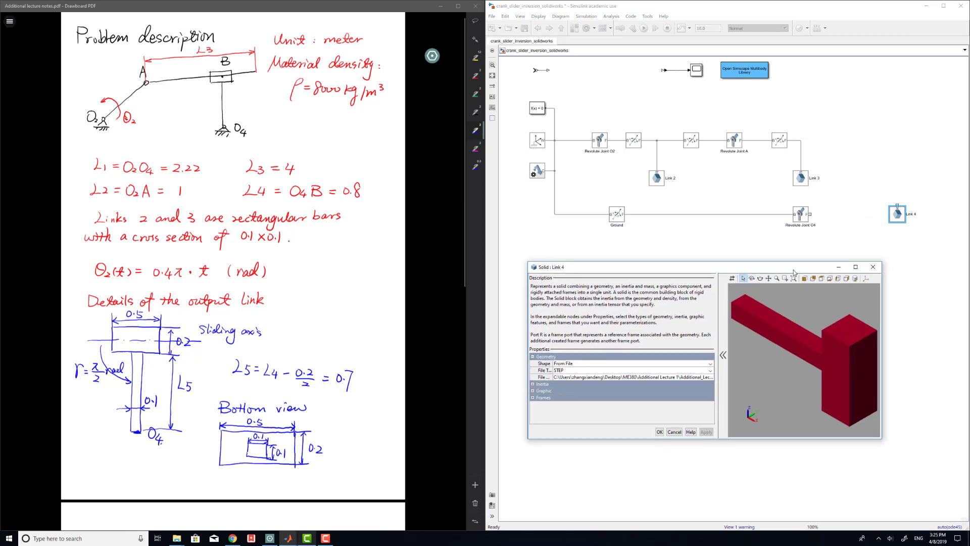
left_click(867, 283)
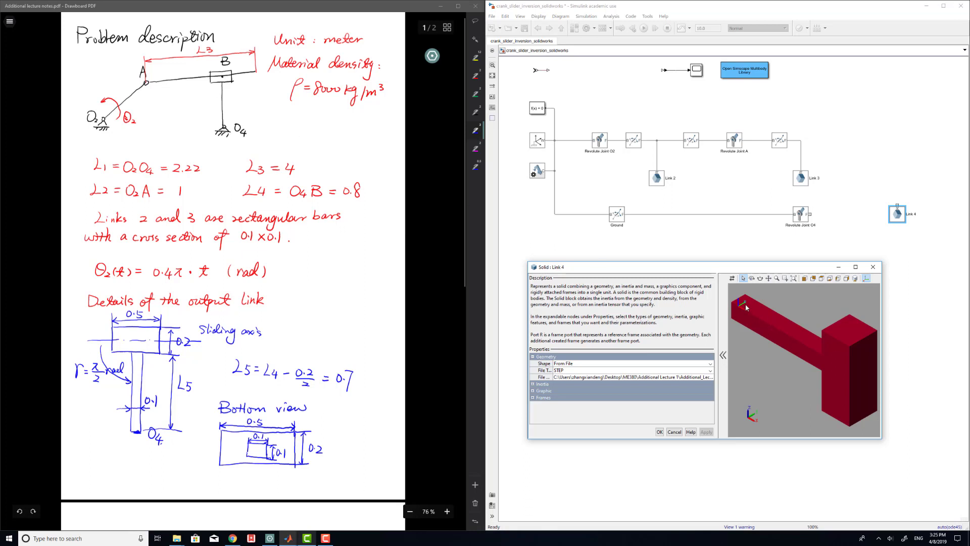
left_click_drag(761, 360, 756, 311)
left_click(821, 279)
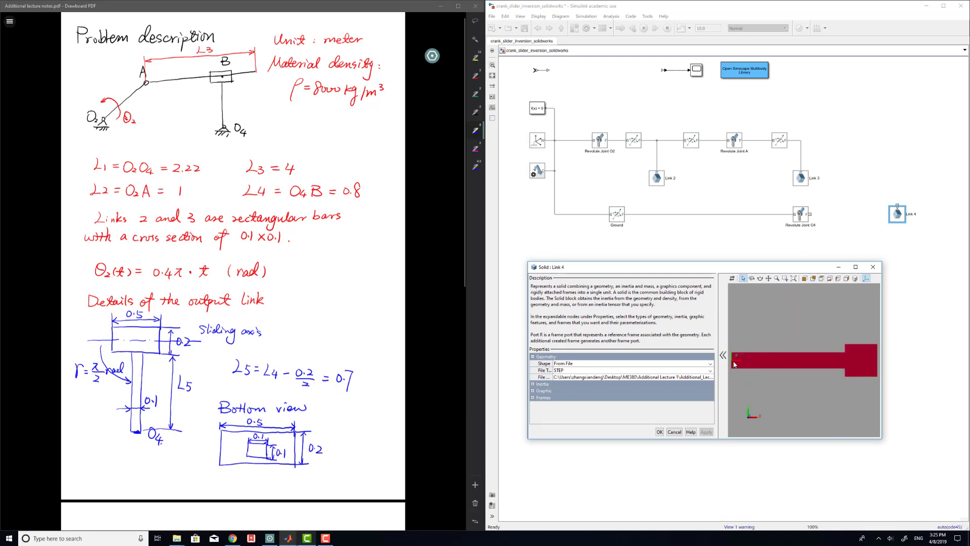
left_click_drag(776, 346, 821, 369)
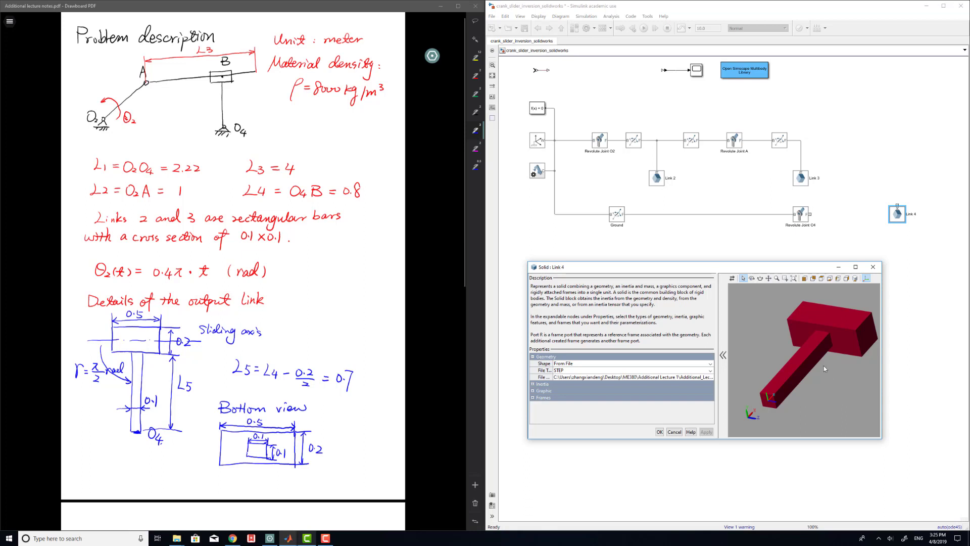
Compare the rotation axis defined for Revolute Joint O4 with the axes of Link 4's reference frame.
double_click(801, 218)
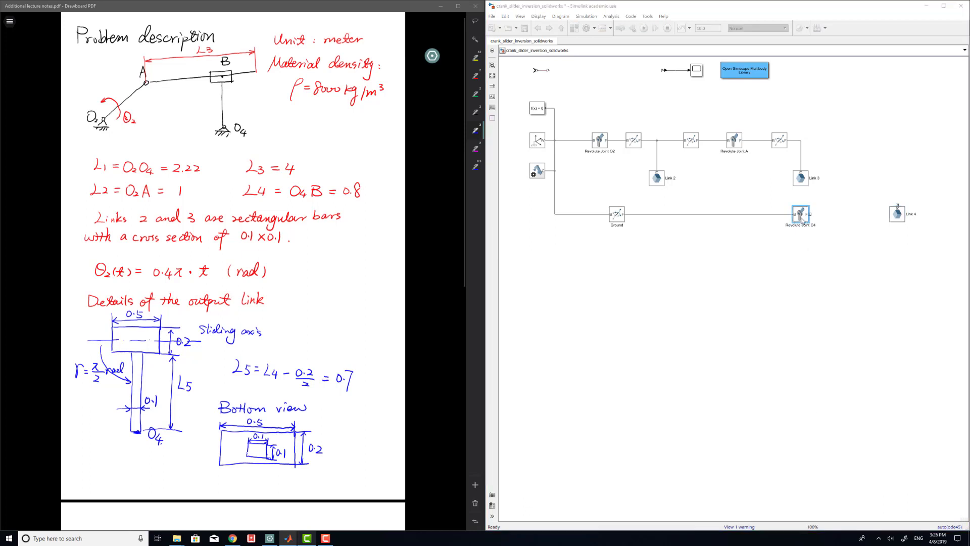
left_click_drag(826, 231, 639, 235)
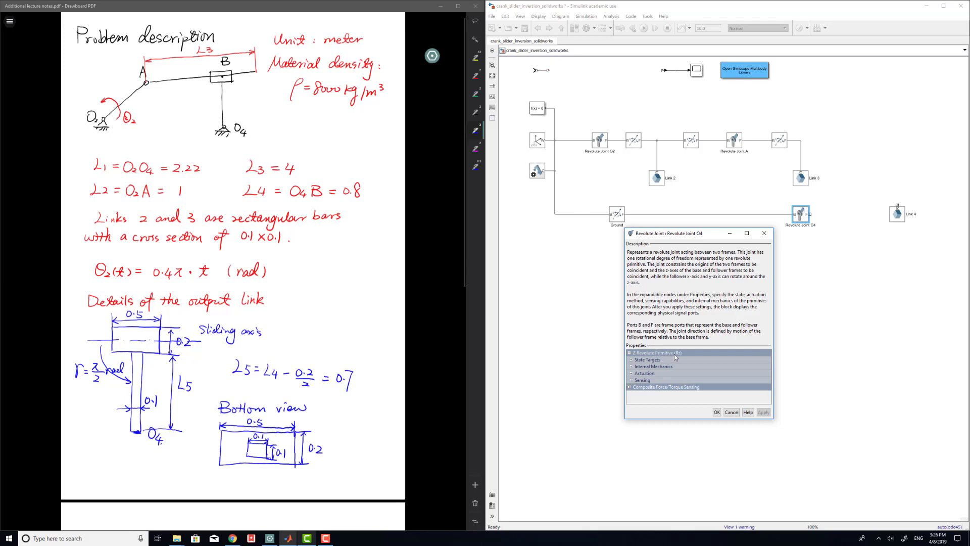
left_click(764, 233)
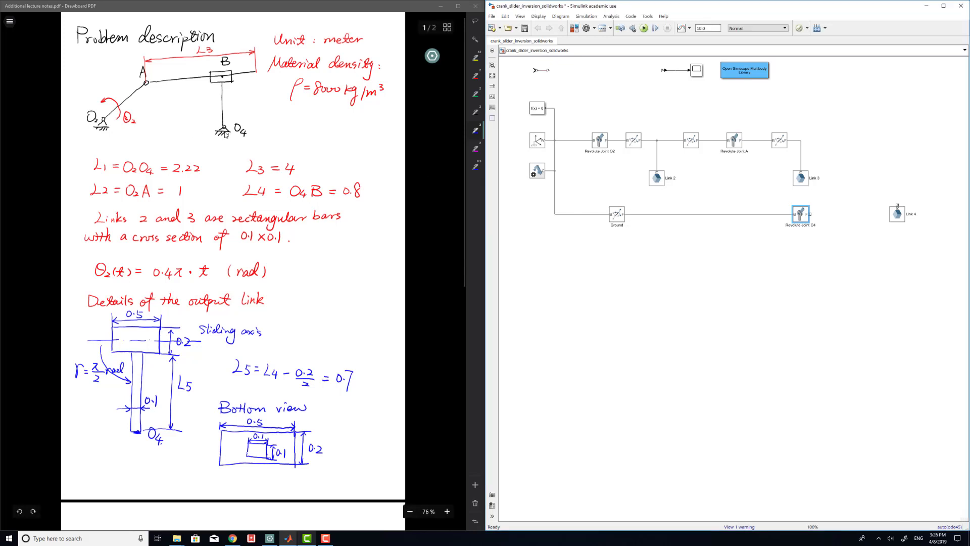
double_click(895, 217)
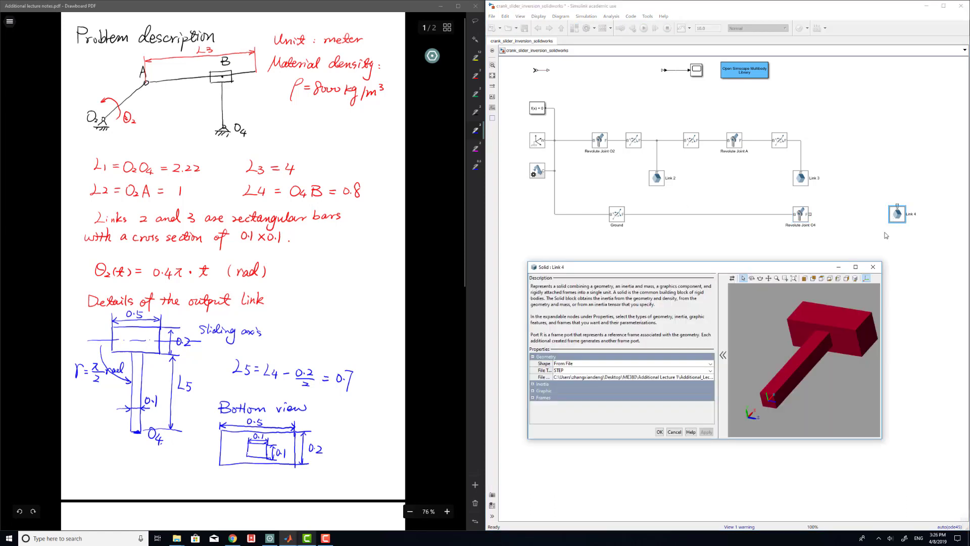
Finish viewing Link 4's solid preview and add a Rigid Transform block below Revolute Joint O4.
left_click_drag(750, 373, 807, 352)
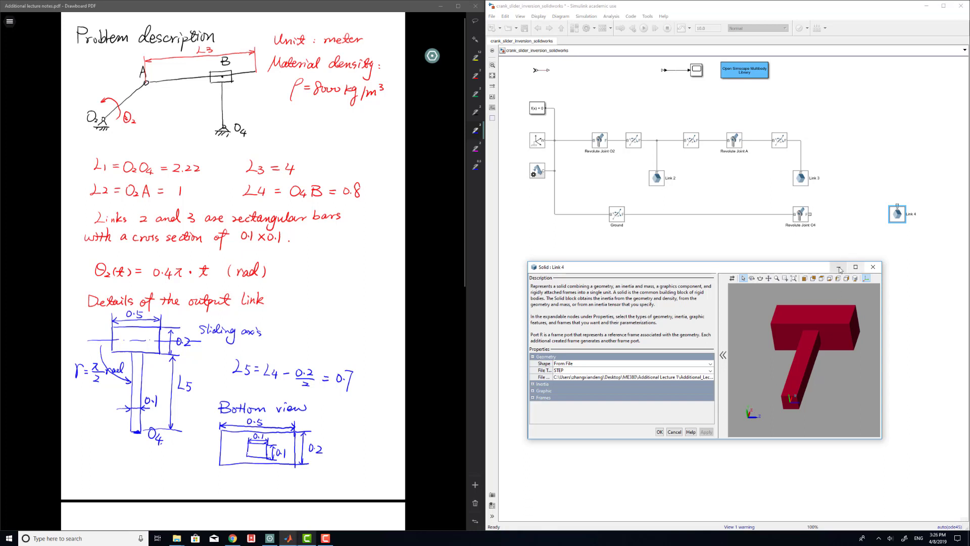
left_click(871, 268)
double_click(825, 264)
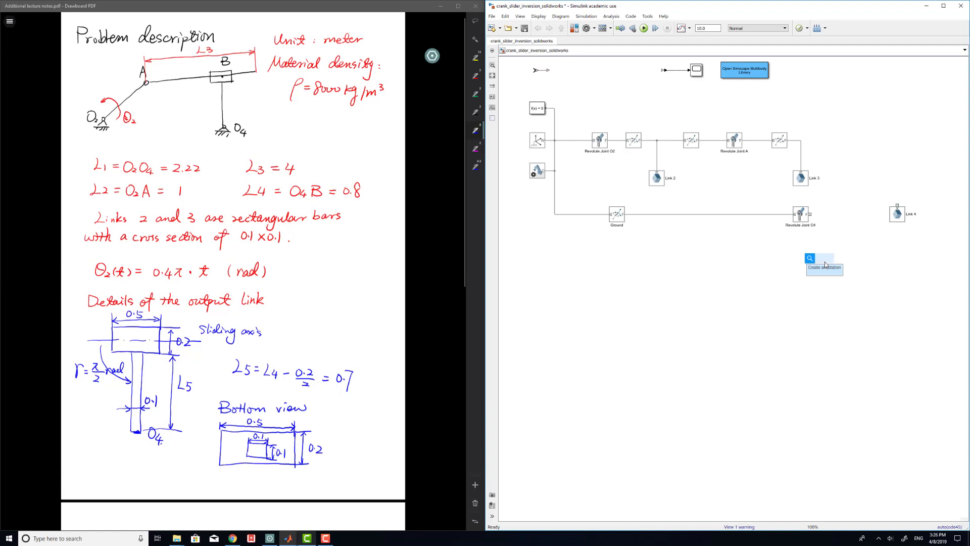
type("rig")
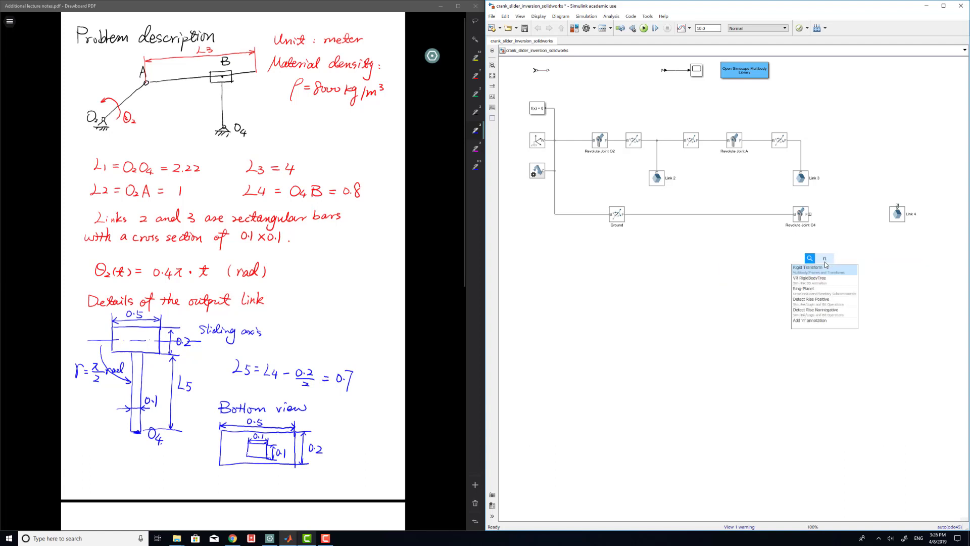
left_click(827, 272)
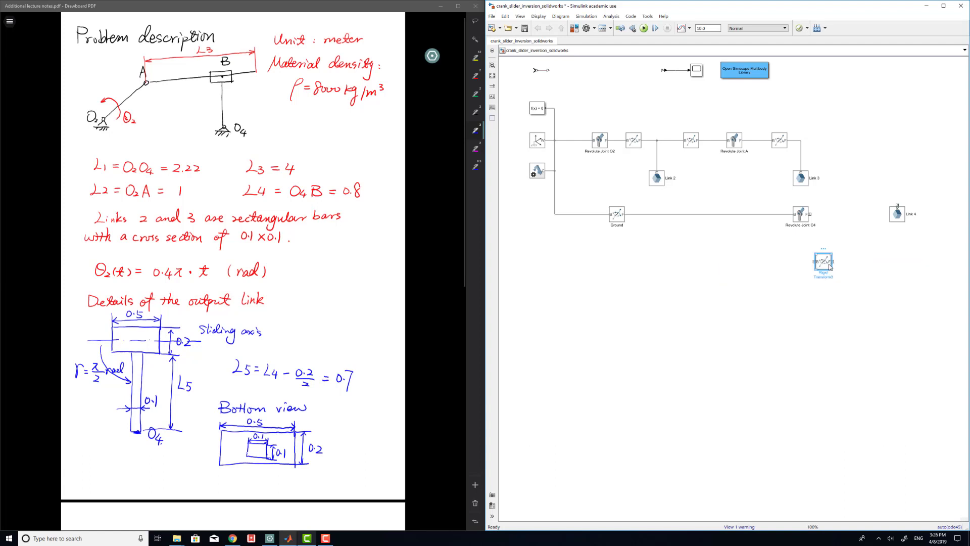
Set the new transform's rotation to Aligned Axes, pairing follower +Z with base +Y and follower +Y with base +Z.
double_click(829, 266)
left_click_drag(865, 277, 640, 255)
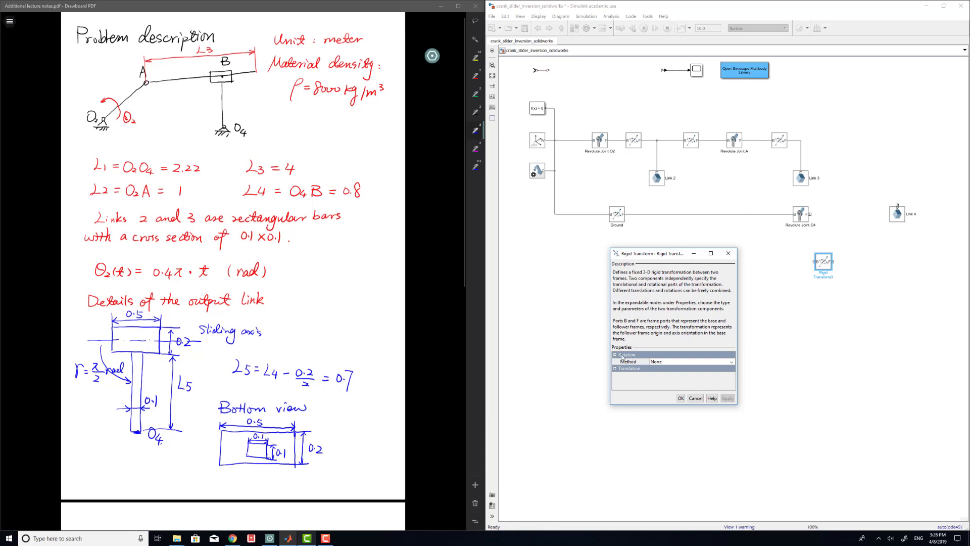
left_click(667, 362)
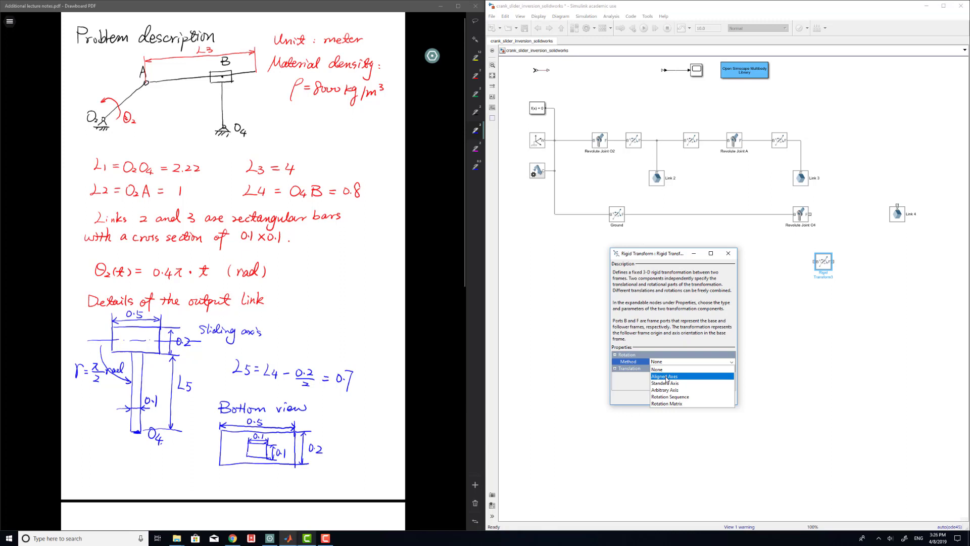
left_click(665, 376)
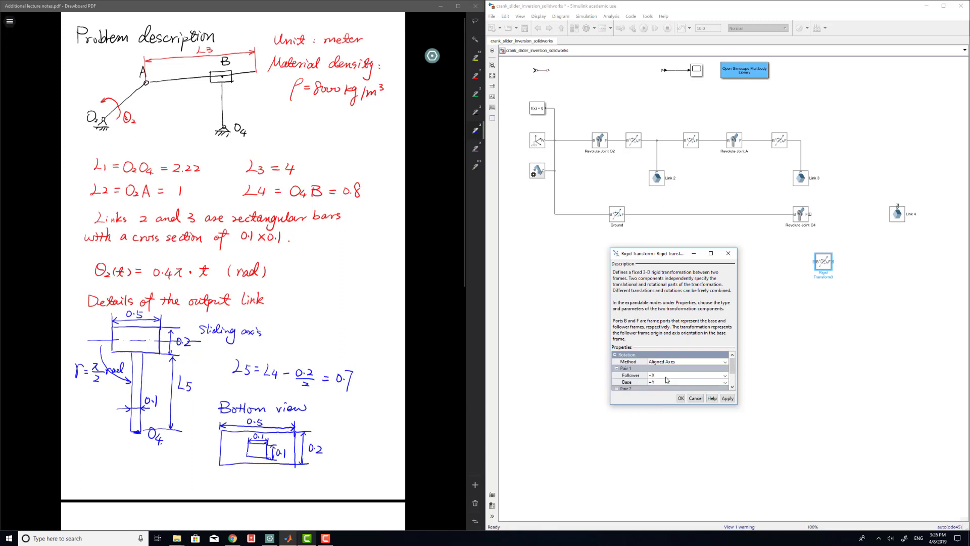
left_click_drag(731, 363, 731, 371)
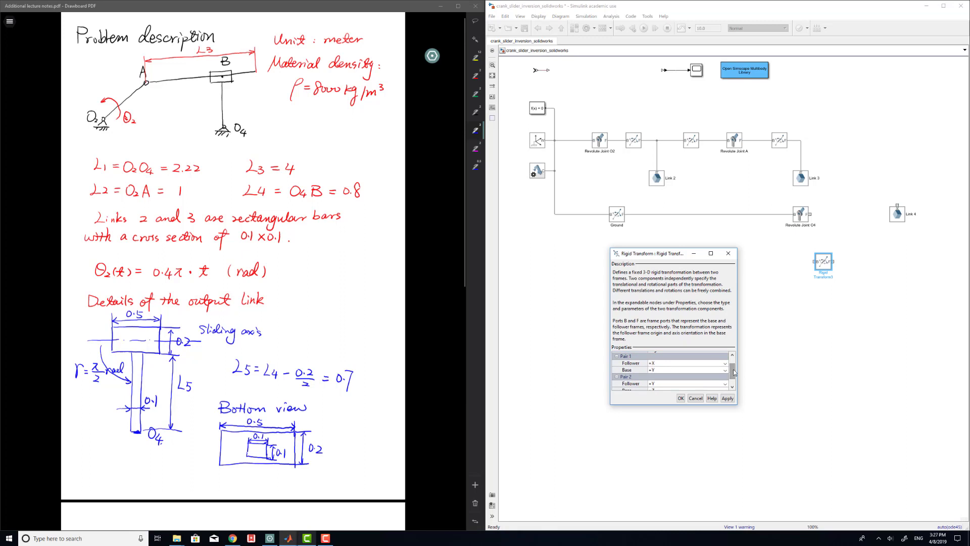
left_click(714, 363)
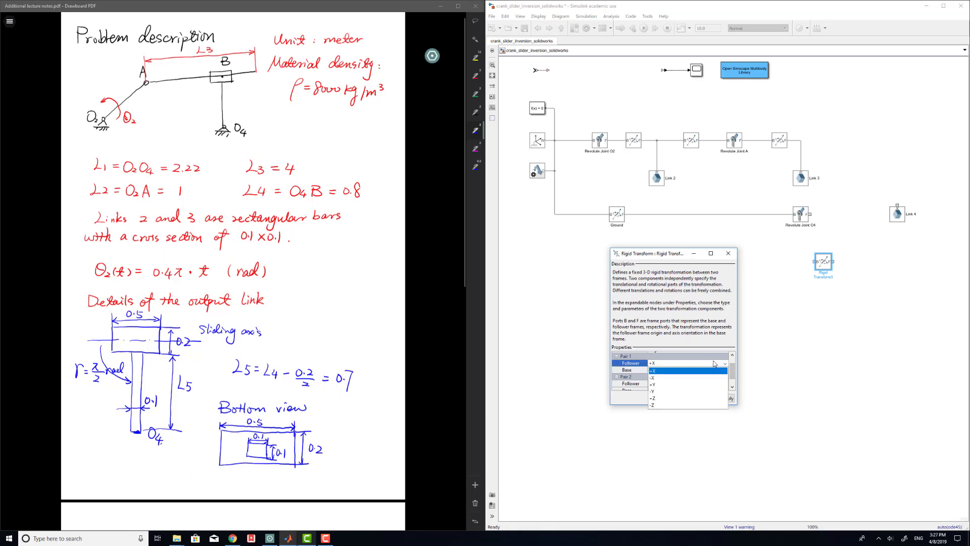
left_click(696, 398)
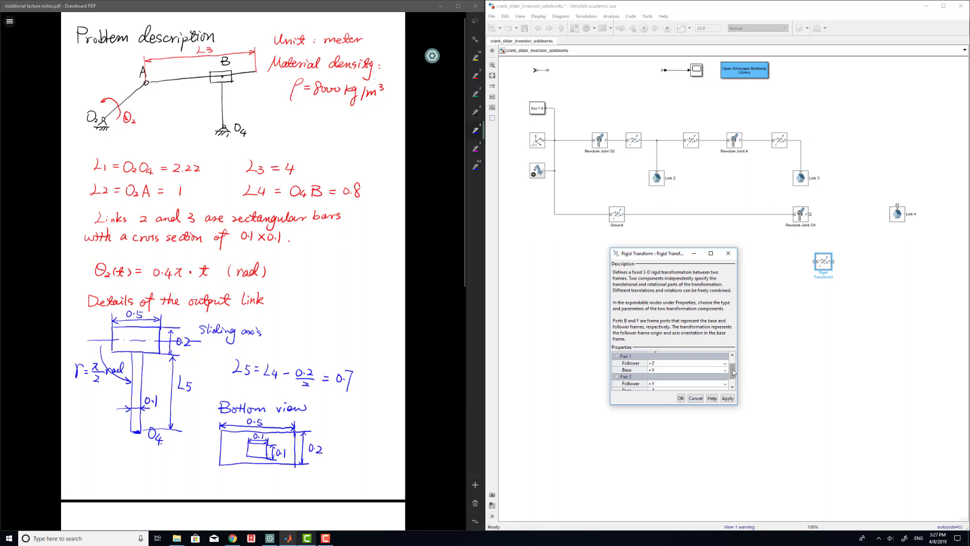
scroll(707, 377, "down", 1)
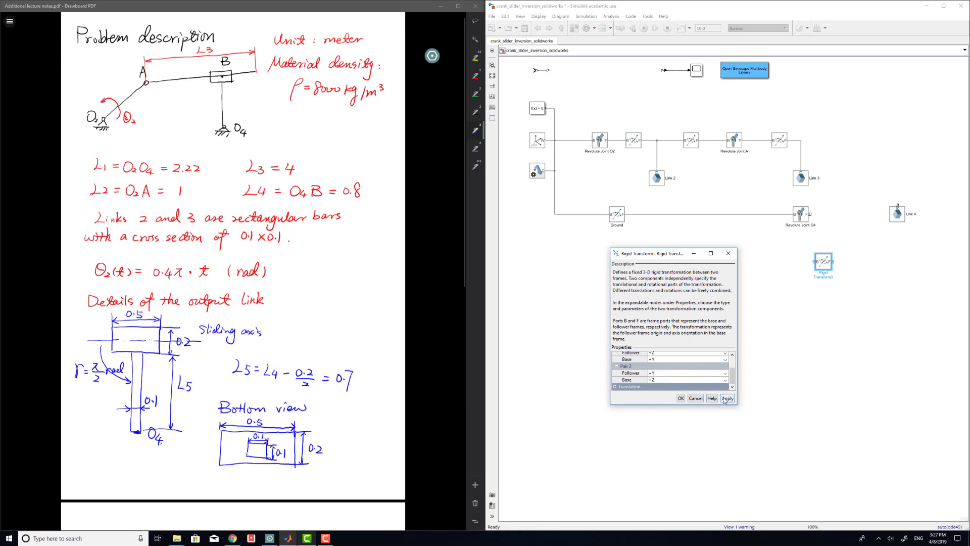
left_click(680, 398)
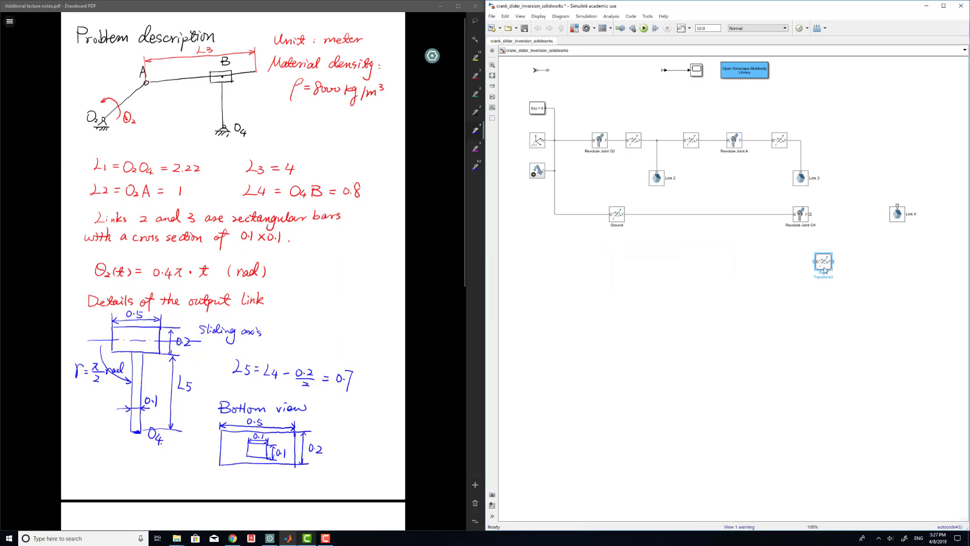
Place the rotation transform beside Revolute Joint O4 and connect it between the joint and Link 4.
left_click_drag(826, 269, 841, 221)
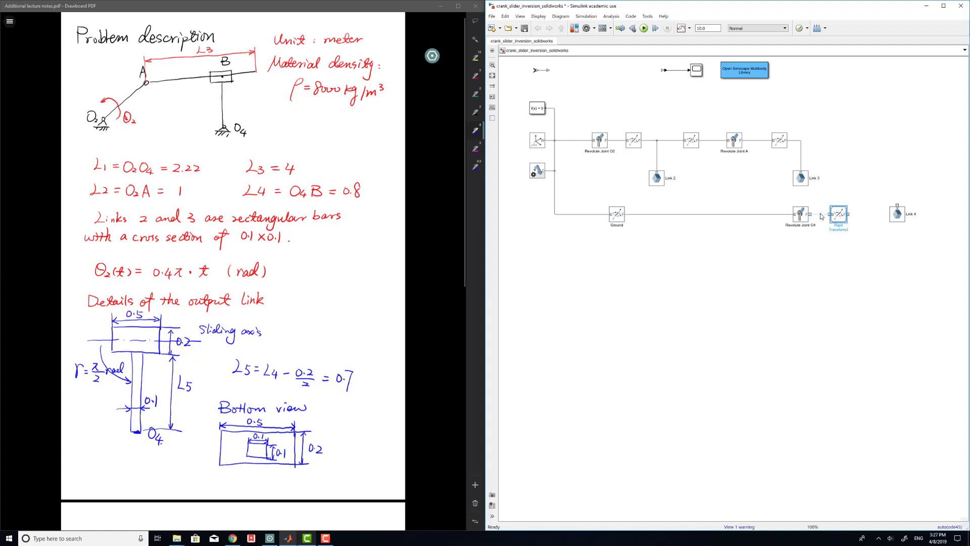
left_click(834, 260)
left_click(802, 217)
left_click(834, 217)
left_click(807, 216)
left_click(844, 221)
mouse_move(899, 220)
left_mouse_down()
mouse_move(875, 231)
mouse_move(873, 217)
left_mouse_up()
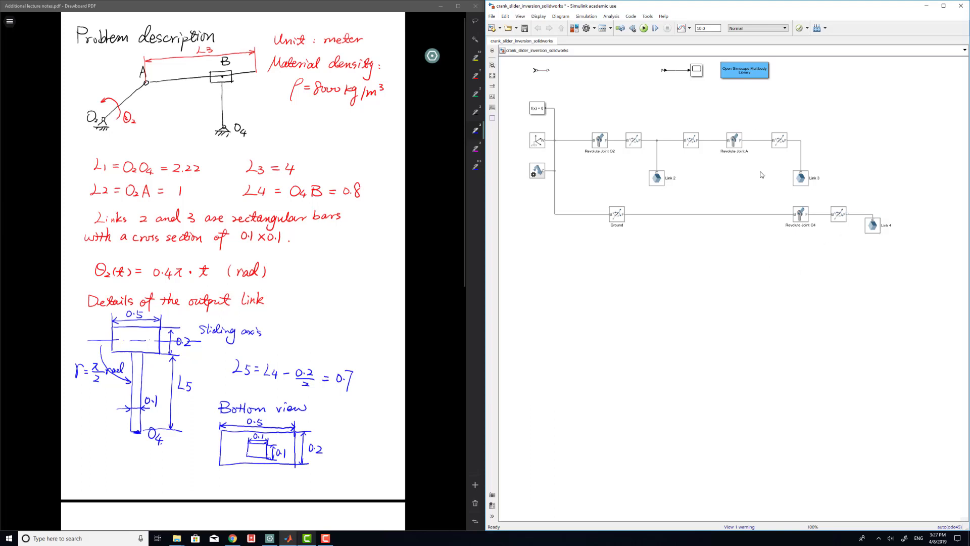
Run the simulation and check Link 4's placement in Mechanics Explorers.
left_click(645, 28)
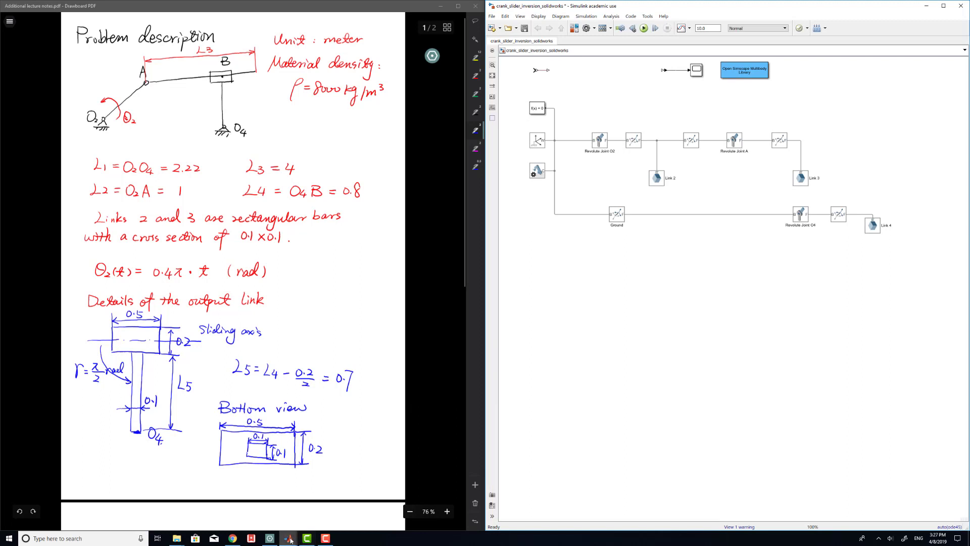
mouse_move(291, 540)
left_click(315, 498)
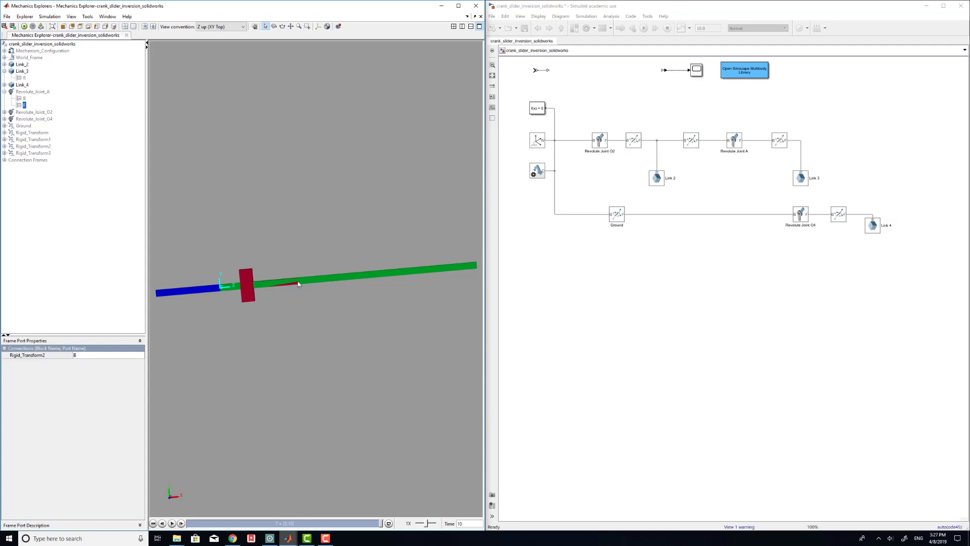
left_click(442, 6)
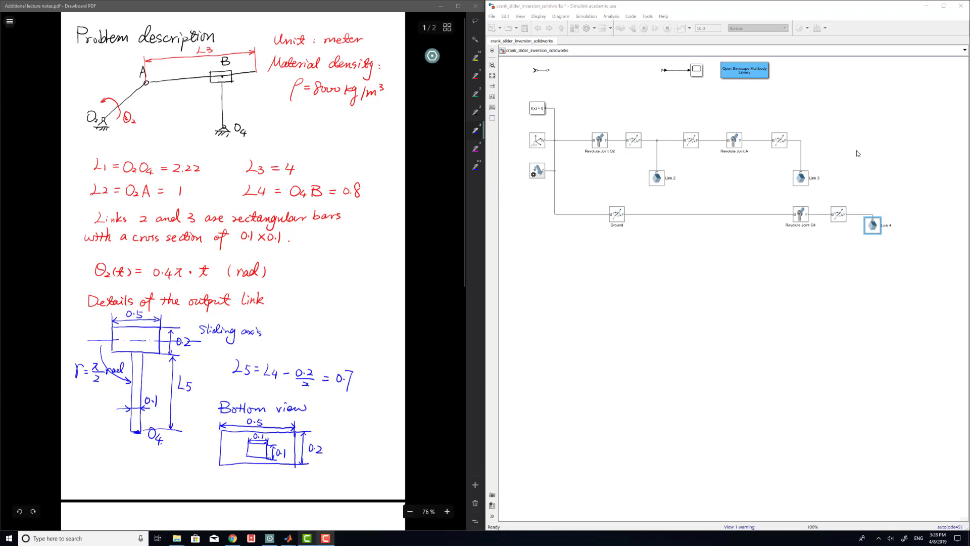
Add a Prismatic Joint block above Link 4, to the right of Link 3.
double_click(873, 153)
type("p")
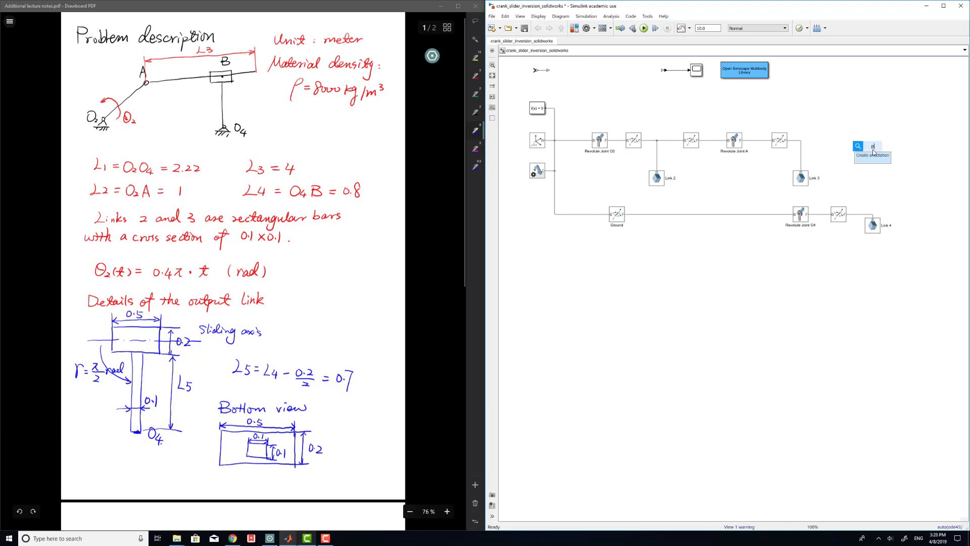
type("ris")
left_click(874, 159)
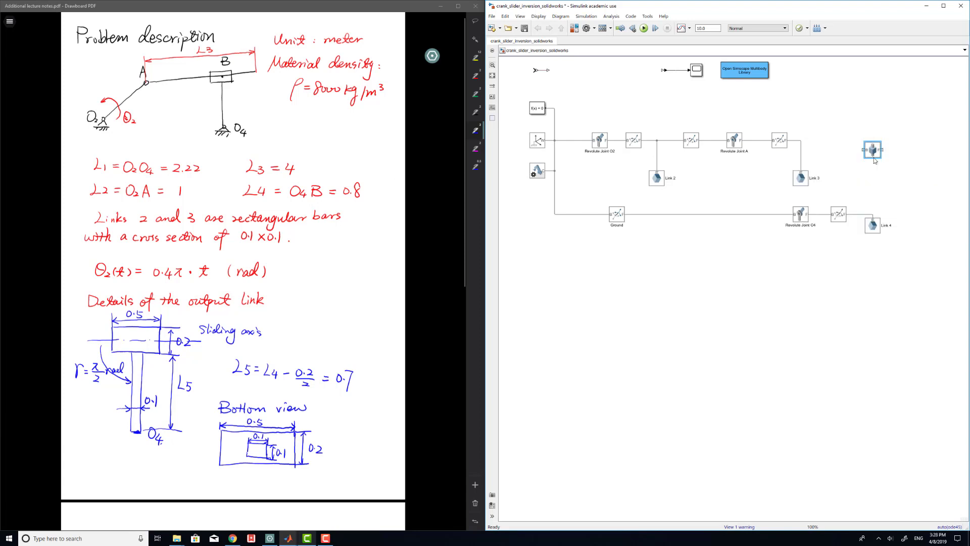
left_click_drag(874, 154, 879, 161)
Rename the prismatic joint as Sliding and position it directly above Link 4.
double_click(880, 171)
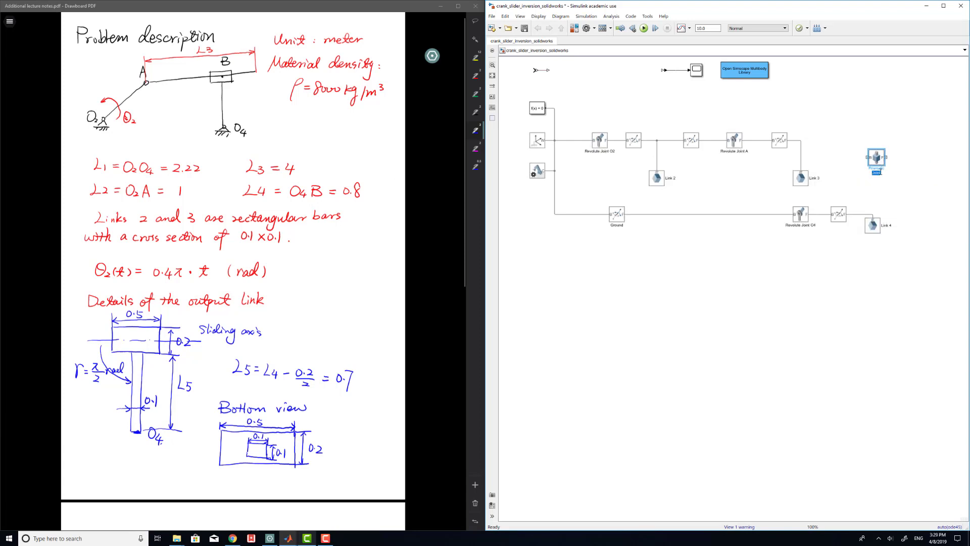
left_click_drag(881, 172, 860, 168)
type("Sliding")
left_click(860, 174)
left_click(877, 159)
left_click_drag(877, 159, 874, 173)
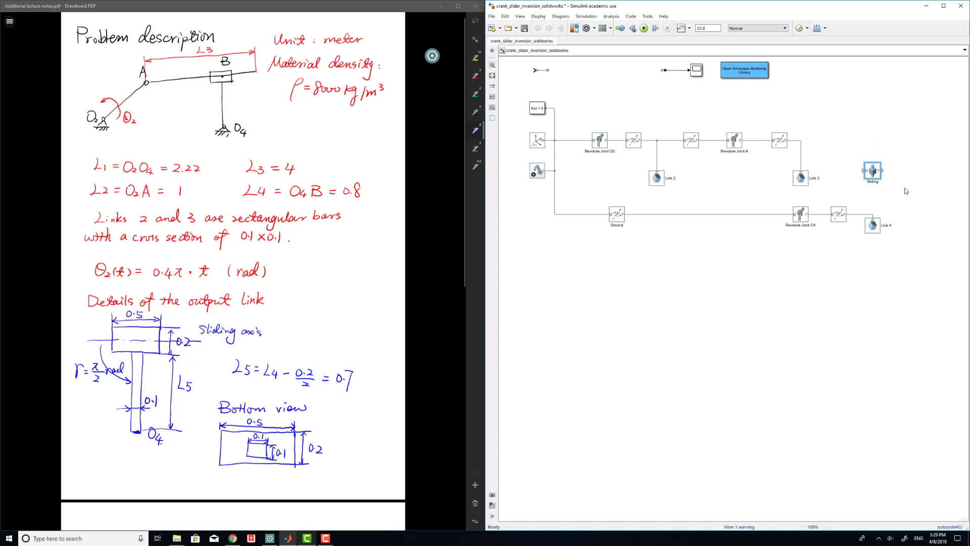
Compare the Sliding joint's translation axis with Link 4's reference frame and geometry.
double_click(874, 171)
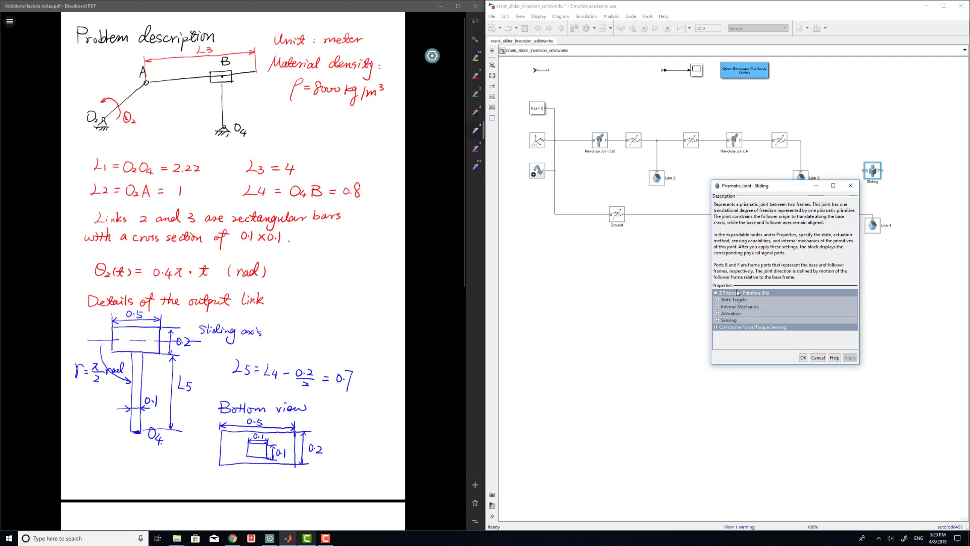
left_click(851, 186)
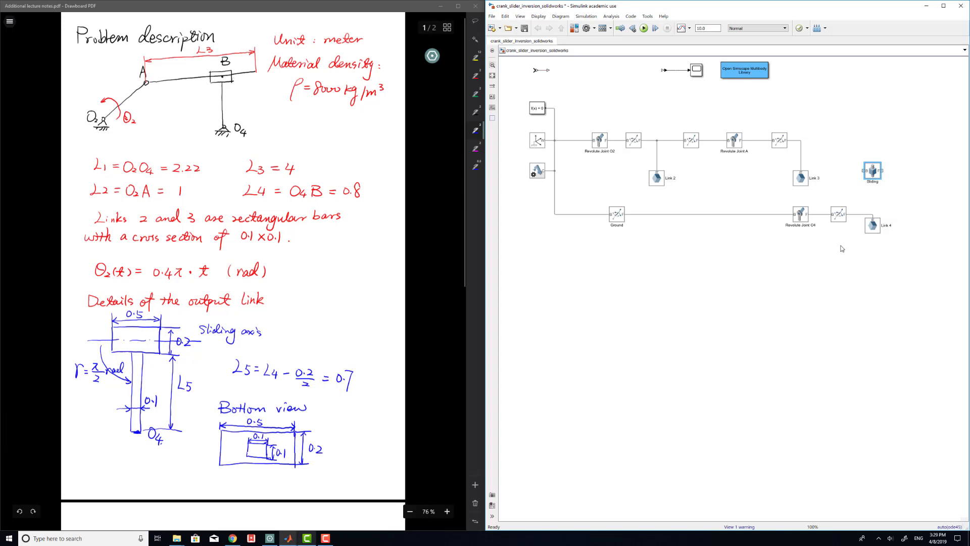
double_click(873, 226)
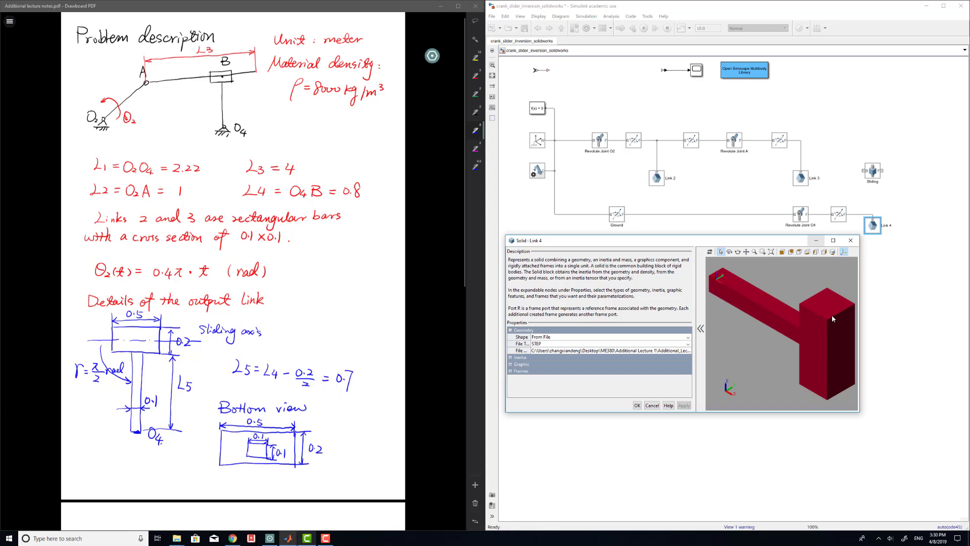
left_click(850, 241)
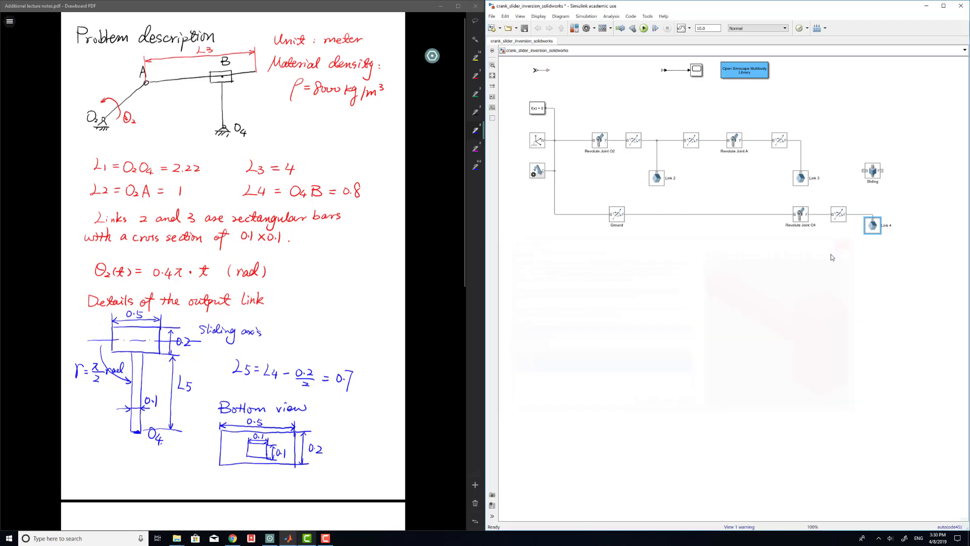
Add another Rigid Transform block in the empty area below Revolute Joint O4.
double_click(815, 266)
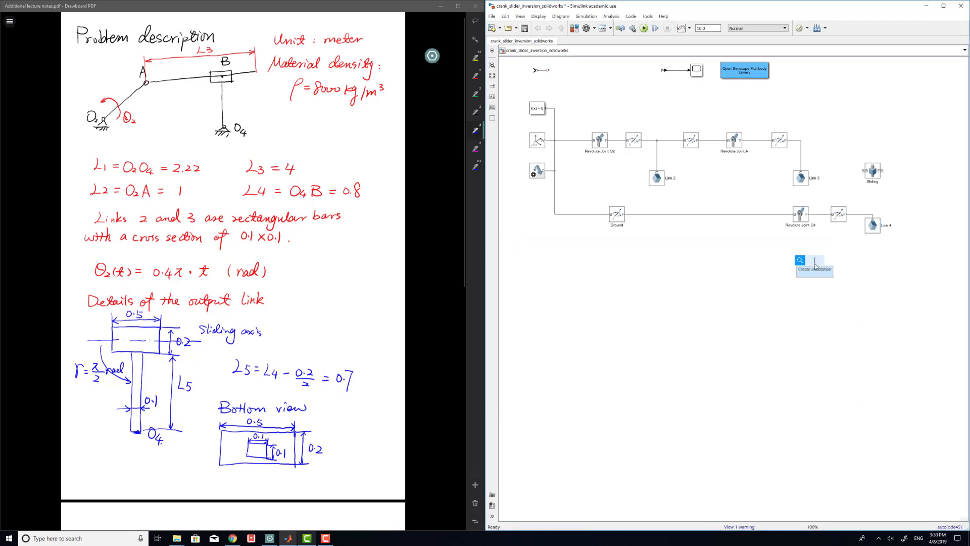
type("ri")
left_click(815, 269)
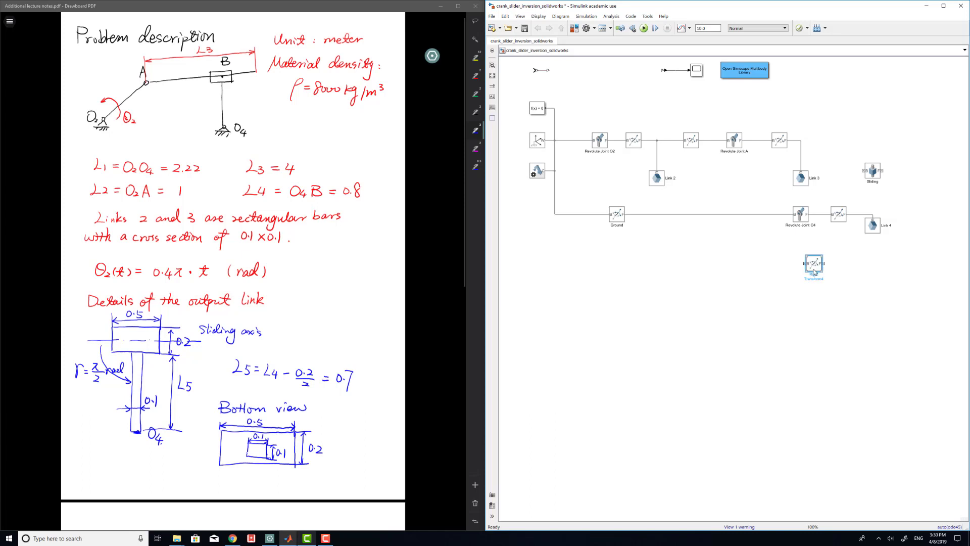
Set the added transform's translation to Standard Axis, +X, with an offset of L4 m.
double_click(814, 265)
left_click(830, 393)
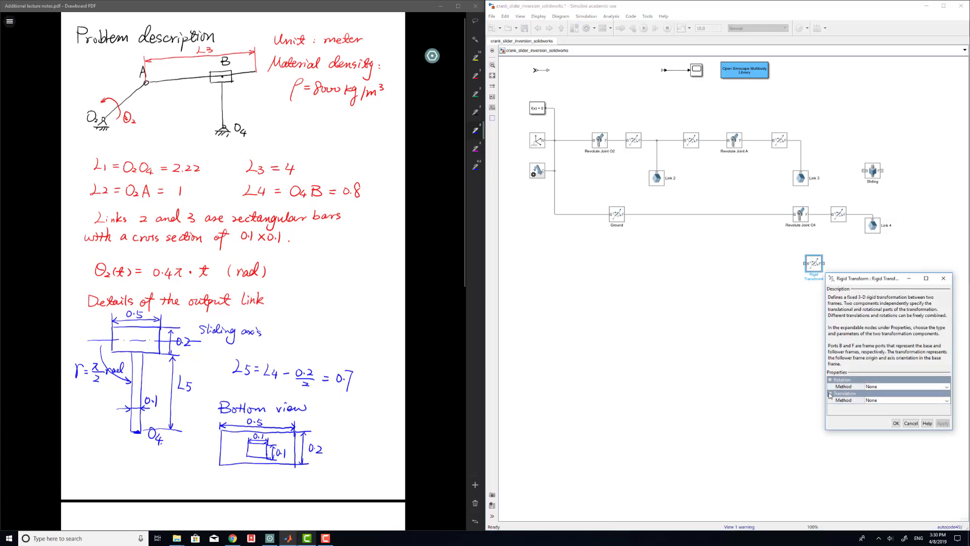
left_click(873, 400)
left_click(879, 422)
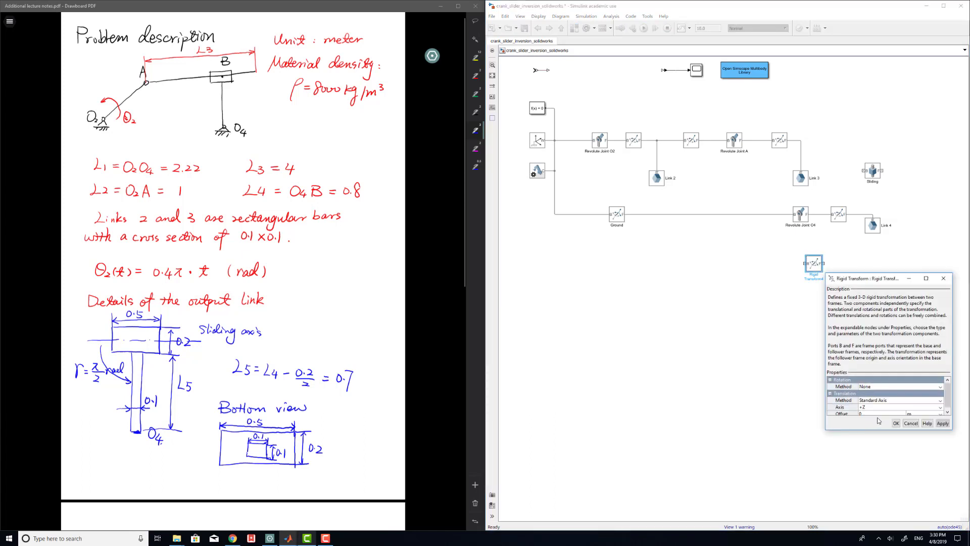
left_click(880, 407)
left_click(879, 415)
left_click(878, 412)
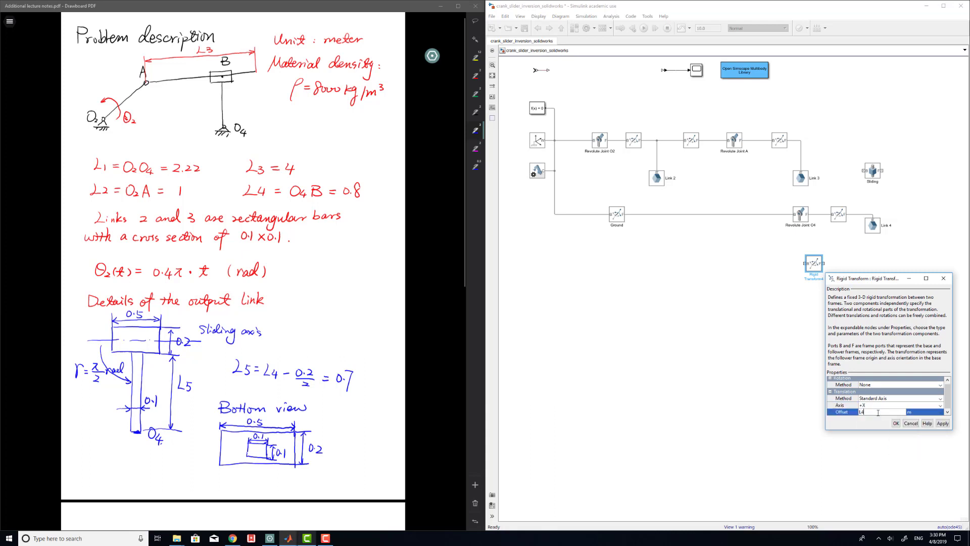
type("L4")
left_click(942, 423)
left_click(896, 423)
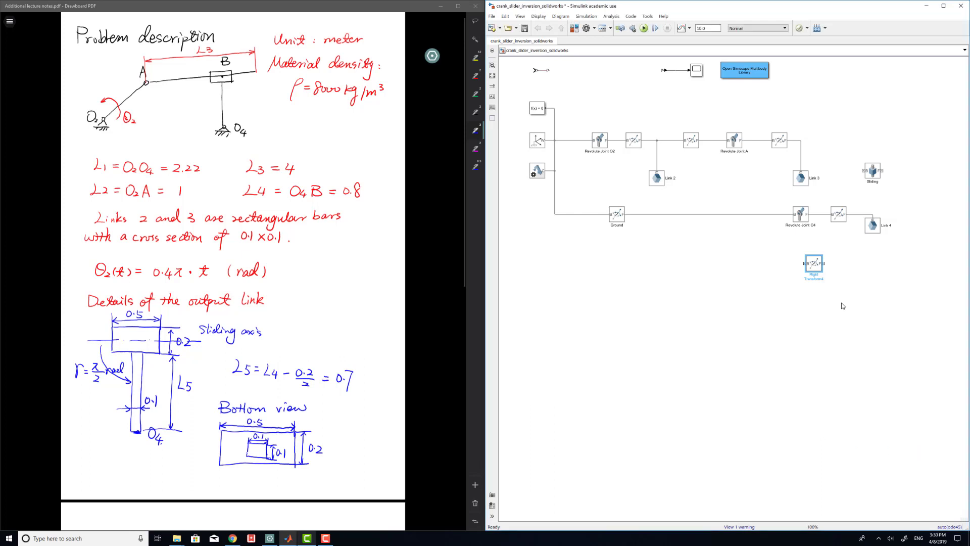
Place the L4 offset transform to the right of Link 4 and connect it between Link 4's frame line and Sliding's follower port.
left_click_drag(812, 267, 883, 170)
left_click(907, 268)
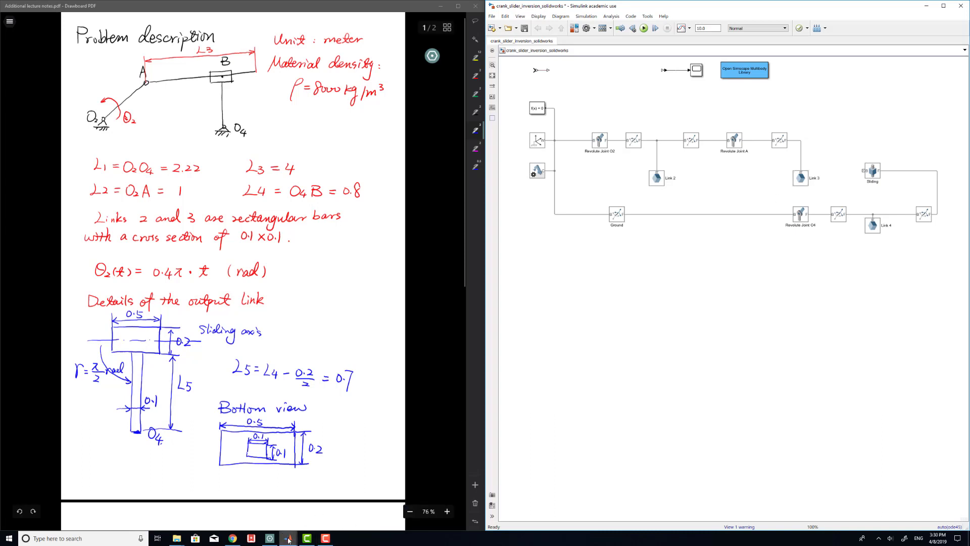
Show Link 3's reference frame in Mechanics Explorers and examine its location and axis directions.
mouse_move(288, 539)
left_click(315, 498)
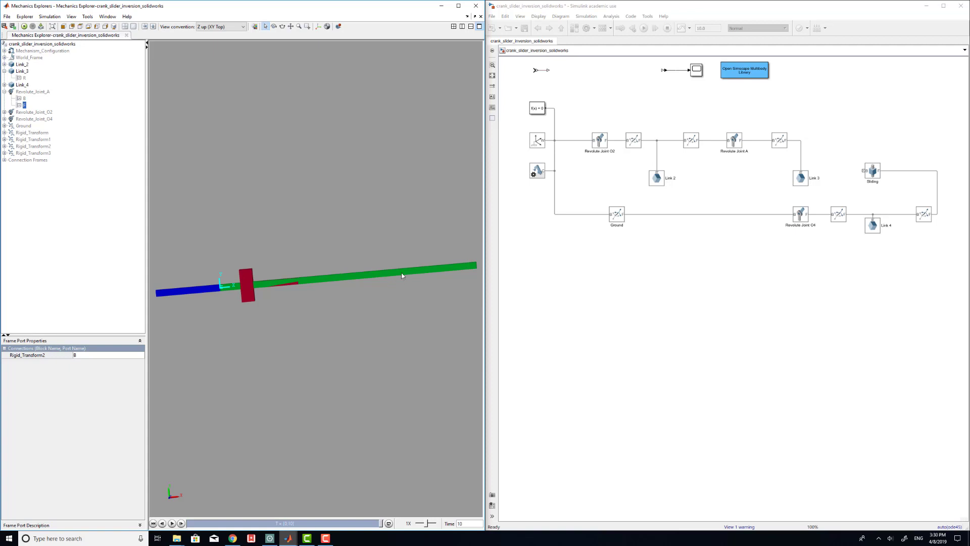
left_click(4, 92)
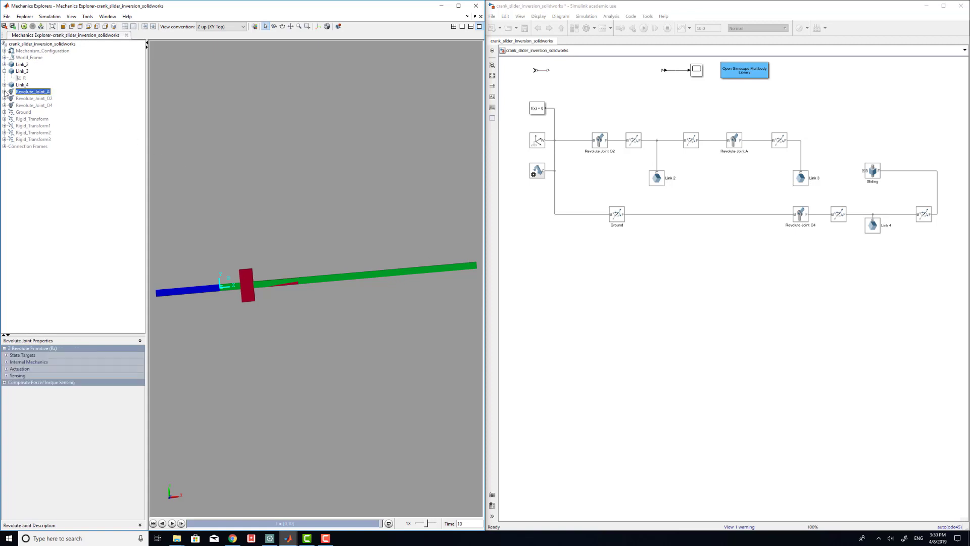
left_click(24, 77)
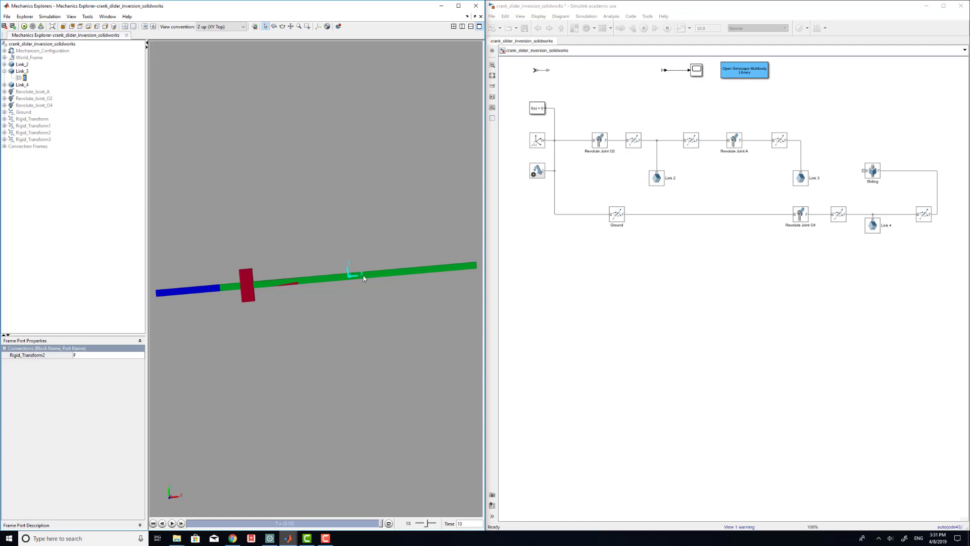
Add a Rigid Transform block in the empty area above the Sliding joint.
double_click(837, 123)
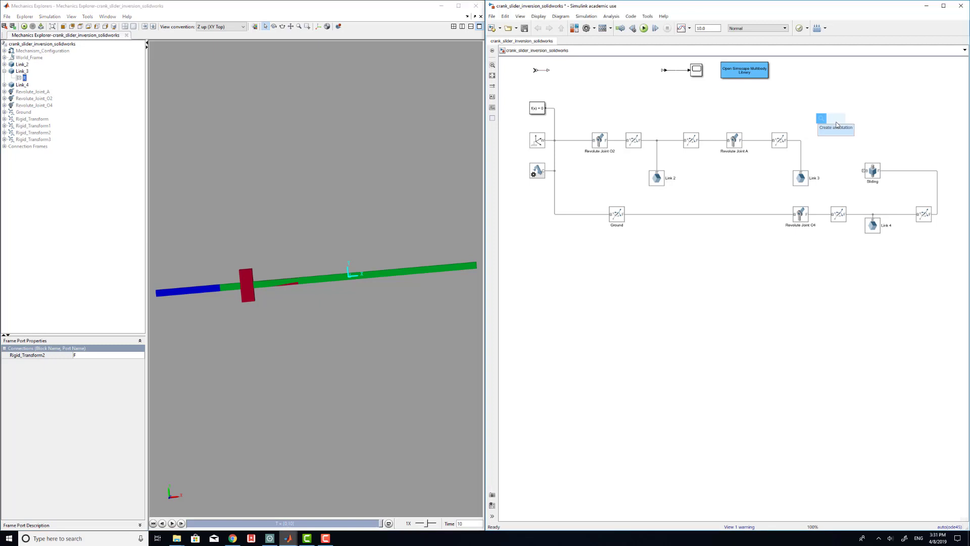
type("rig")
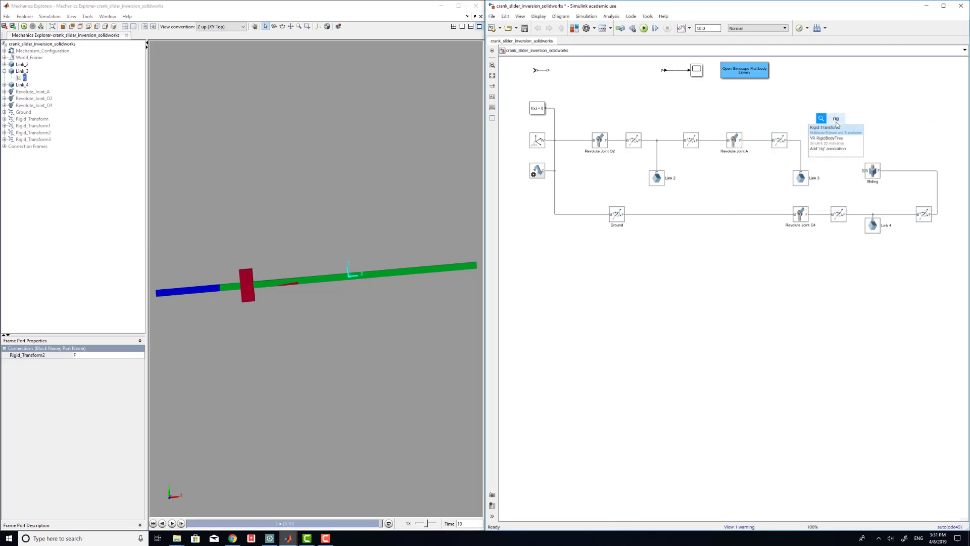
left_click(837, 126)
Set the new transform's rotation to Aligned Axes, with Pair 1 follower +X on base +Z and Pair 2 follower +Z.
double_click(835, 122)
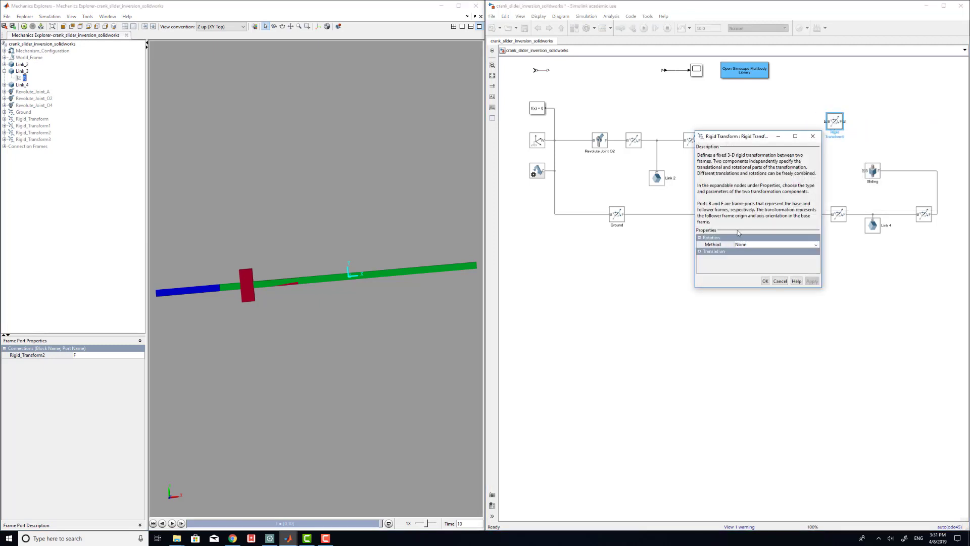
left_click(742, 245)
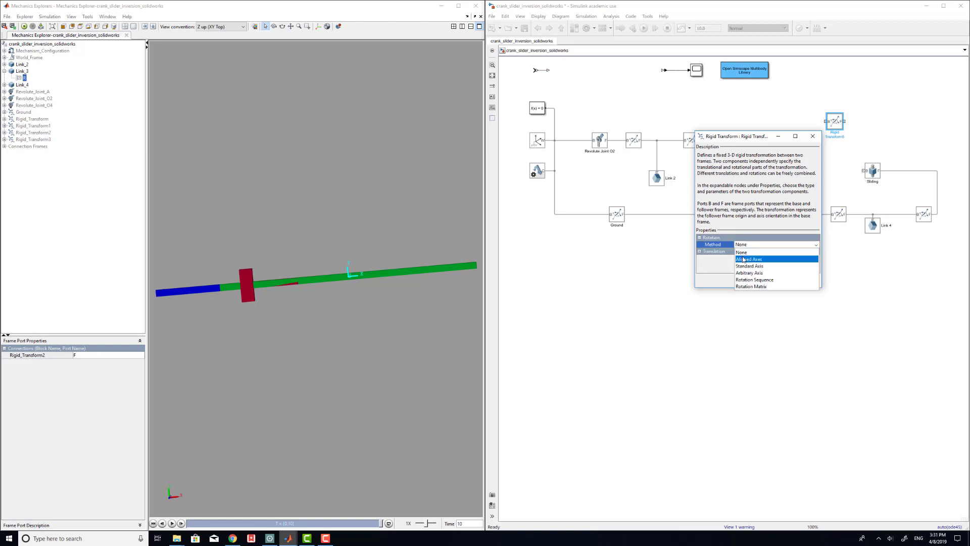
left_click(743, 259)
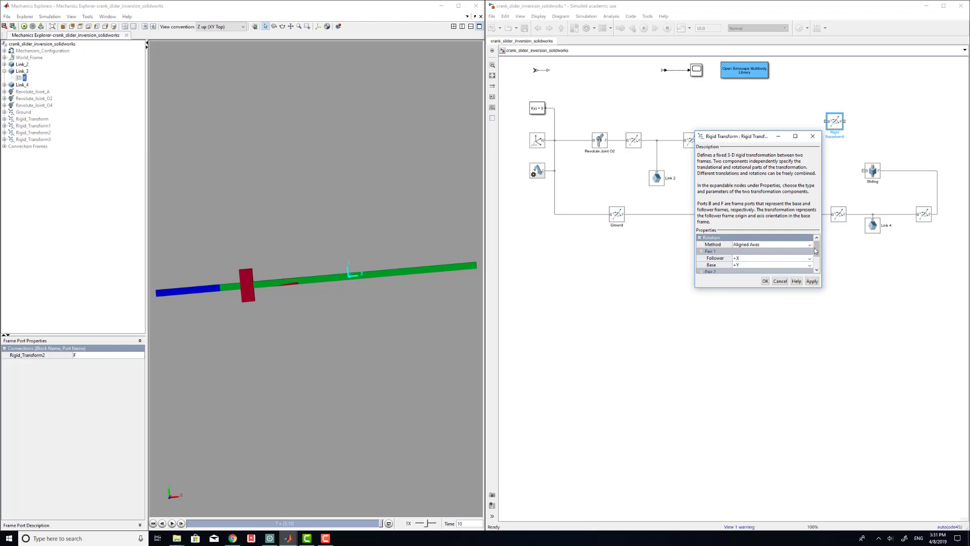
left_click_drag(814, 251, 817, 259)
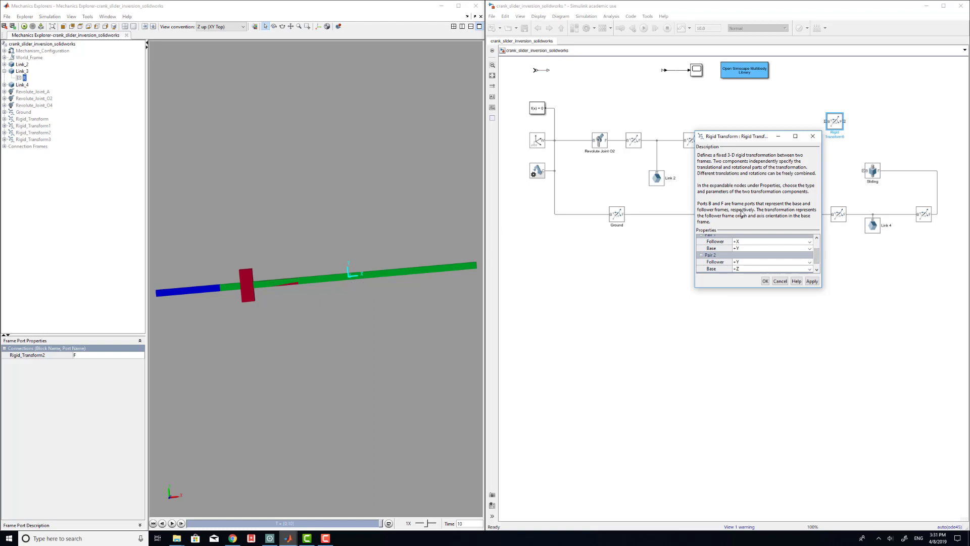
left_click(745, 248)
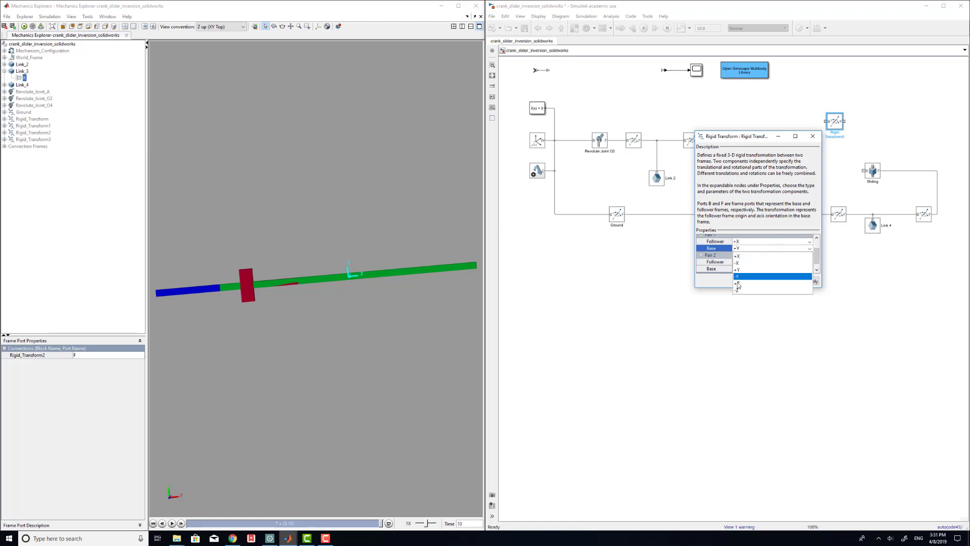
left_click(739, 284)
left_click(749, 262)
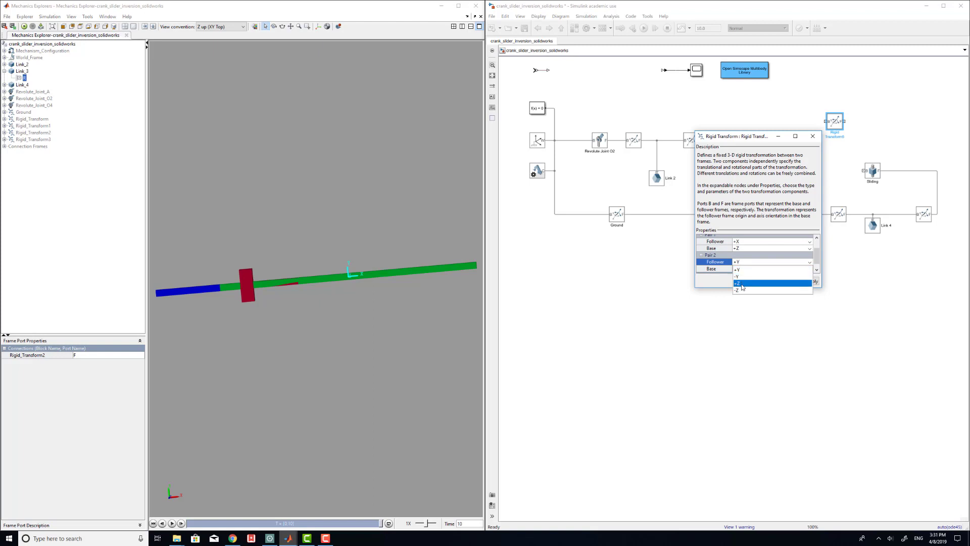
left_click(740, 283)
left_click(765, 281)
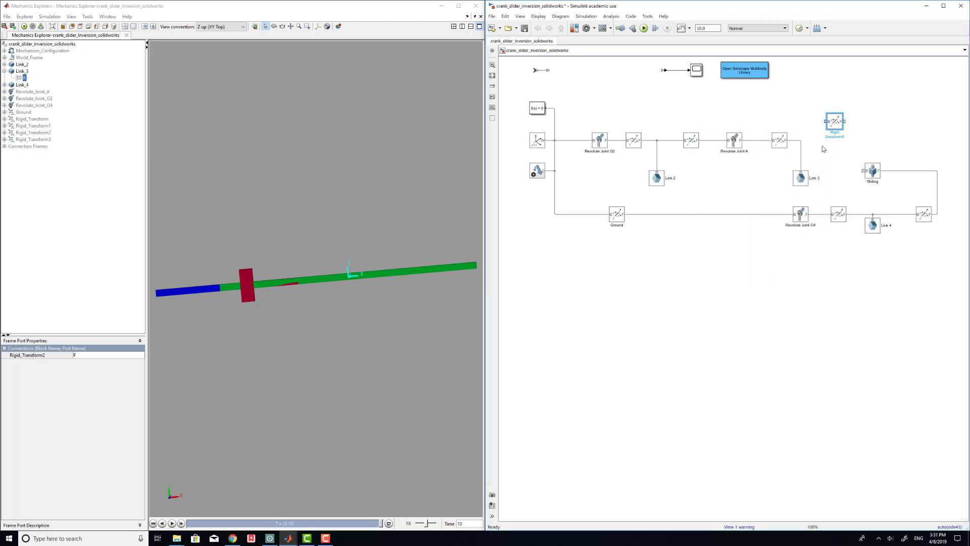
Connect the aligned-axes transform between Link 3's frame line and Sliding's base port, and run the simulation.
left_click_drag(831, 119, 862, 172)
key("ctrl+z")
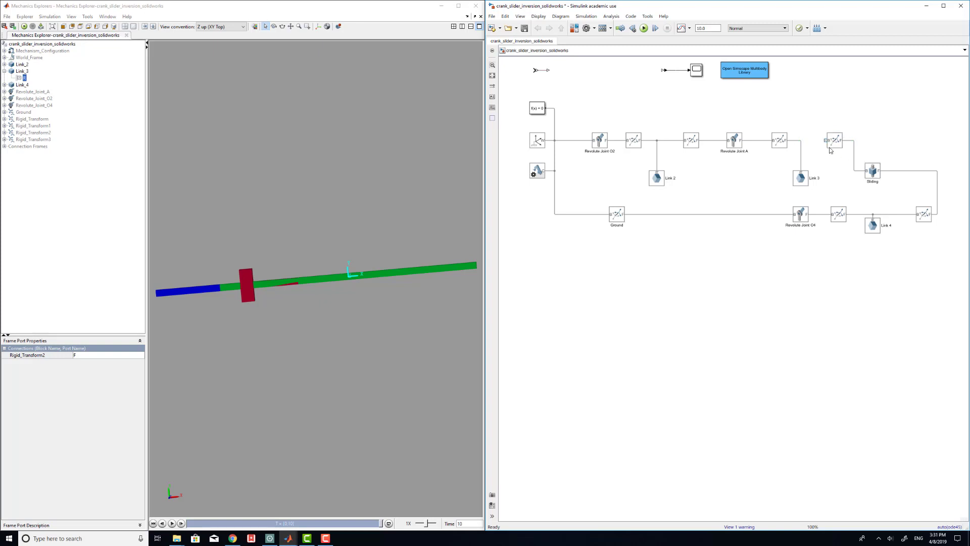
left_click_drag(825, 140, 801, 140)
left_click(644, 28)
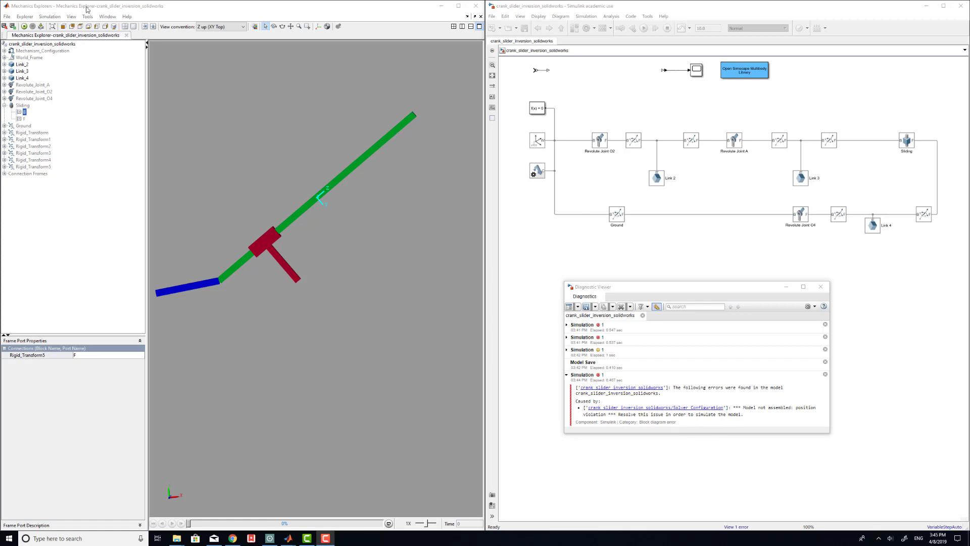
Open the Model Report in Mechanics Explorers and check the assembly status of each joint.
left_click(157, 13)
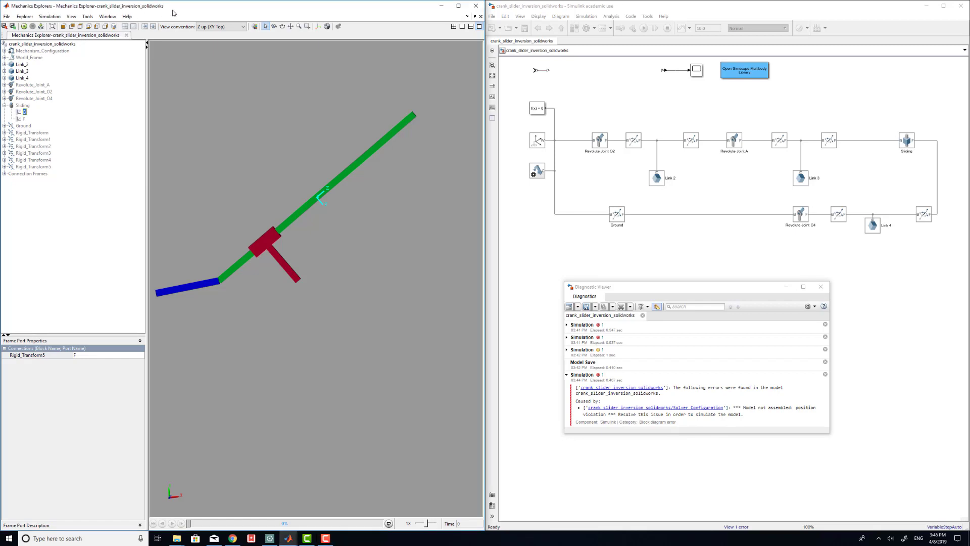
left_click(89, 17)
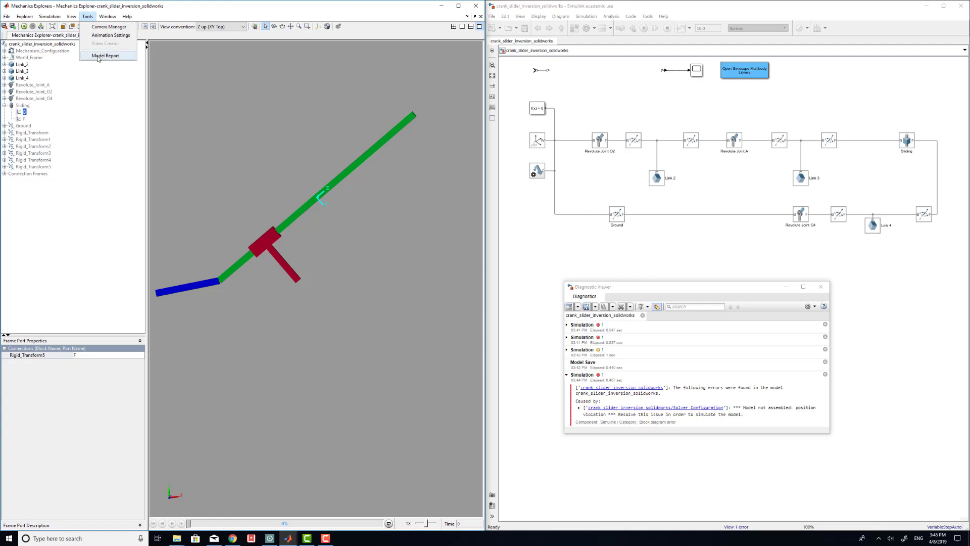
left_click(104, 56)
left_click_drag(161, 8, 348, 65)
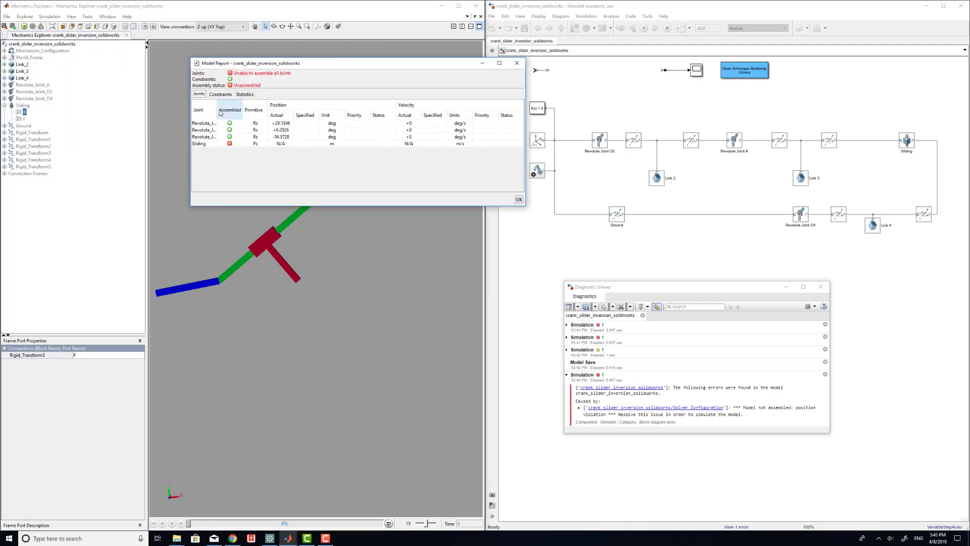
left_click_drag(217, 106, 241, 107)
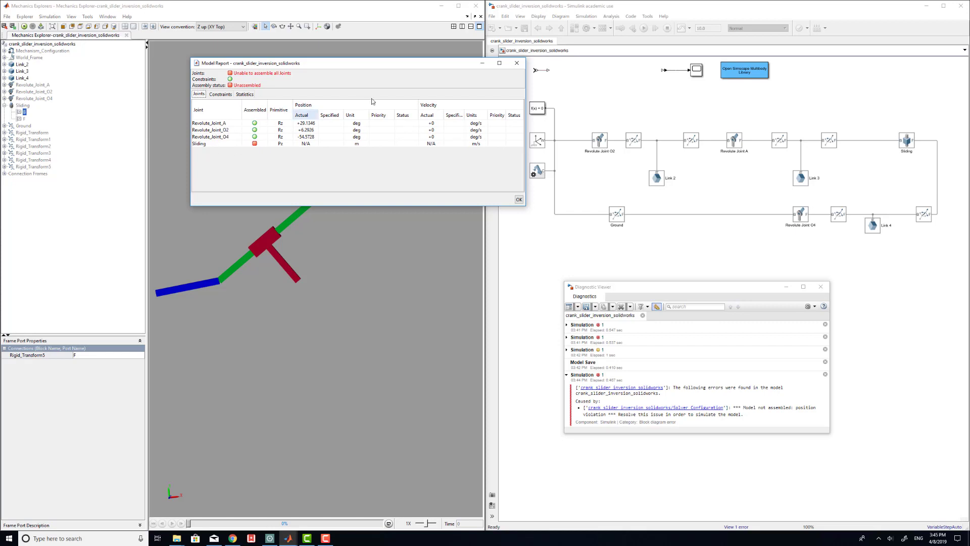
left_click(515, 64)
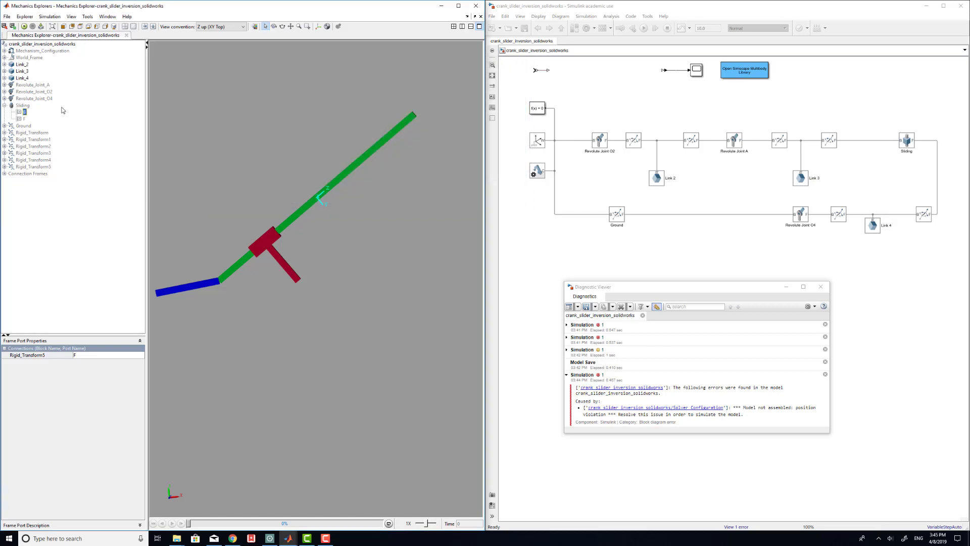
Compare the axis directions of the Sliding joint's base and follower frames in the 3D view.
left_click(25, 112)
left_click(24, 120)
left_click(24, 113)
left_click(25, 119)
left_click(24, 113)
left_click(25, 119)
left_click(25, 112)
left_click(25, 119)
left_click(24, 112)
left_click(912, 147)
left_click(860, 136)
left_click(24, 118)
key("Down")
key("Up")
key("Down")
left_click(24, 111)
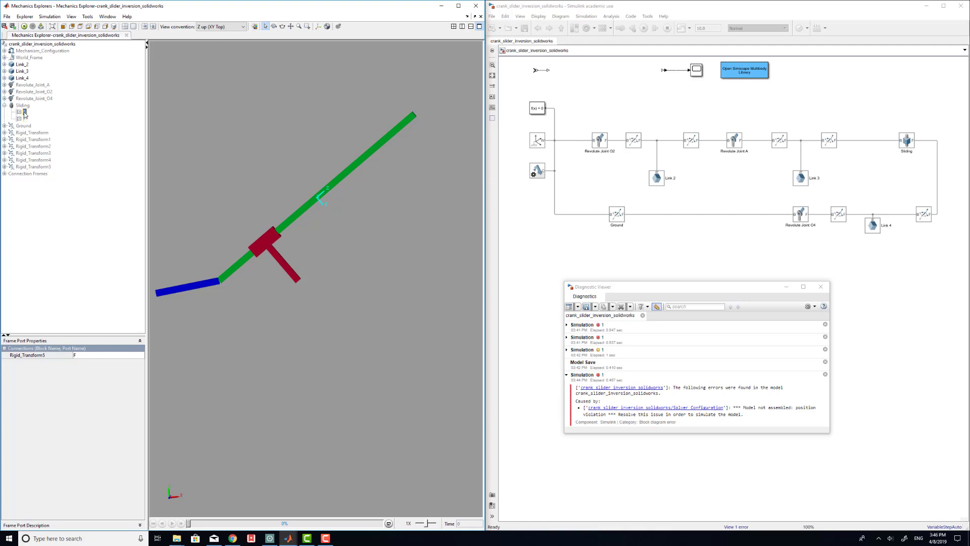
Add another Rigid Transform block above the connection between Link 3 and Sliding.
double_click(832, 102)
type("rigid")
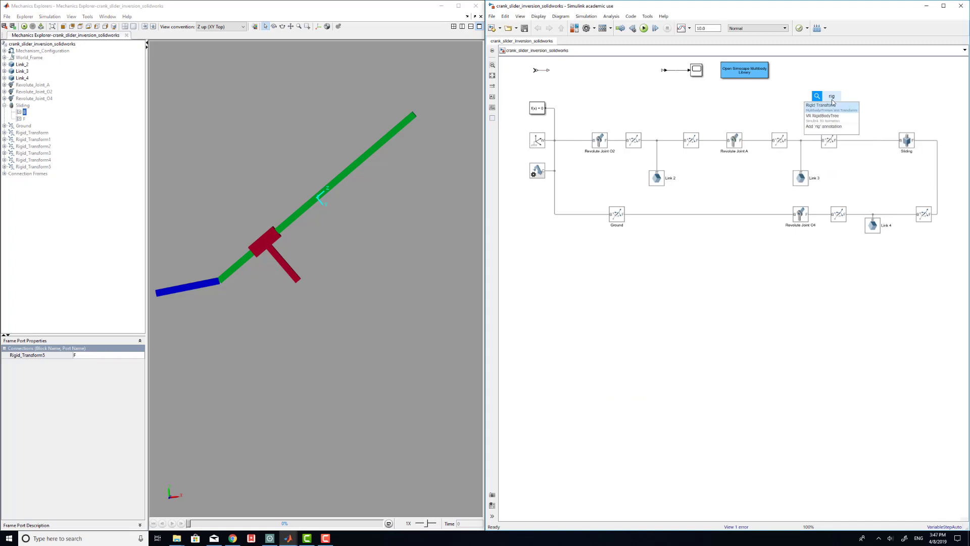
left_click(827, 106)
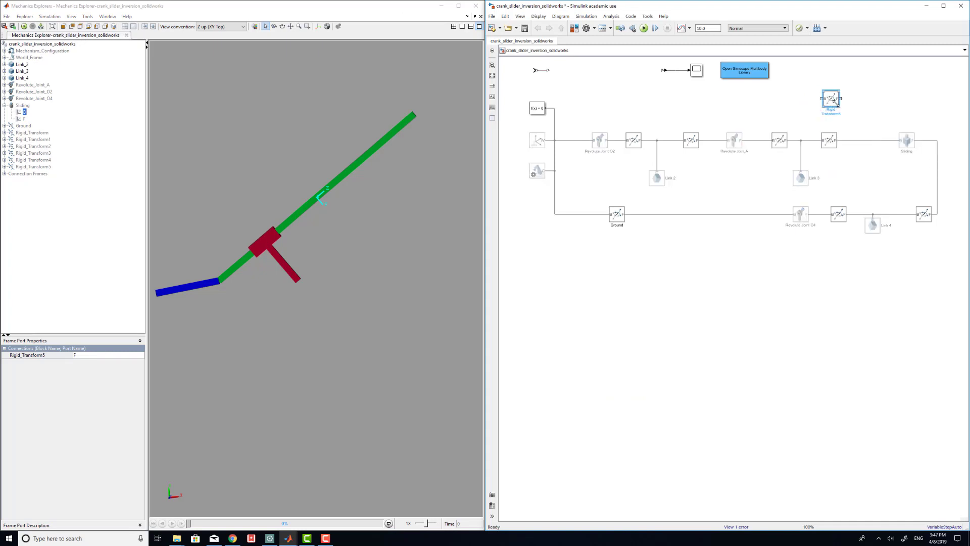
Set the added transform's rotation to Standard Axis, +Z, with an angle of -90 deg.
double_click(832, 100)
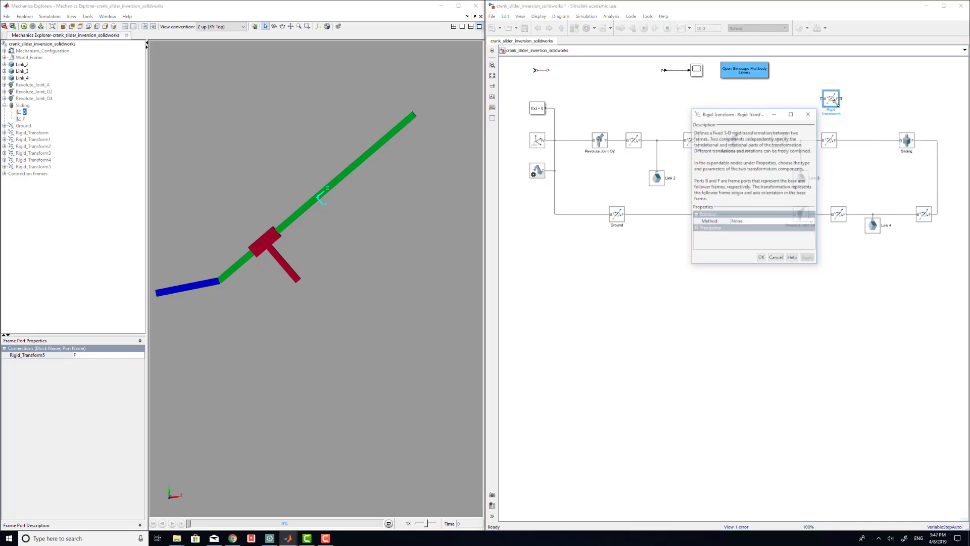
left_click(755, 222)
left_click(748, 243)
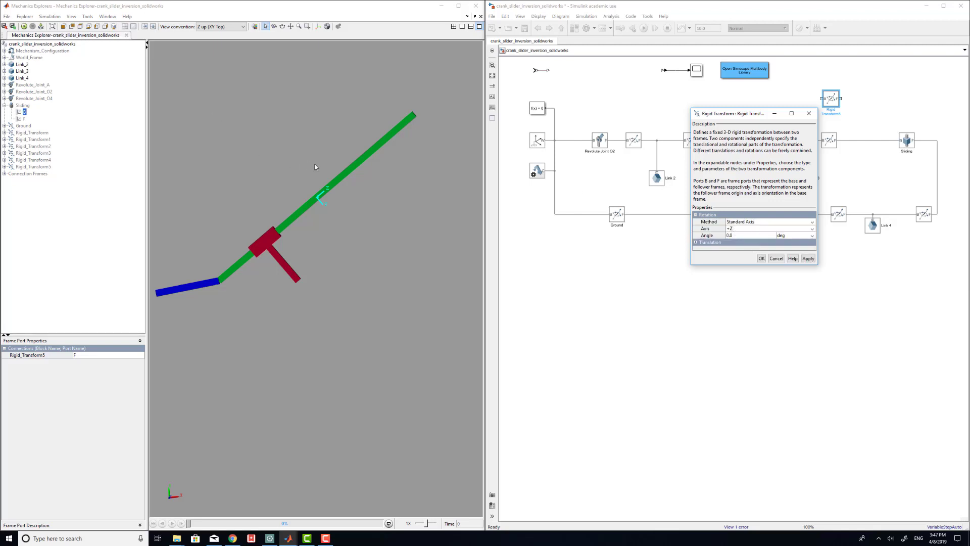
left_click(755, 237)
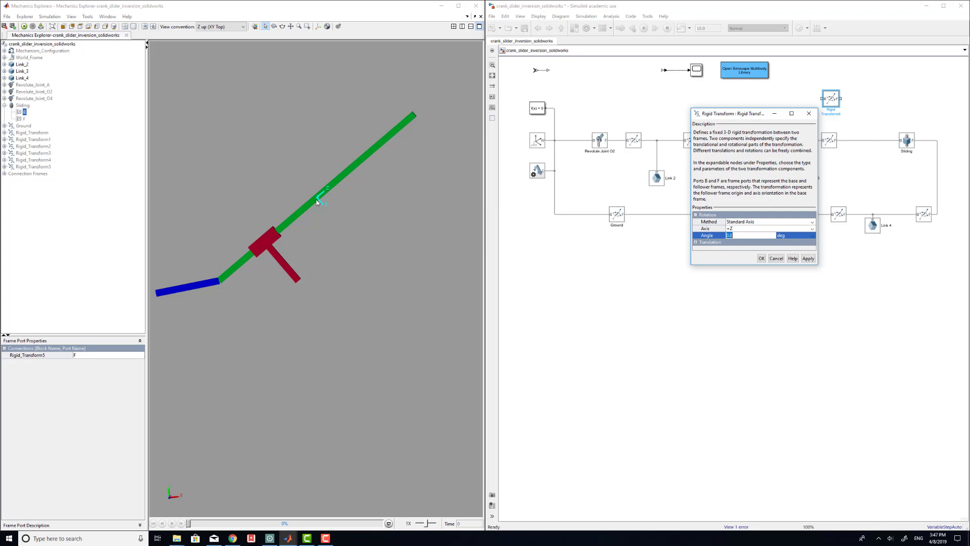
left_click(24, 118)
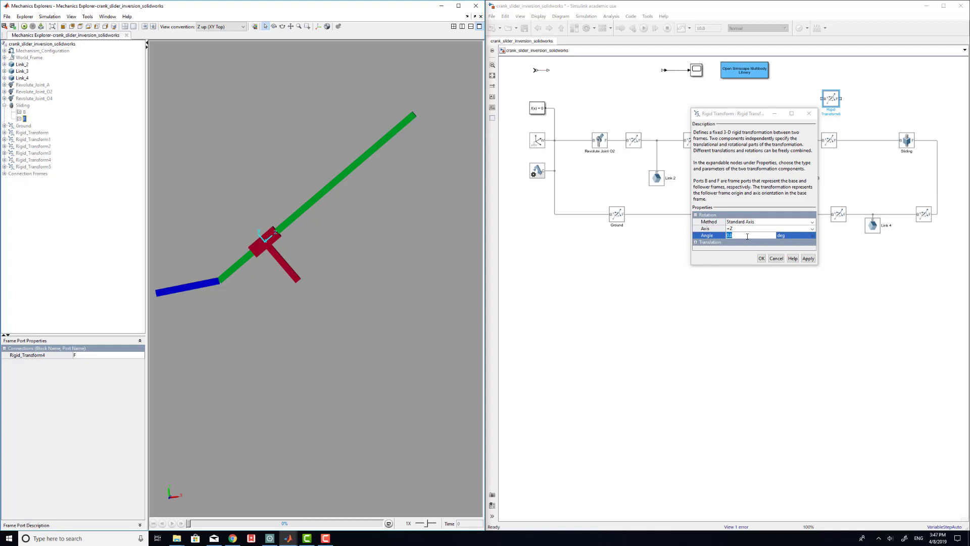
left_click(747, 236)
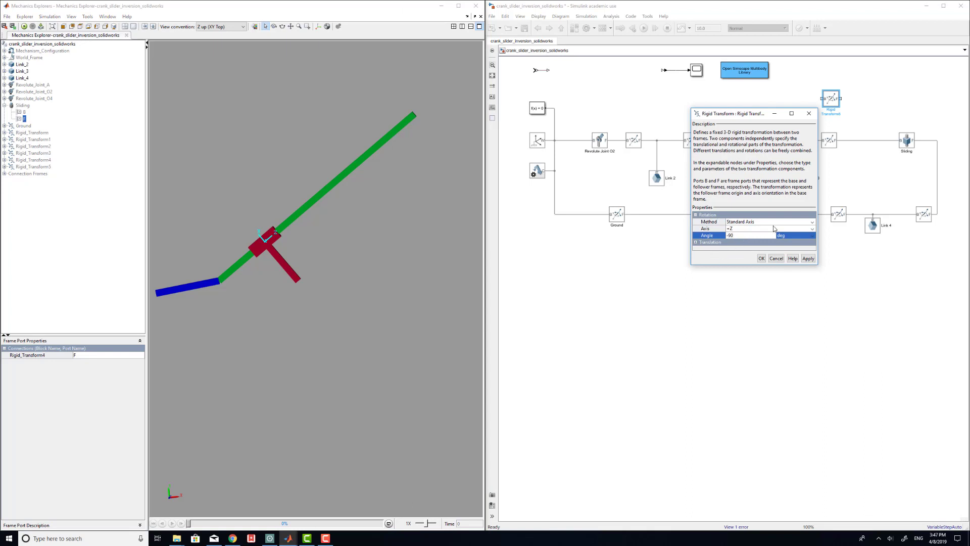
left_click(808, 258)
left_click(761, 258)
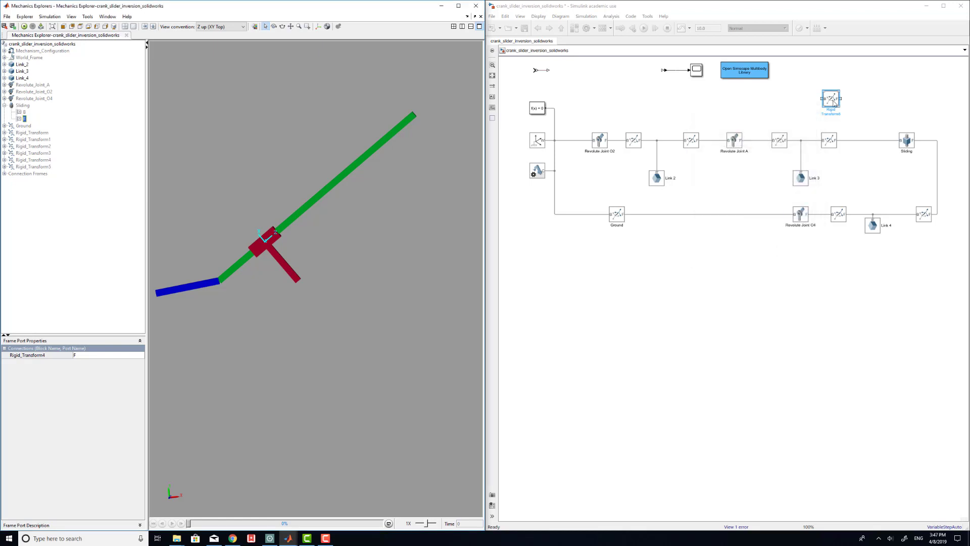
Insert the -90 deg rotation transform between the aligned-axes transform and Sliding, and run the simulation.
left_click_drag(835, 102, 870, 144)
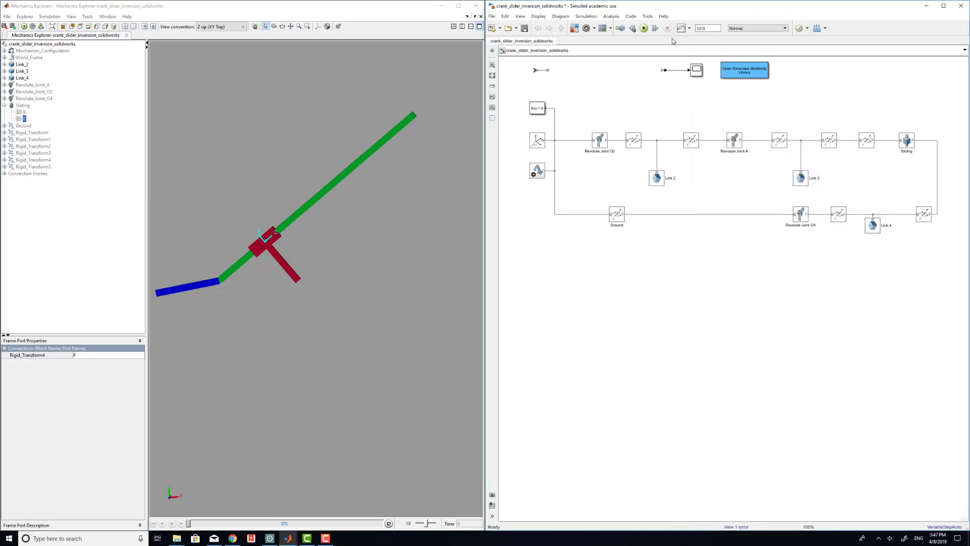
left_click(643, 29)
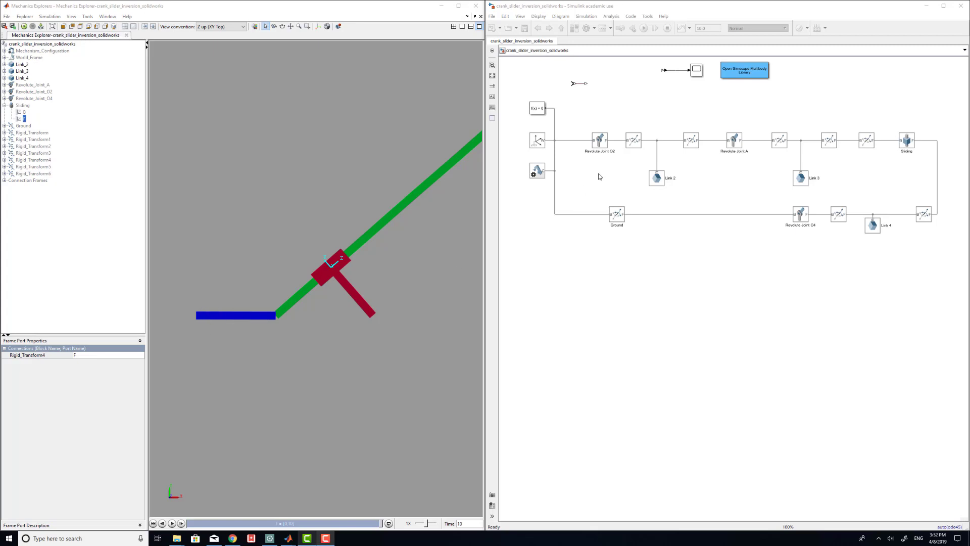
Set Revolute Joint O2's actuation to Automatically Computed torque and motion Provided by Input.
left_click(601, 145)
double_click(601, 145)
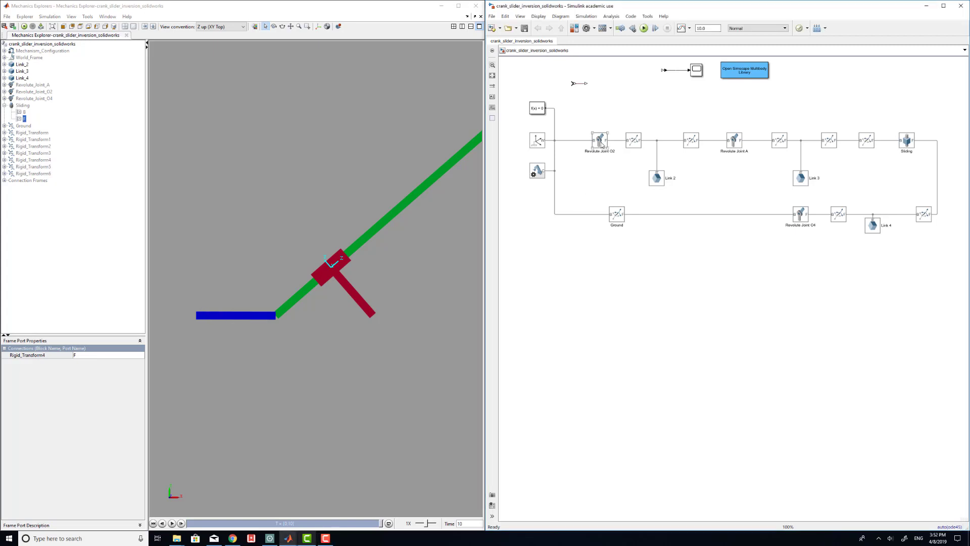
left_click(618, 295)
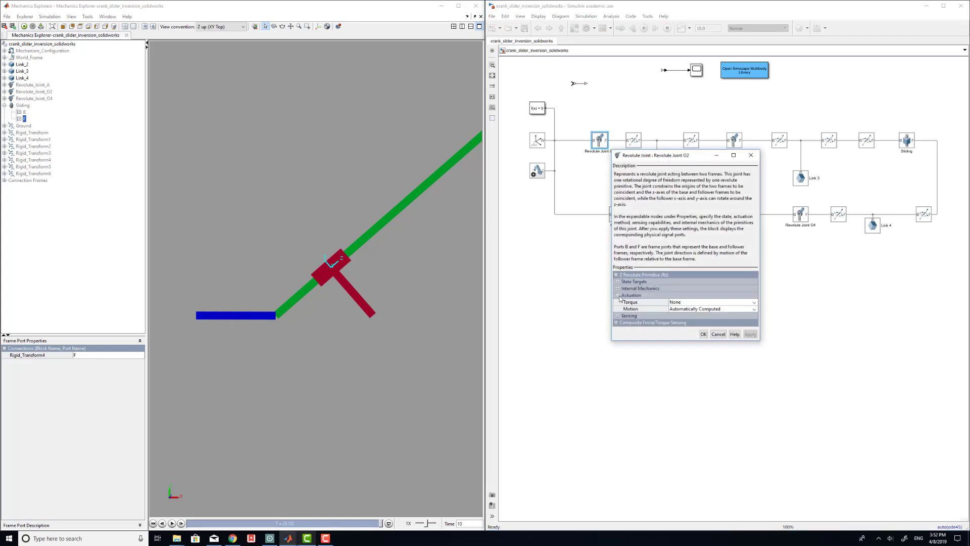
left_click(685, 303)
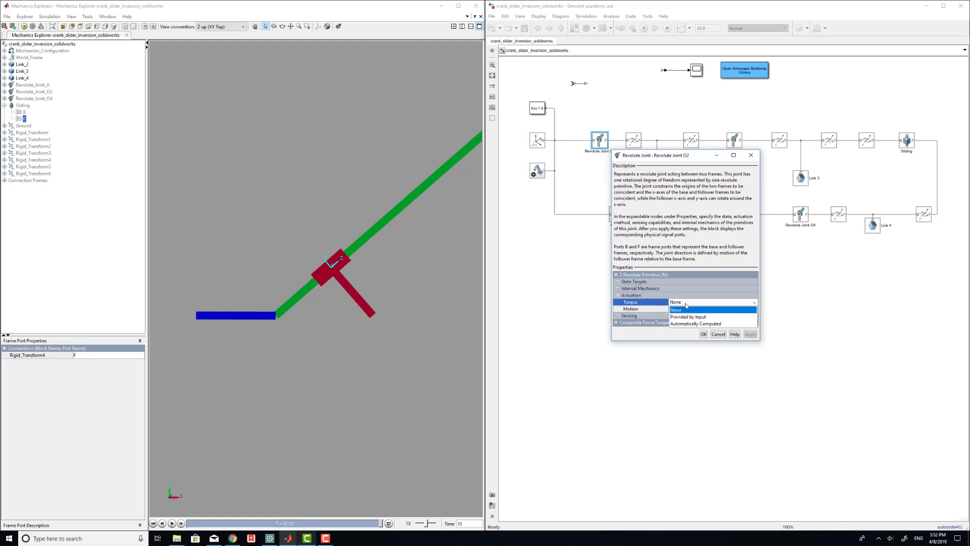
left_click(682, 324)
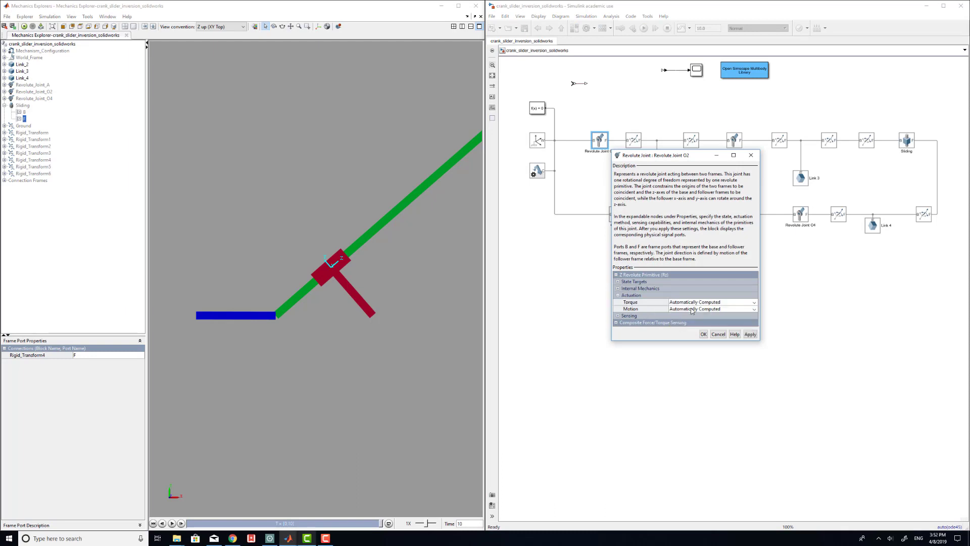
left_click(692, 309)
left_click(688, 316)
left_click(749, 333)
left_click(703, 334)
Add a Ramp block below Revolute Joint O2.
double_click(574, 180)
type("r")
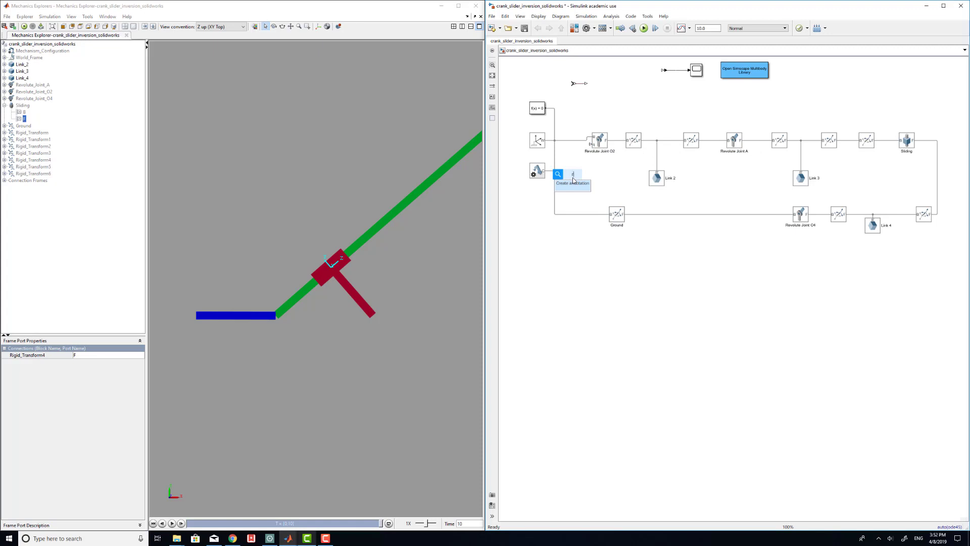
type("amp")
key("Return")
Set the Ramp block's slope to theta_2_dot.
double_click(572, 177)
type("1")
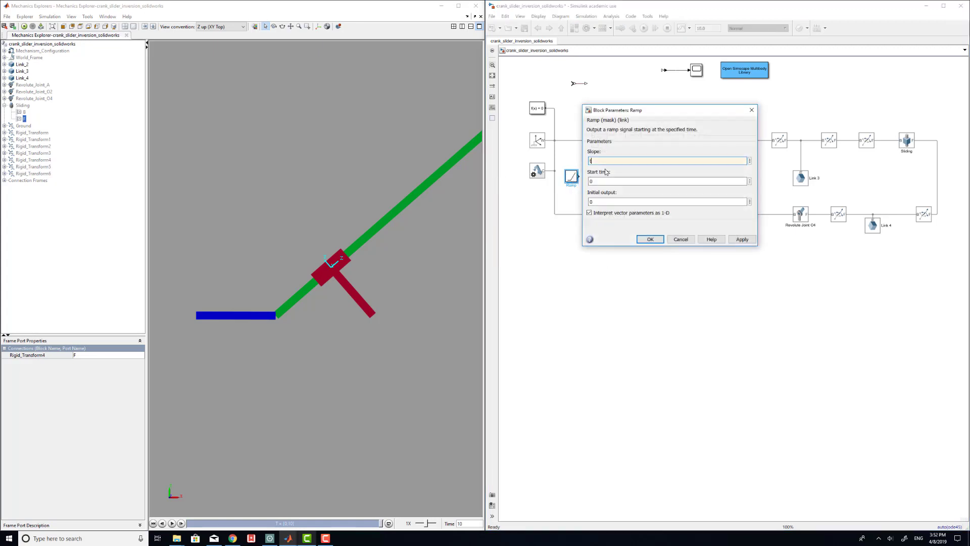
type("heta_2_dot")
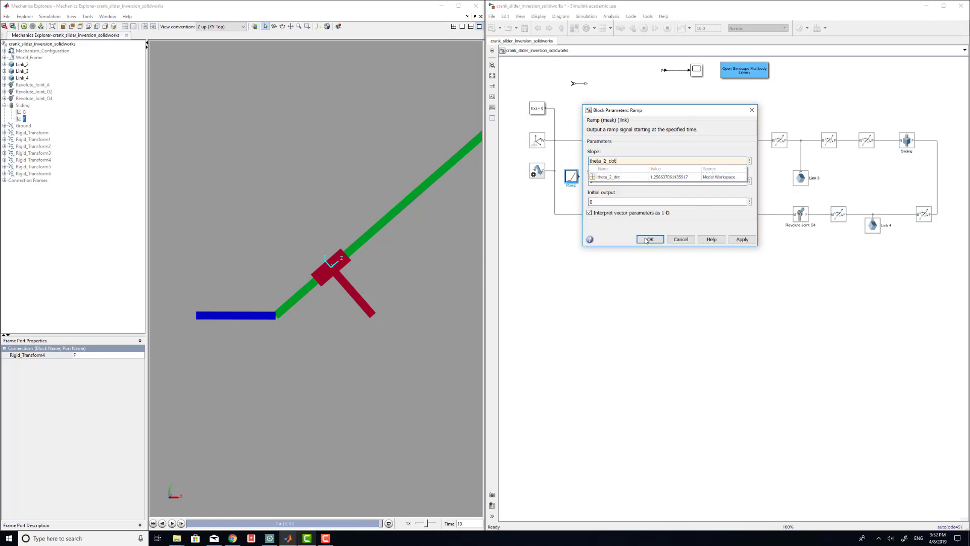
left_click(649, 176)
left_click(652, 240)
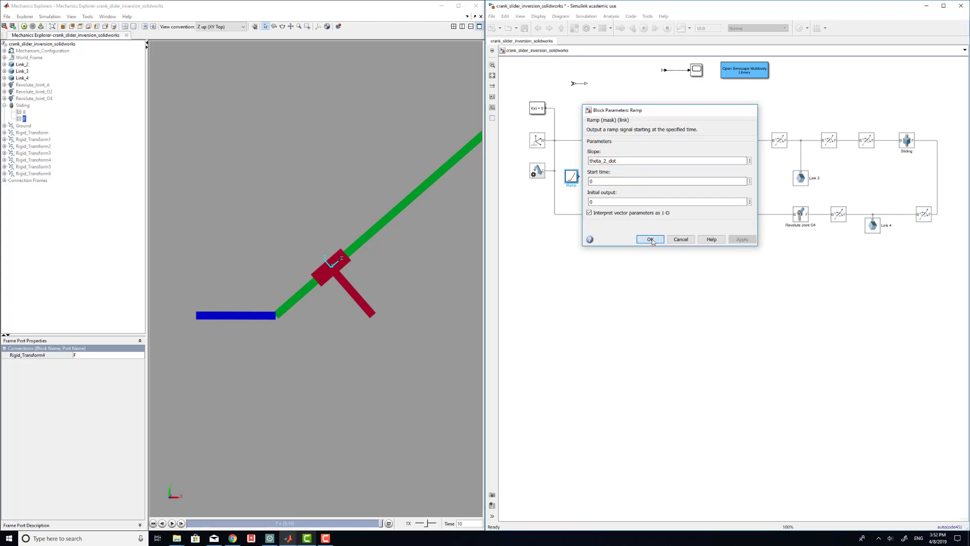
Connect the Ramp block through the Simulink-PS Converter to Revolute Joint O2's motion input.
left_click(577, 83)
left_click_drag(585, 98, 579, 177)
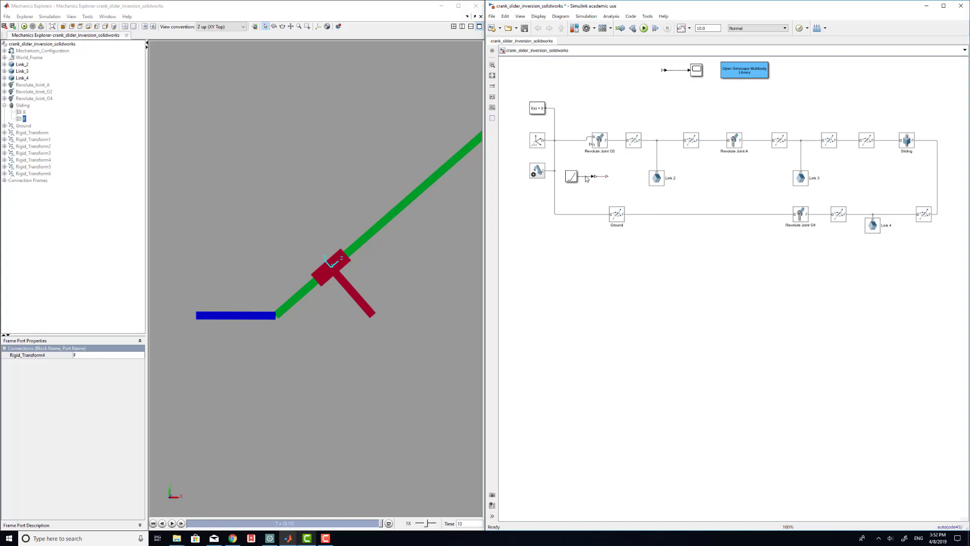
left_click(600, 176)
left_click_drag(615, 173, 590, 145)
Set the Simulink-PS Converter's input handling to Filter input, derivatives calculated, with Second-order filtering.
double_click(600, 180)
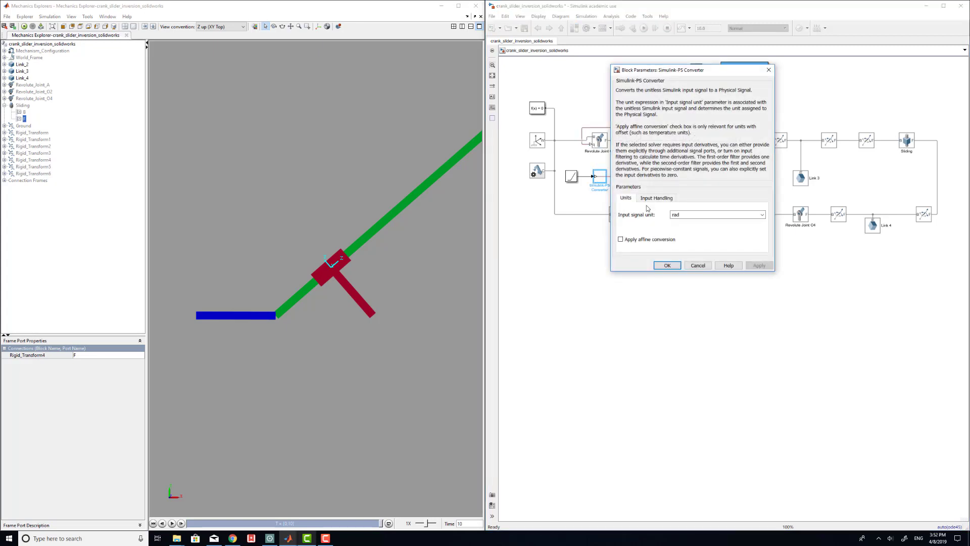
double_click(692, 215)
left_click(656, 198)
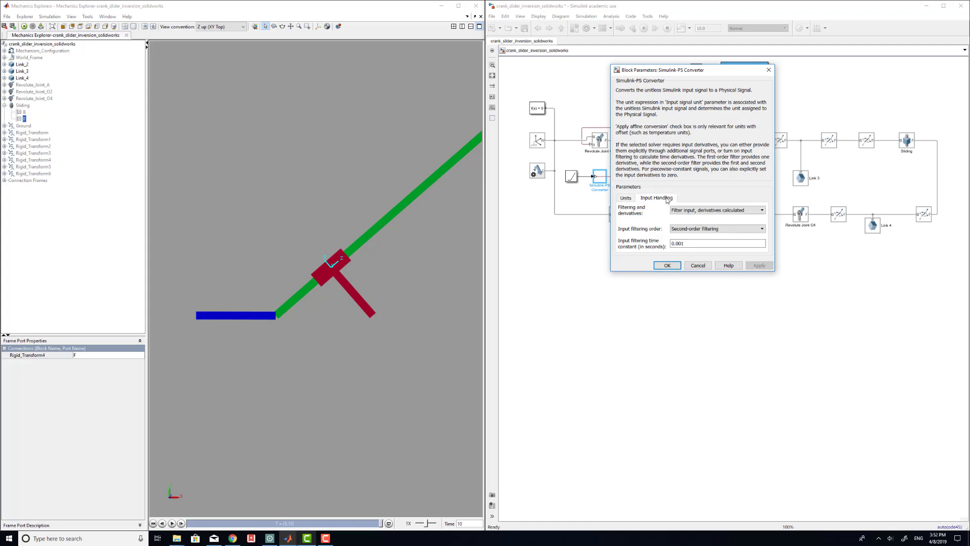
left_click(686, 210)
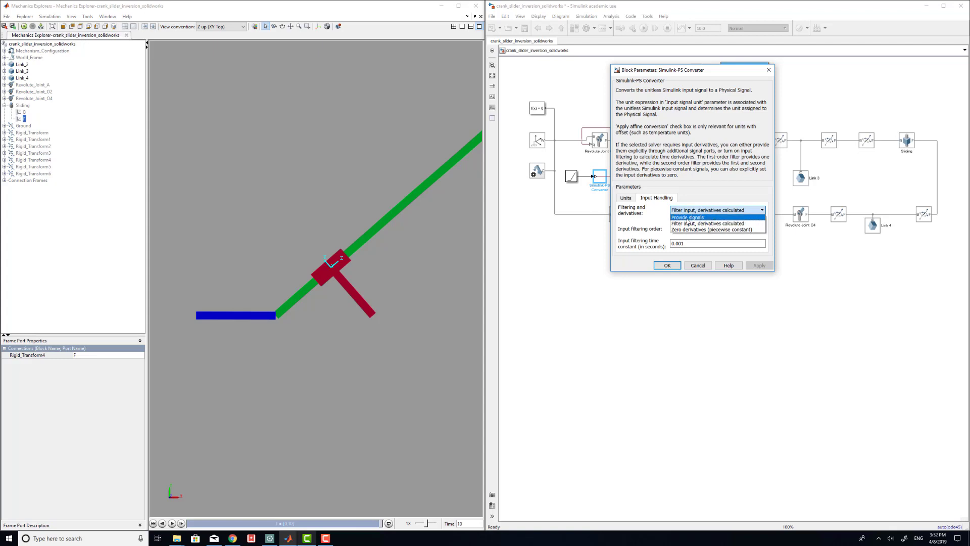
left_click(688, 223)
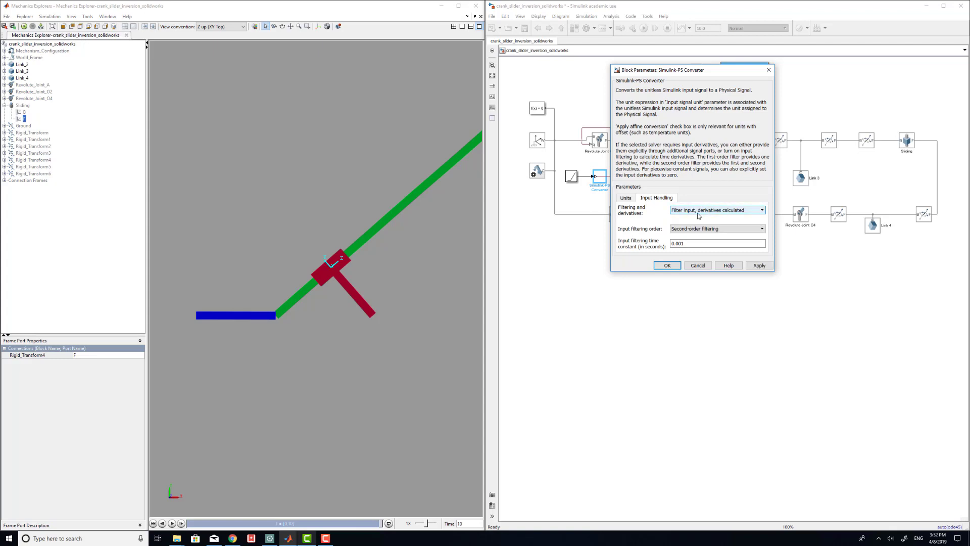
left_click(696, 229)
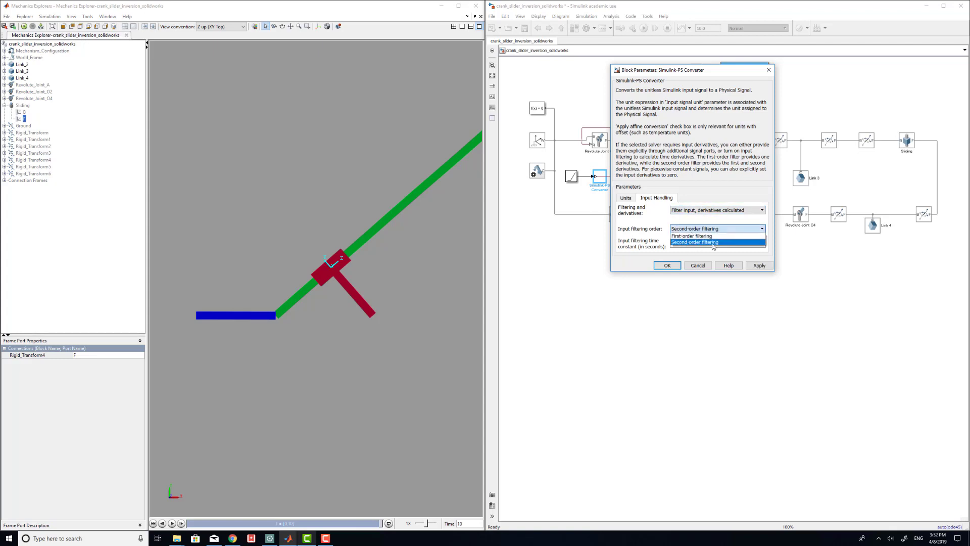
left_click(713, 243)
left_click(669, 263)
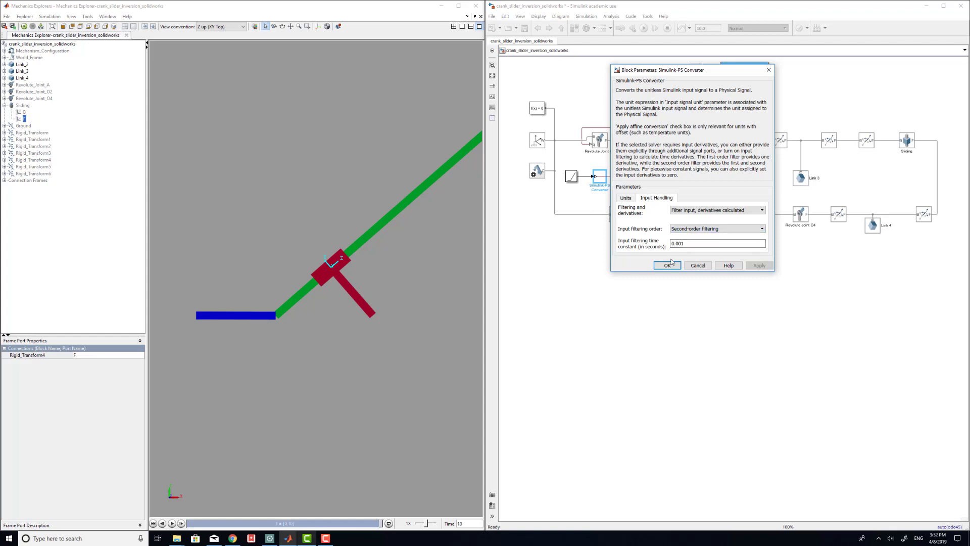
left_click(666, 265)
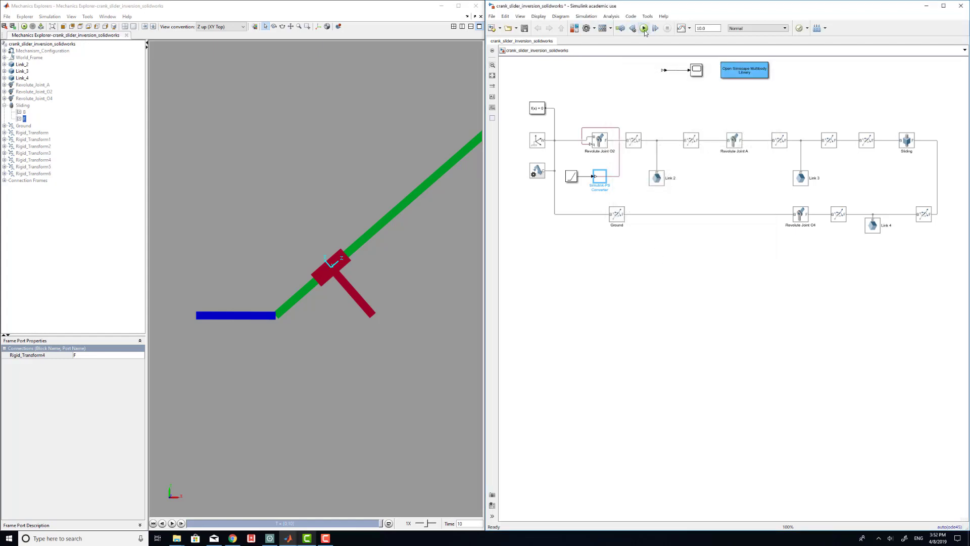
Run the ramp-driven simulation and save the model.
left_click(643, 28)
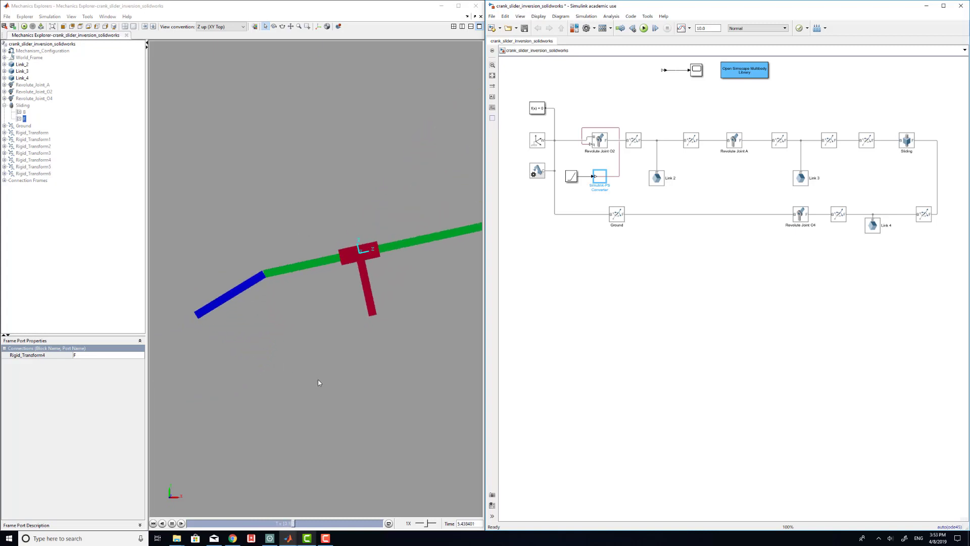
left_click(525, 29)
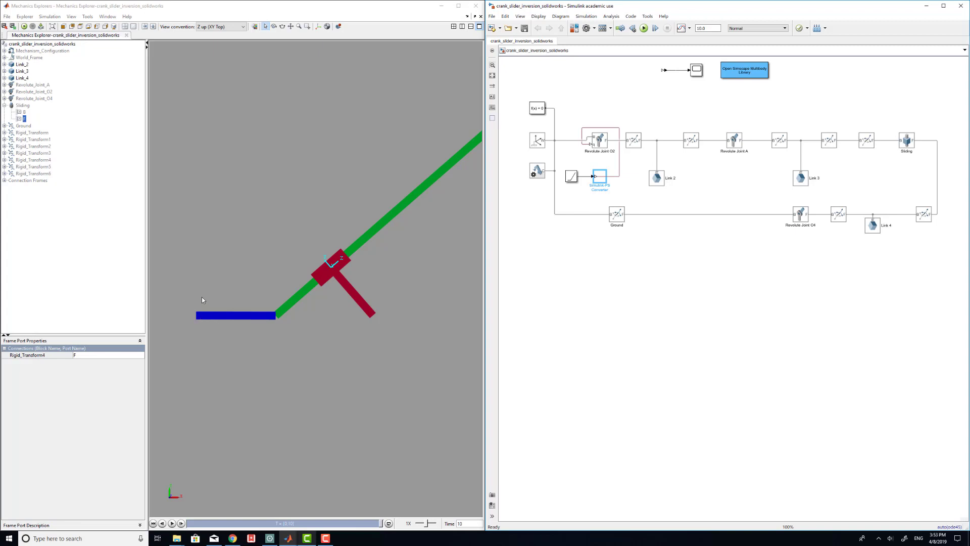
Enable Actuator Torque sensing on Revolute Joint O2 and connect the torque output to the converter feeding the Scope.
left_click(598, 144)
double_click(597, 145)
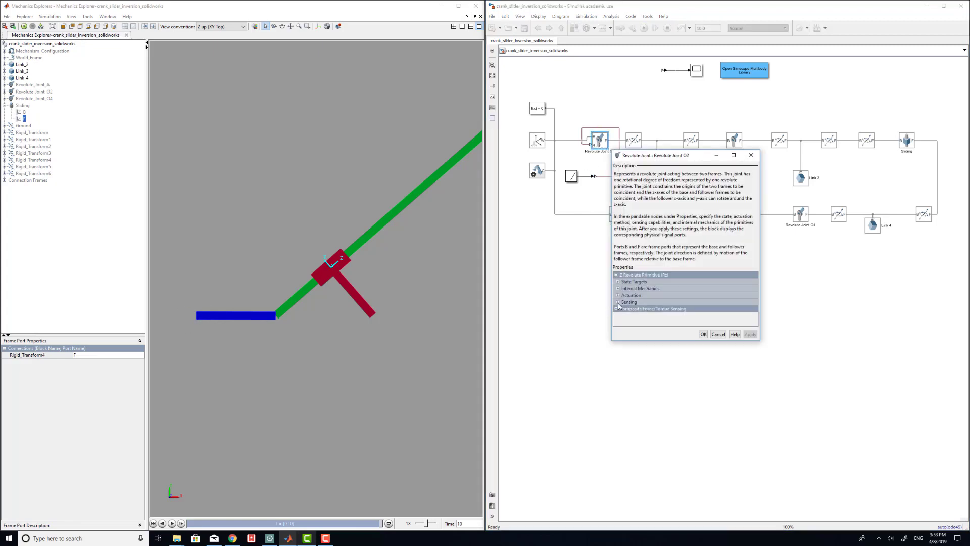
left_click(618, 302)
scroll(675, 308, "down", 1)
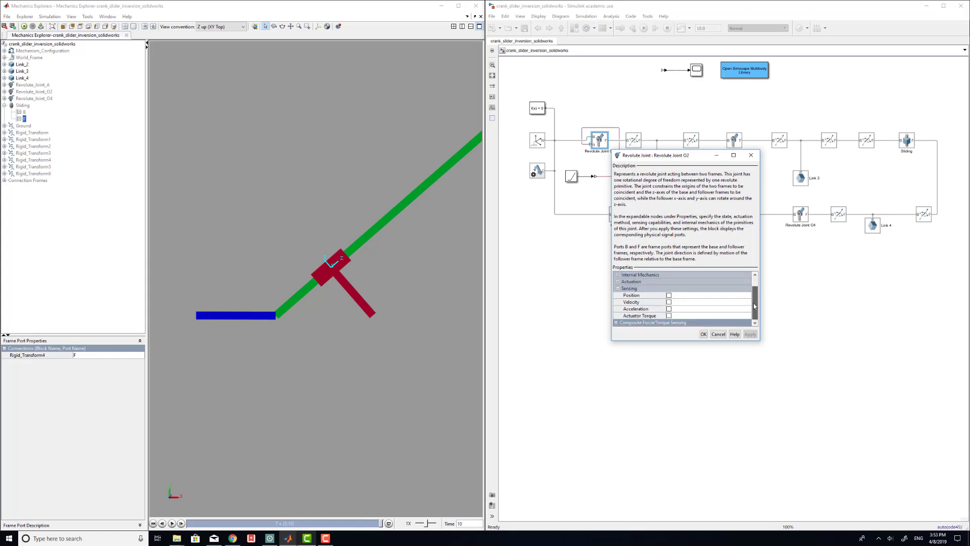
left_click(669, 315)
left_click(703, 333)
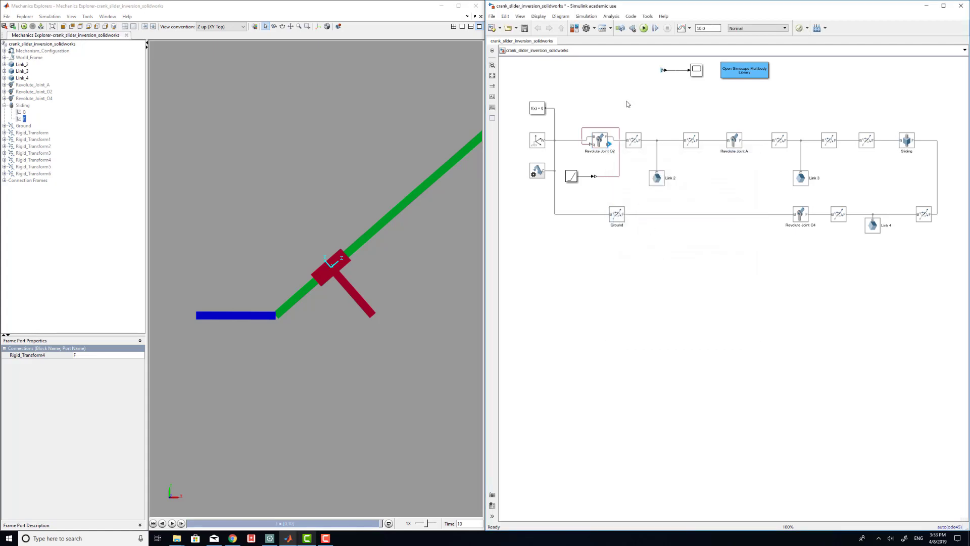
left_click_drag(644, 72, 663, 69)
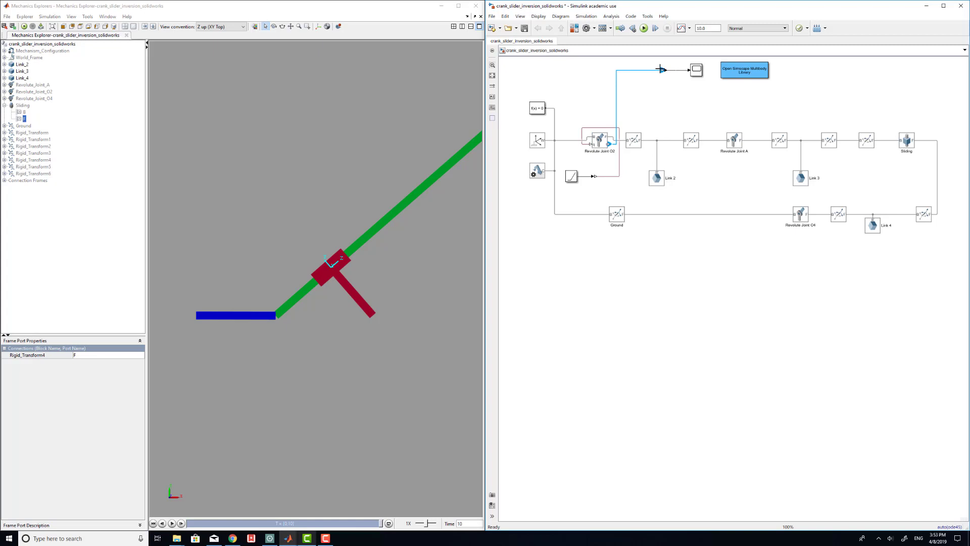
Run the simulation and examine the crank's actuator torque curve in an enlarged Scope window.
left_click(644, 29)
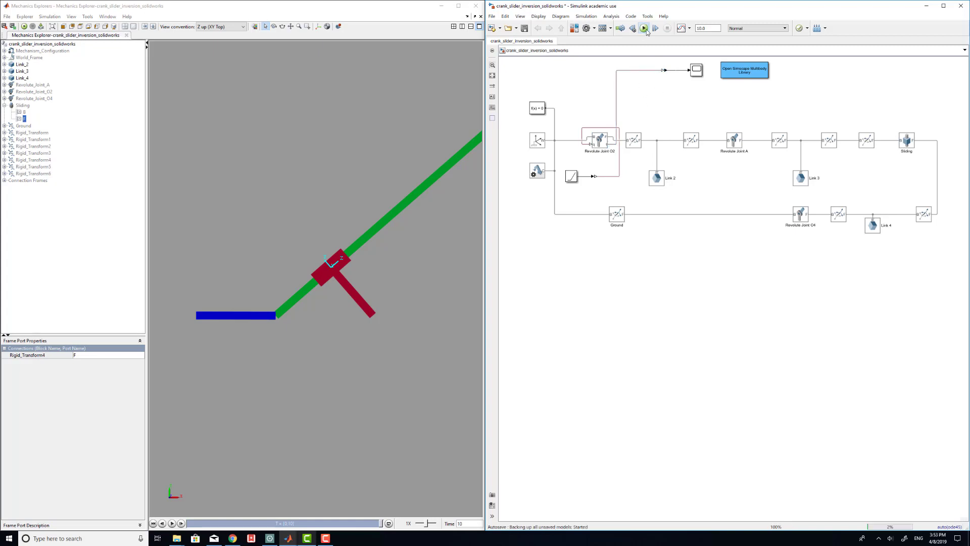
double_click(699, 74)
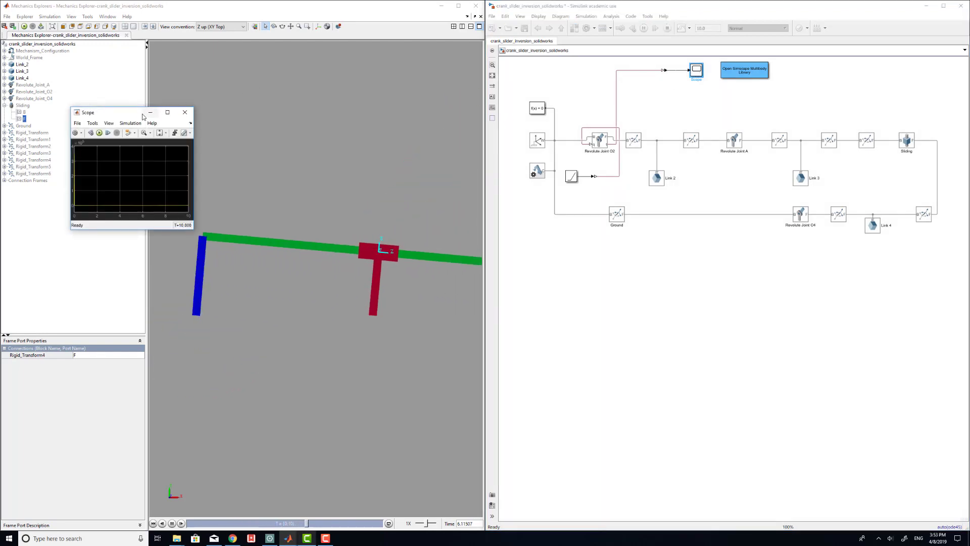
left_click_drag(118, 116, 687, 230)
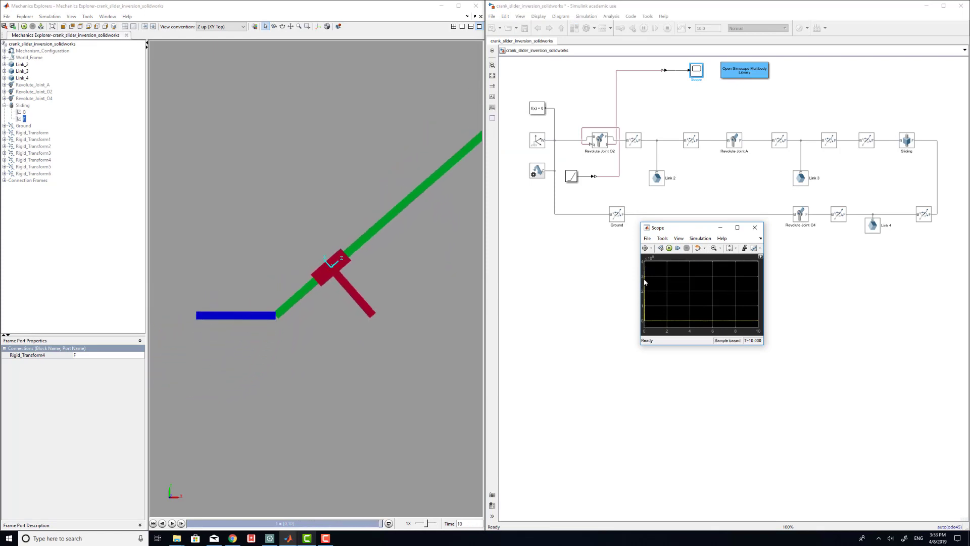
left_click(737, 228)
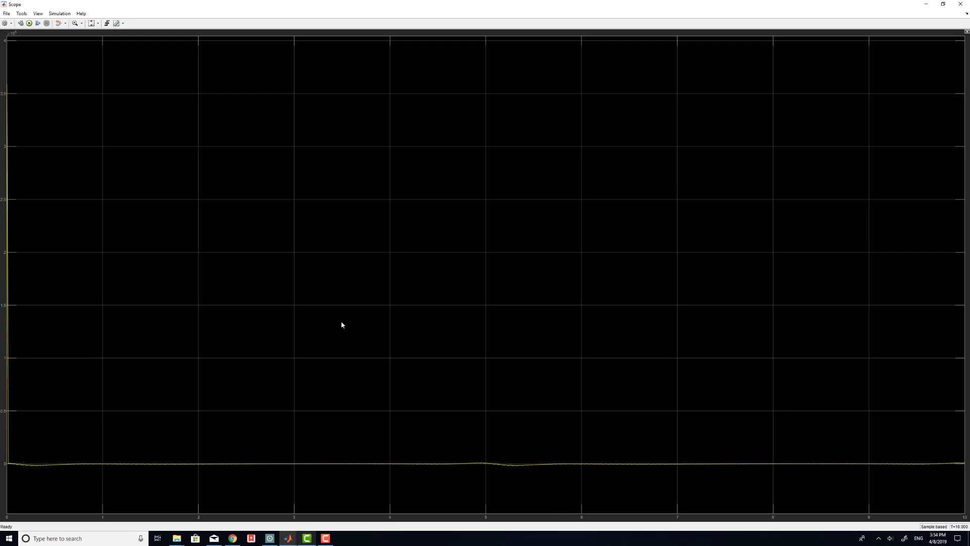
left_click(960, 4)
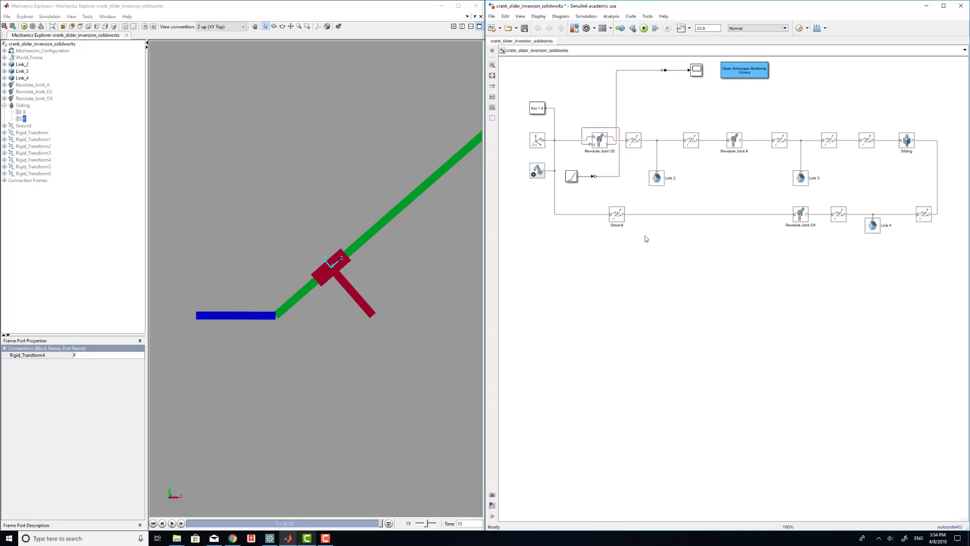
Set the Simulink-PS Converter's input handling to Provide signals, with Input and first two derivatives.
left_click(600, 181)
double_click(597, 181)
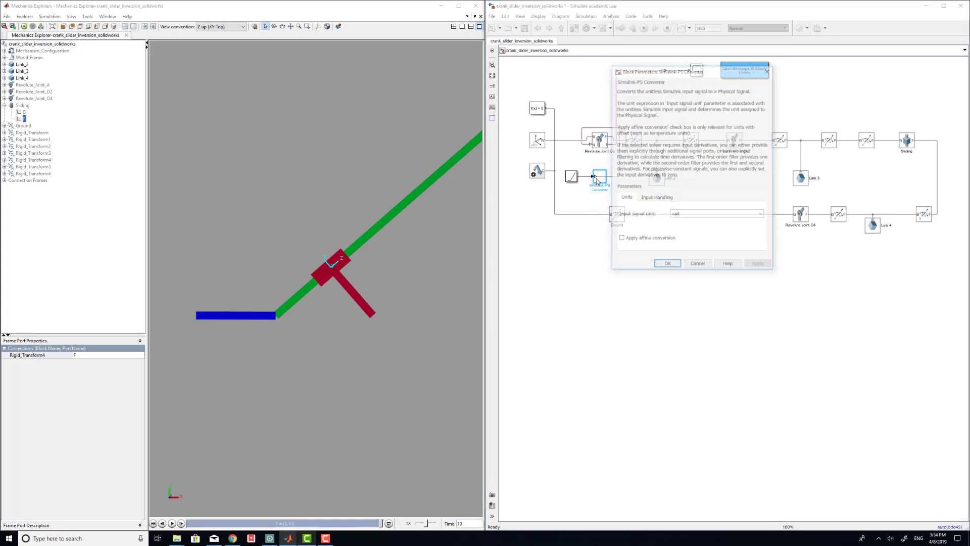
left_click(655, 197)
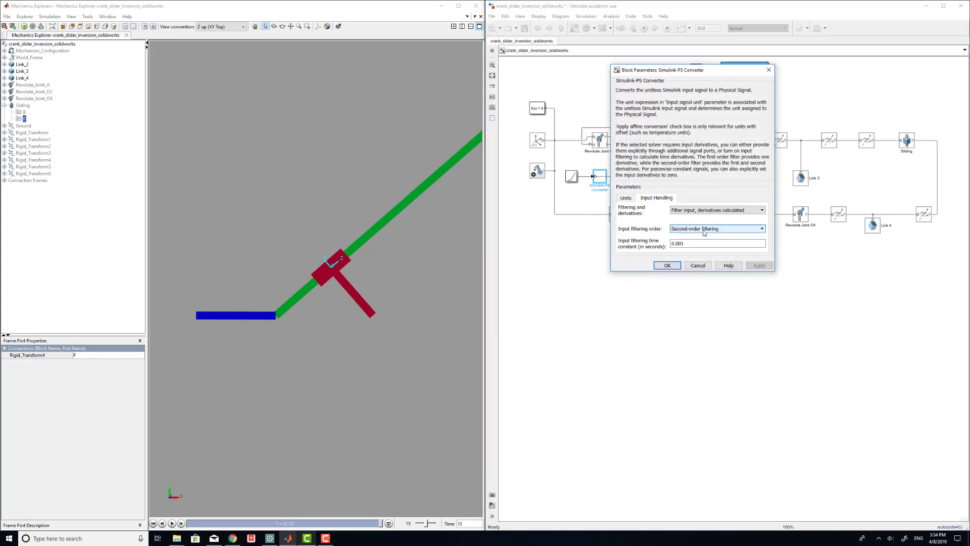
left_click(572, 182)
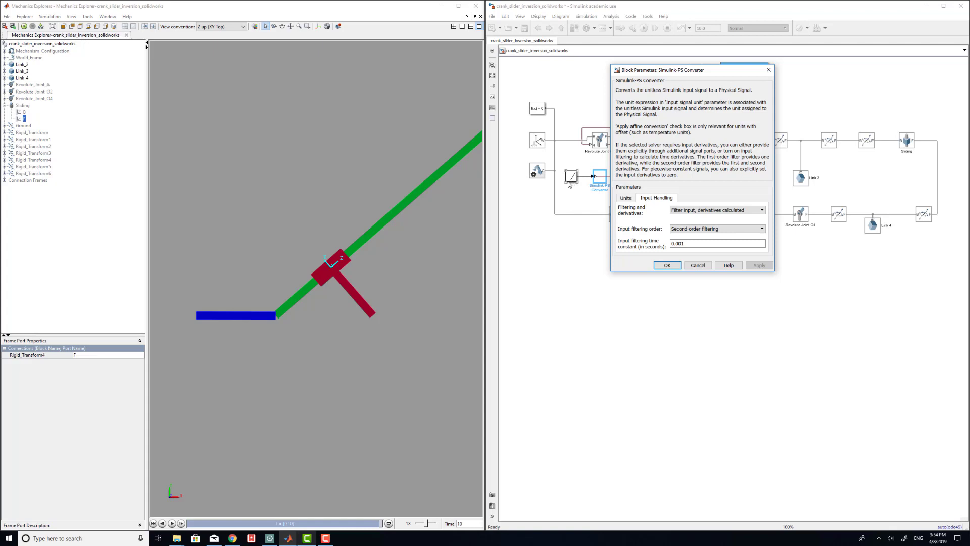
left_click(687, 211)
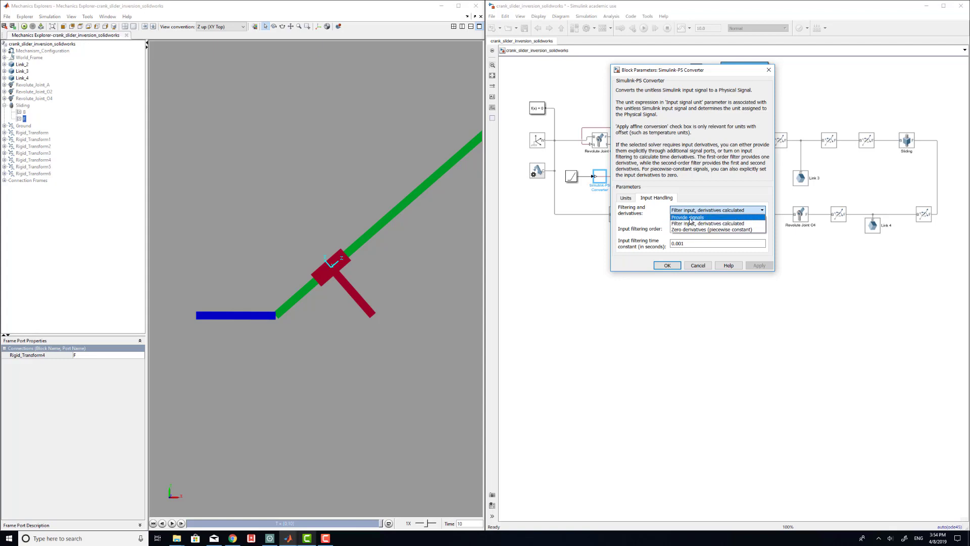
left_click(689, 218)
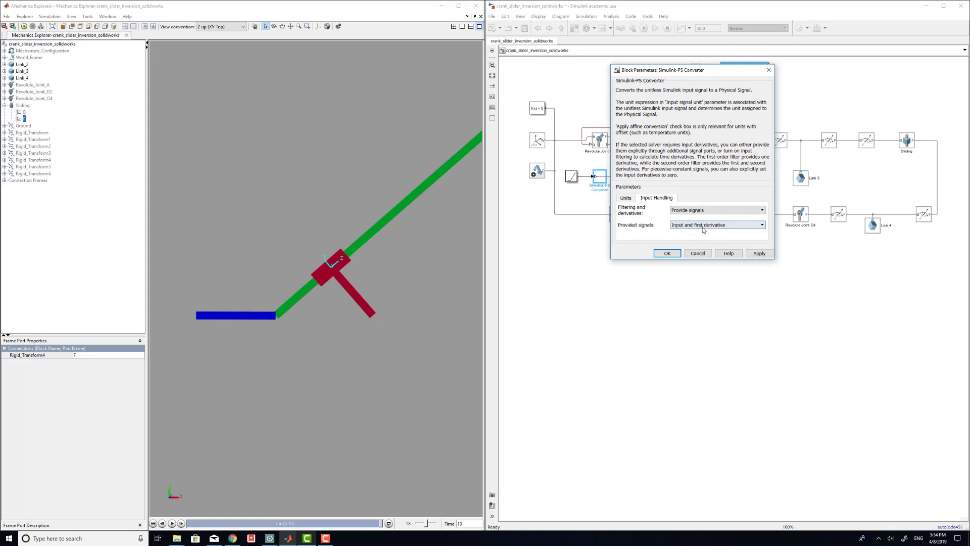
left_click(703, 225)
left_click(700, 244)
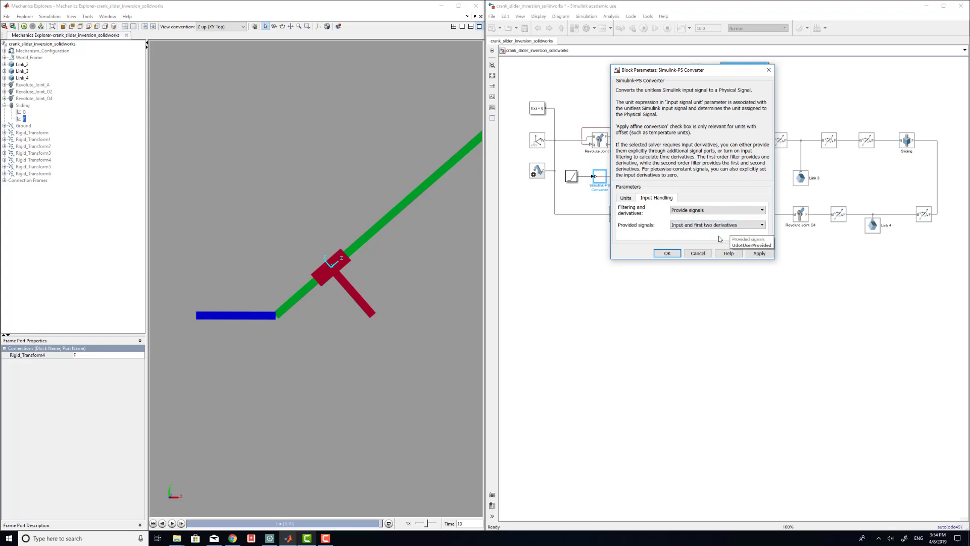
left_click(757, 253)
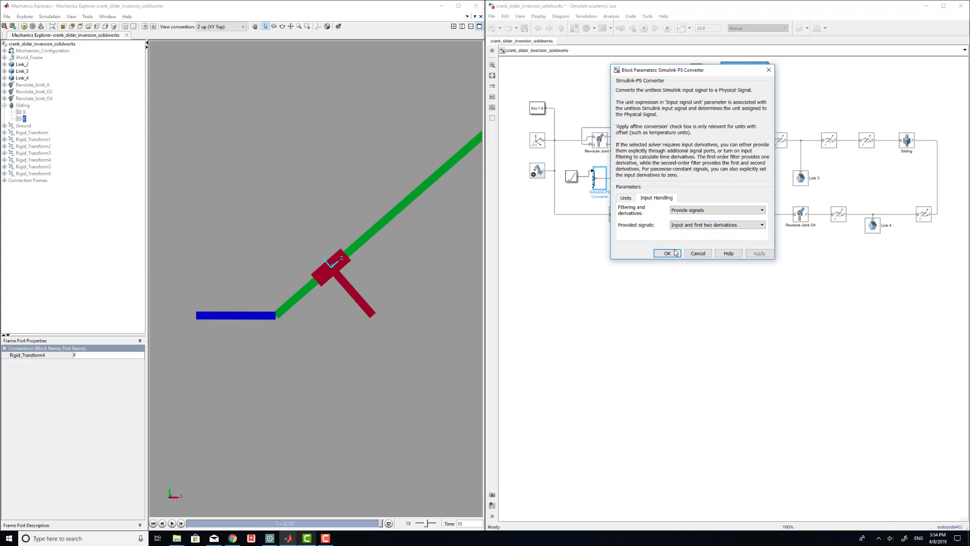
left_click(667, 253)
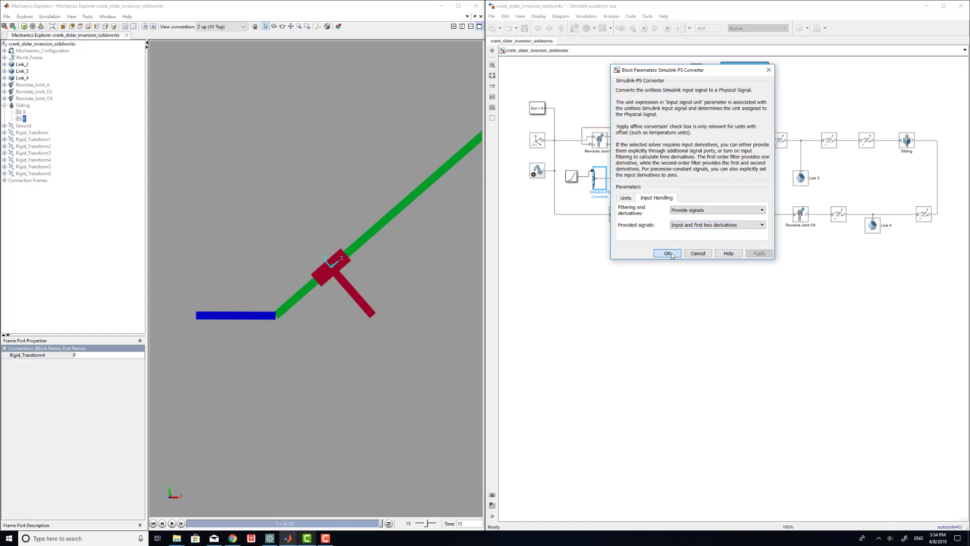
Align the Ramp block with the converter's first input and add a Constant block below it.
left_click(572, 175)
left_click(587, 201)
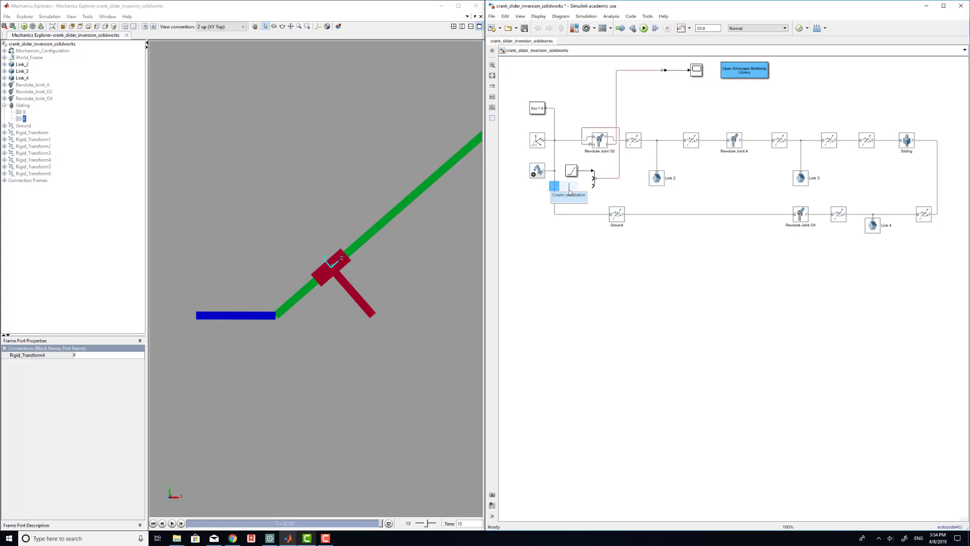
type("const")
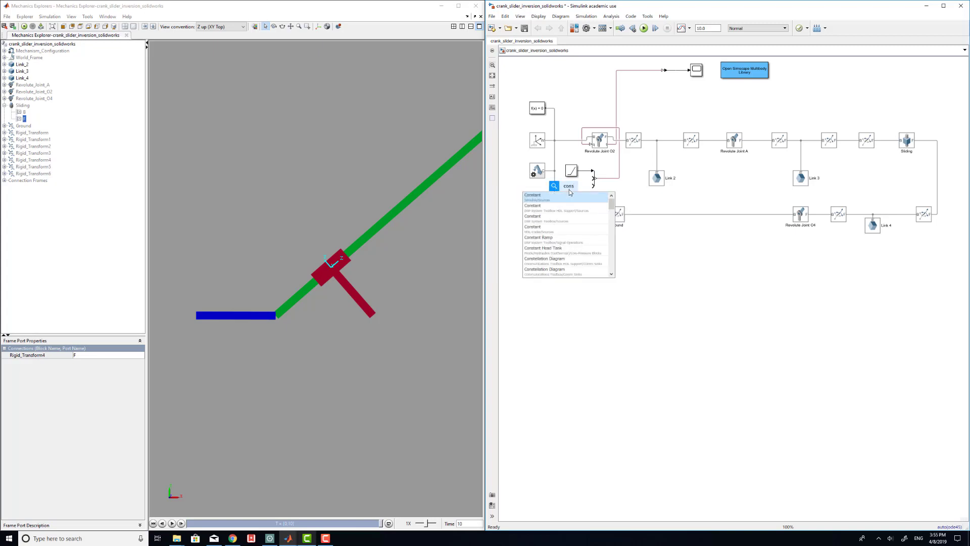
left_click(567, 195)
Set the Constant block's value to theta_2_dot and line the block up with the converter's second input.
double_click(566, 192)
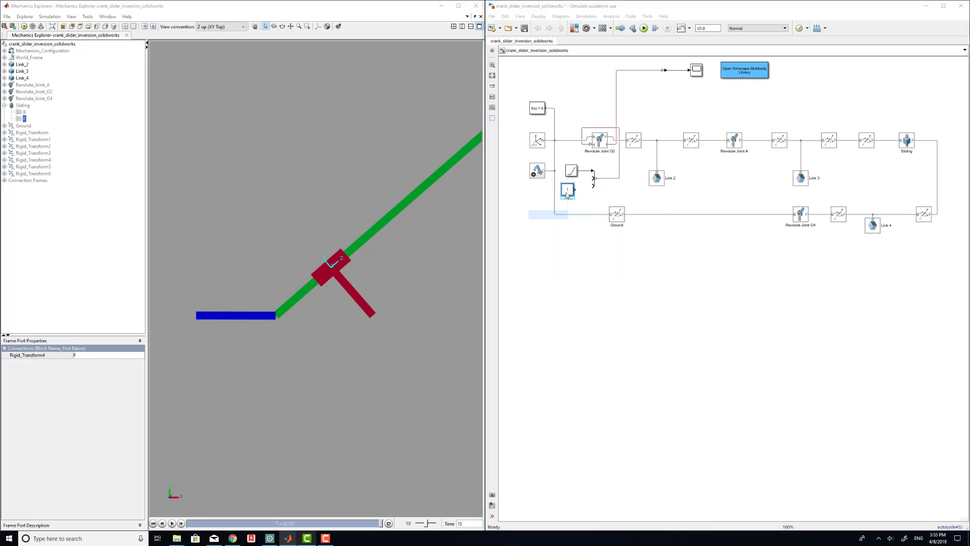
type("theta")
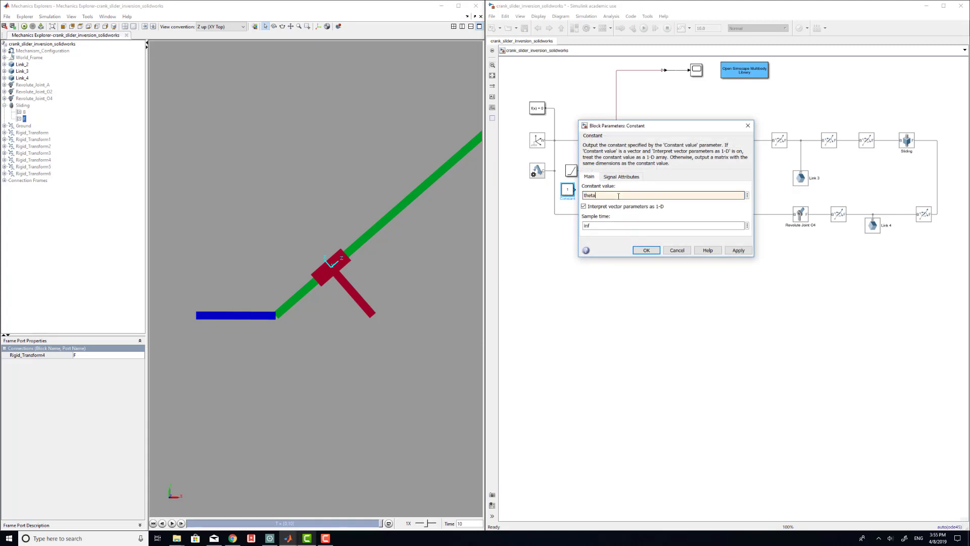
type("_2_dot")
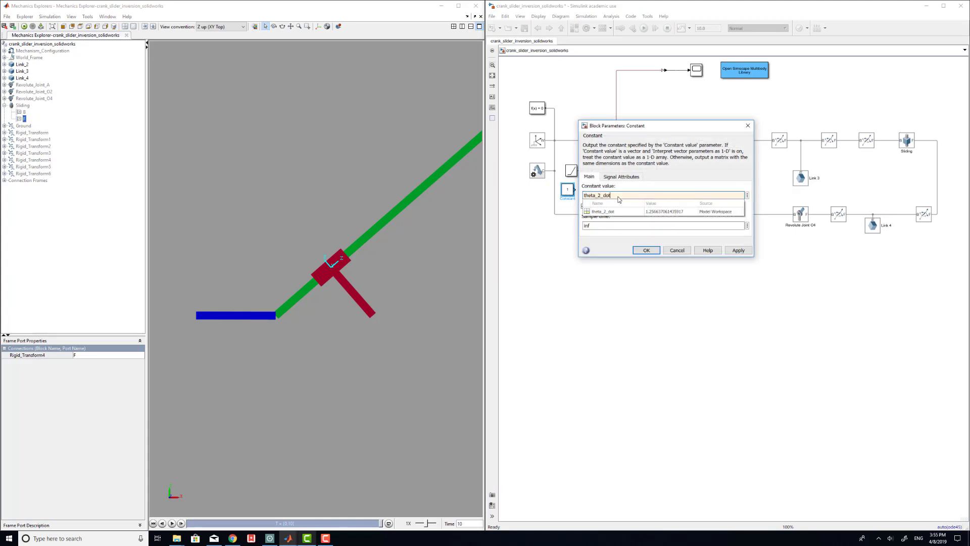
left_click(597, 210)
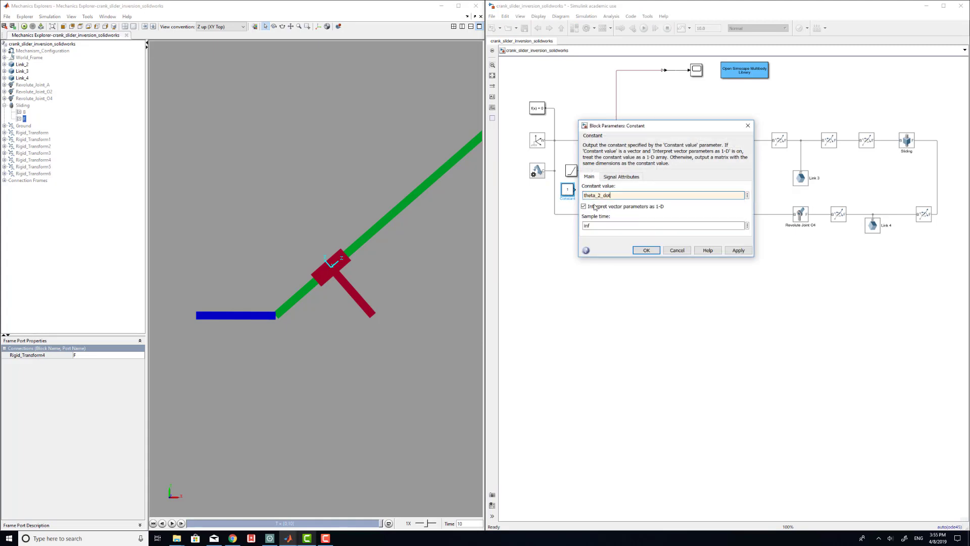
left_click(641, 251)
key("Right")
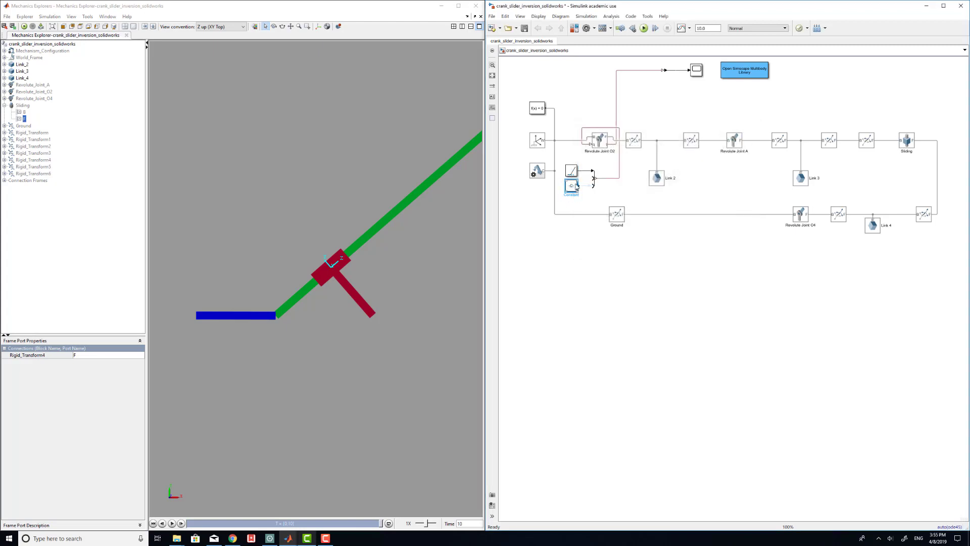
Duplicate the Constant block below the original with a value of 0, and connect both constants to the converter's second and third inputs.
left_click_drag(576, 187, 573, 208)
double_click(572, 208)
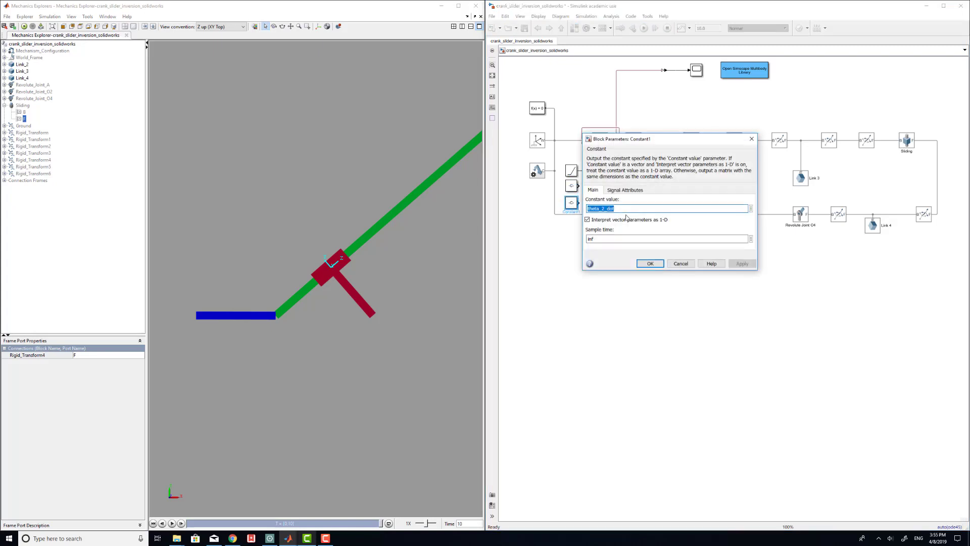
type("0")
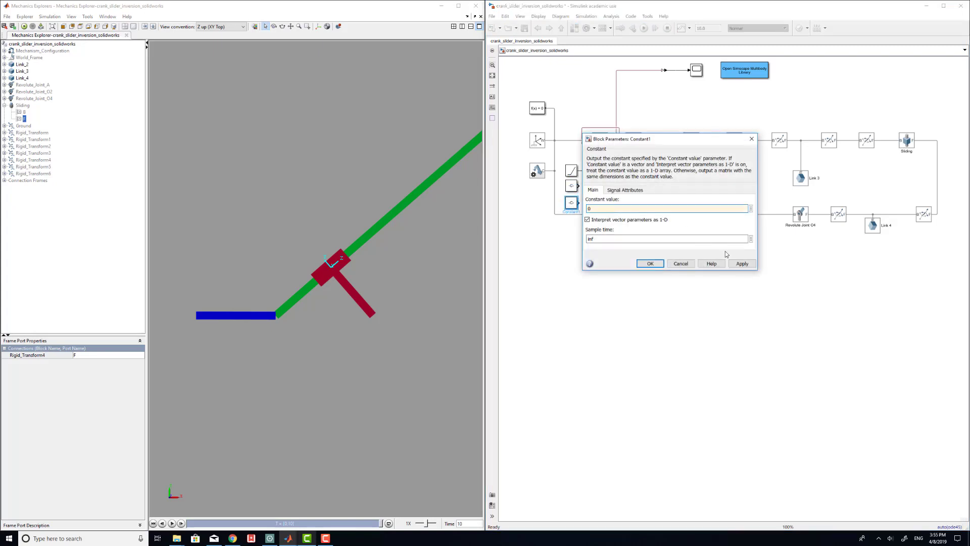
left_click(741, 263)
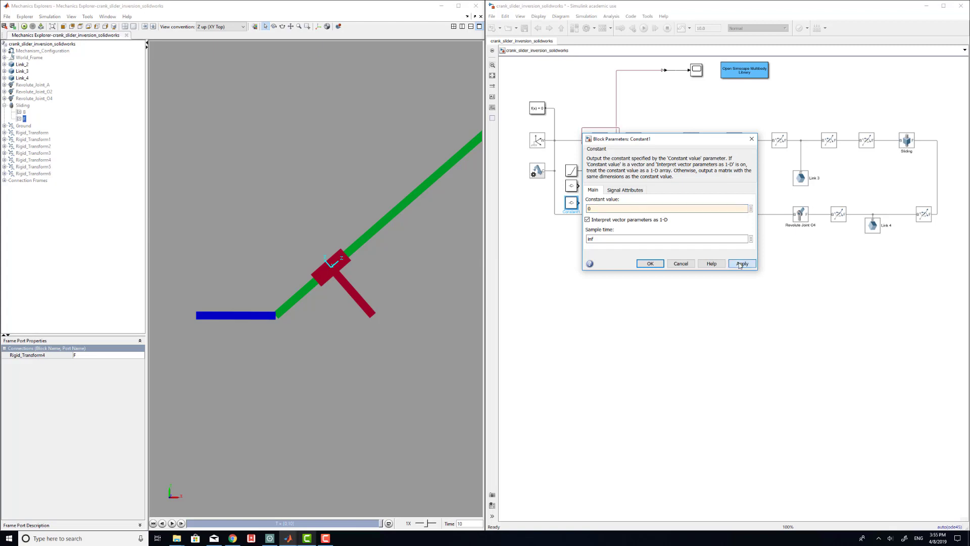
left_click(638, 262)
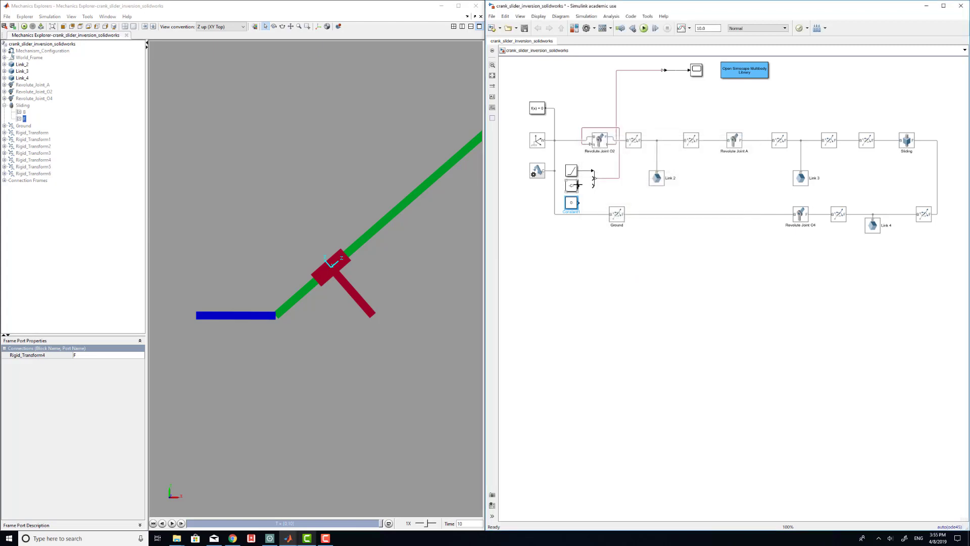
mouse_move(579, 185)
left_mouse_down()
mouse_move(593, 179)
mouse_move(588, 204)
mouse_move(592, 185)
left_mouse_up()
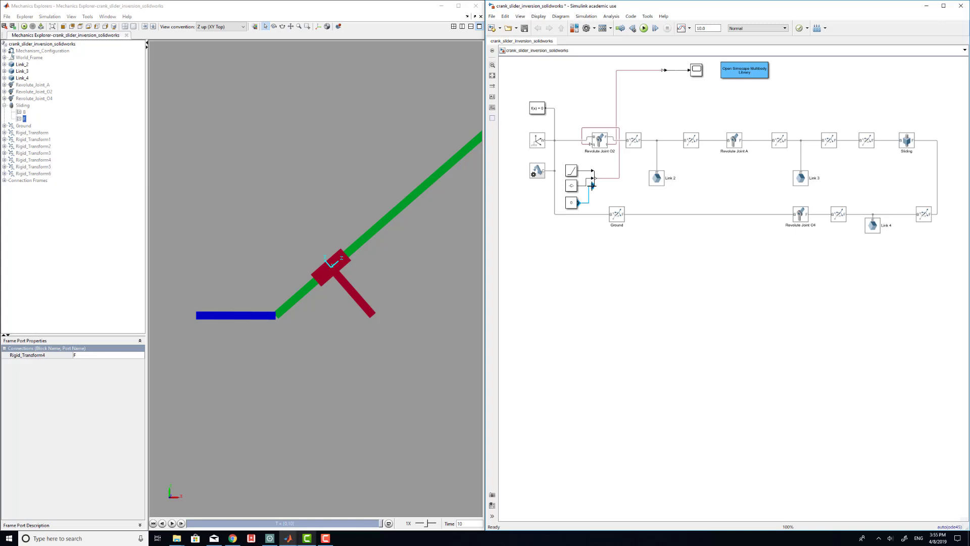
Run the simulation with all three signals connected and examine the crank's actuator torque curve in the Scope.
left_click(643, 29)
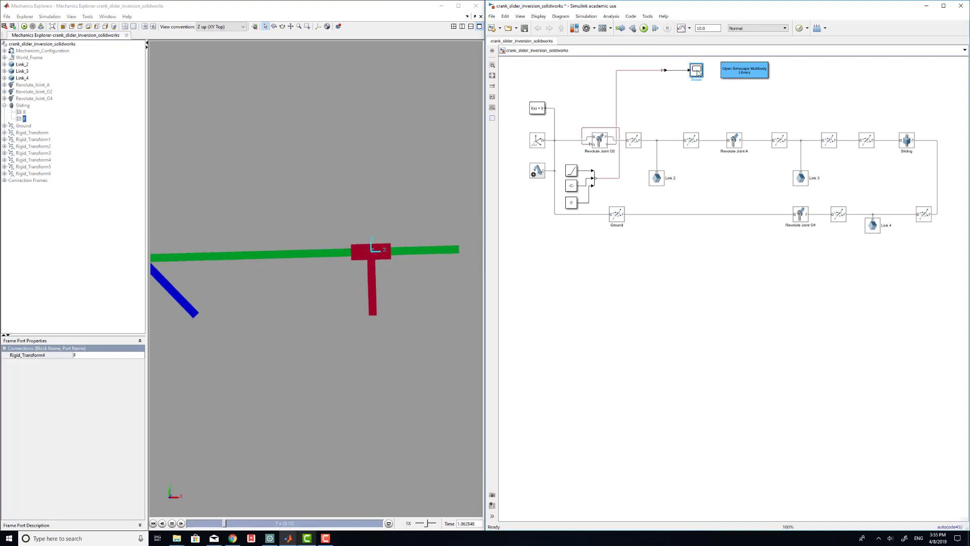
double_click(697, 71)
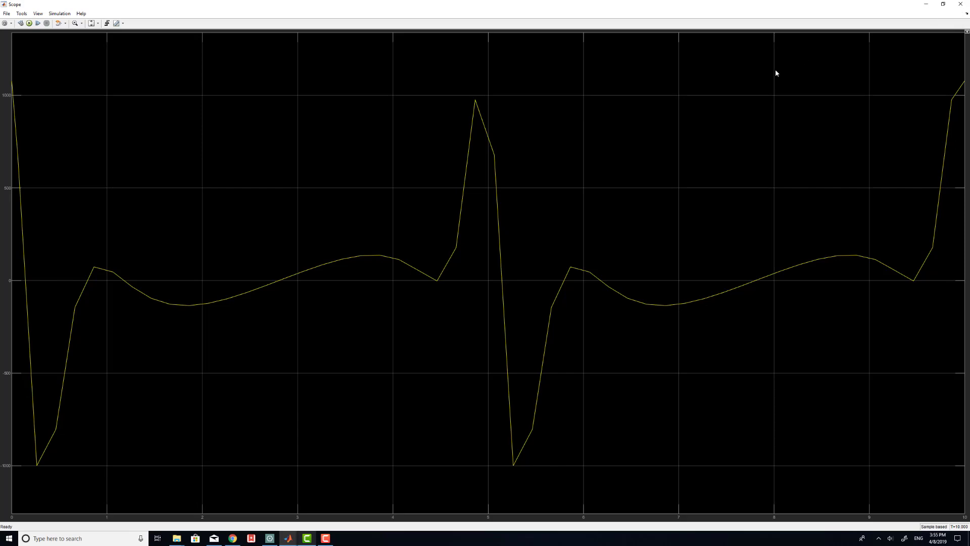
left_click(954, 4)
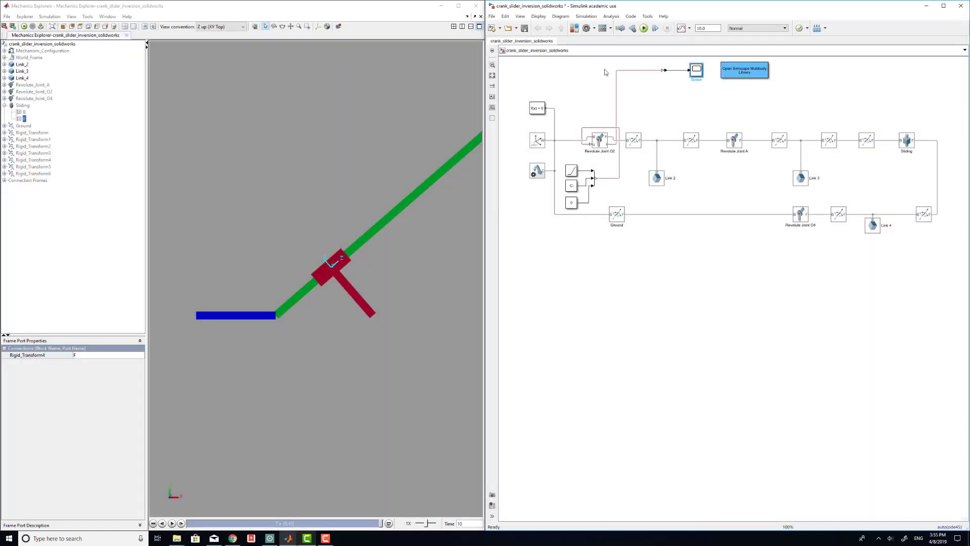
Set the solver's relative tolerance to 1e-9 in the model's configuration parameters.
left_click(587, 30)
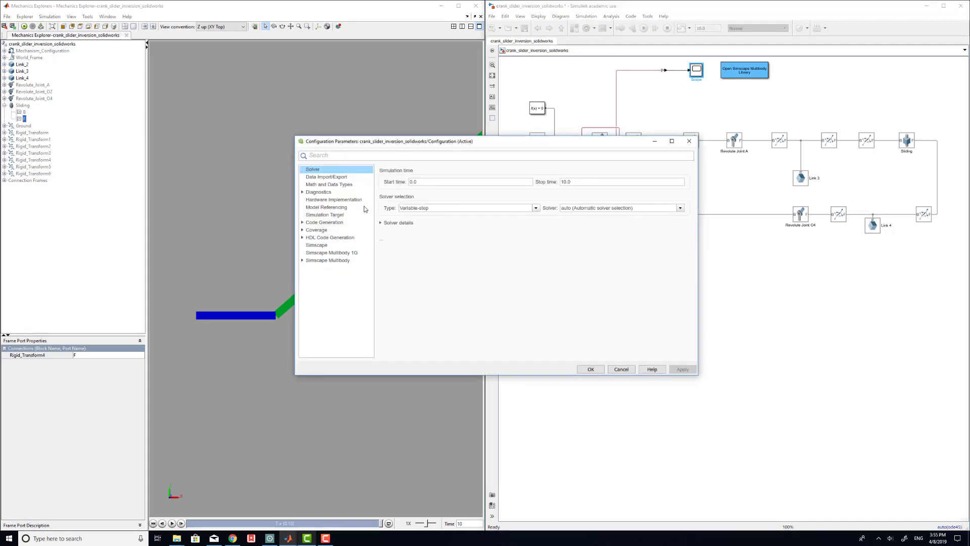
left_click(382, 225)
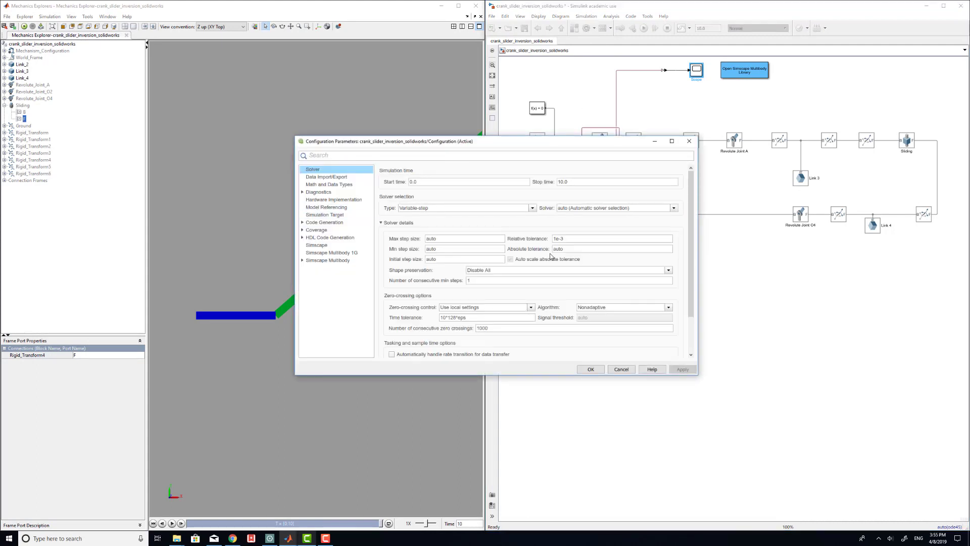
left_click(576, 240)
left_click(575, 240)
key("BackSpace")
key("Return")
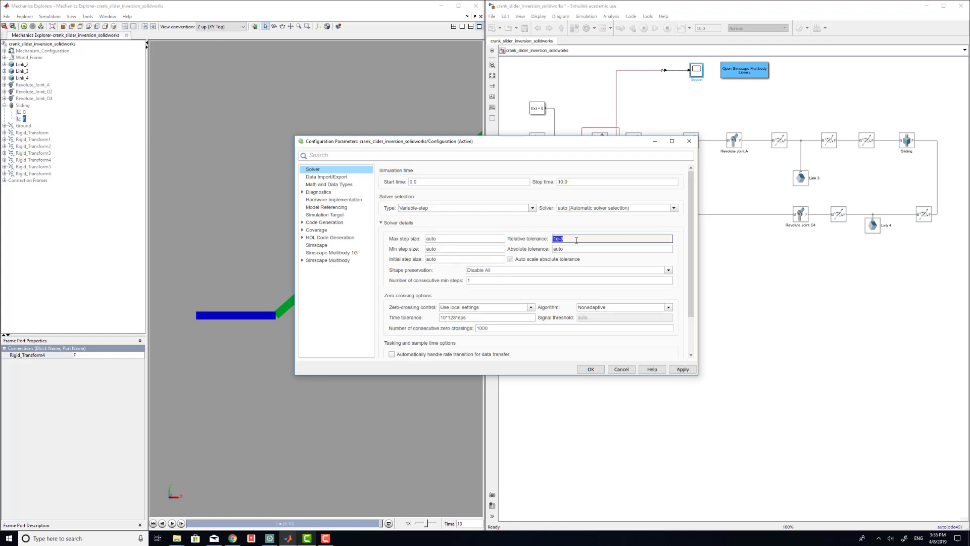
left_click(576, 241)
left_click(682, 370)
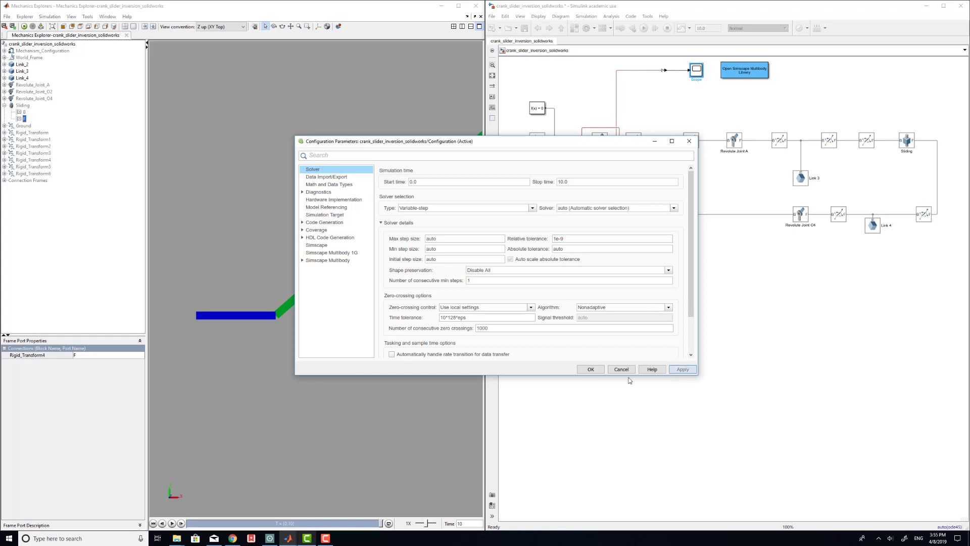
left_click(590, 369)
Rerun the simulation with the tightened tolerance, check the smoothness of the torque curve in the Scope, and close it.
left_click(643, 30)
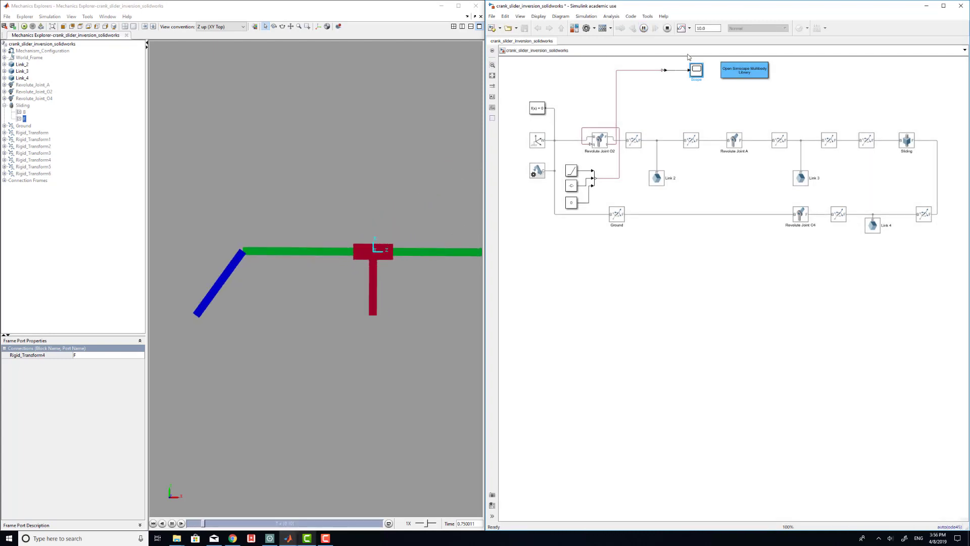
double_click(700, 74)
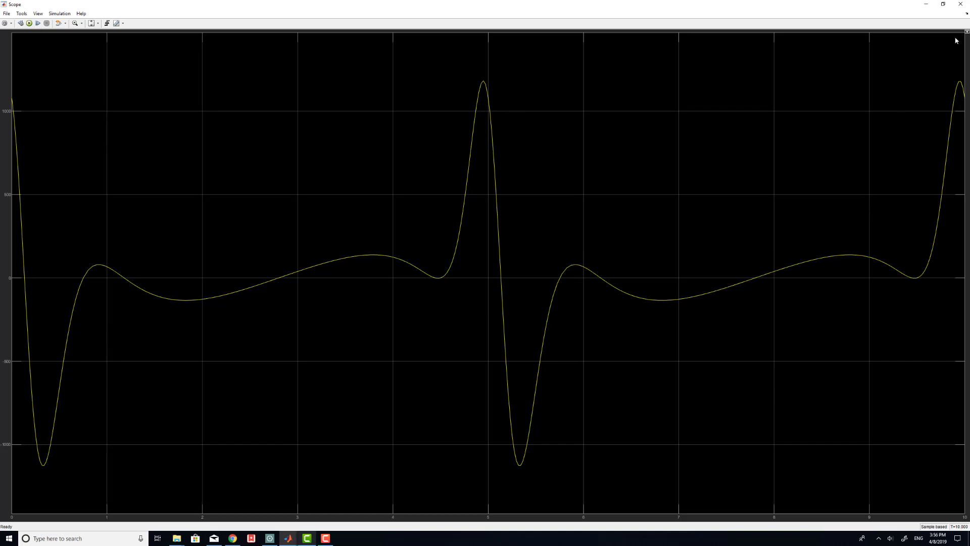
left_click(960, 5)
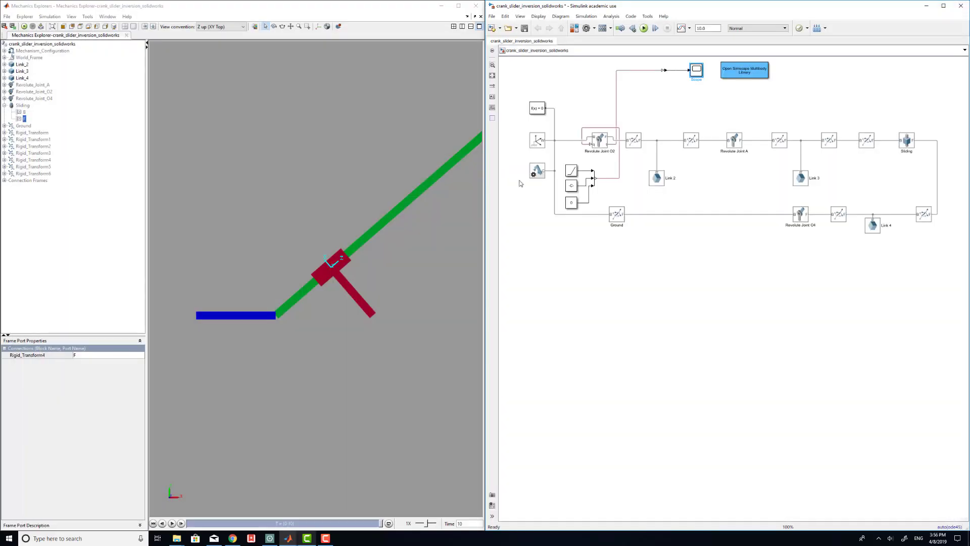